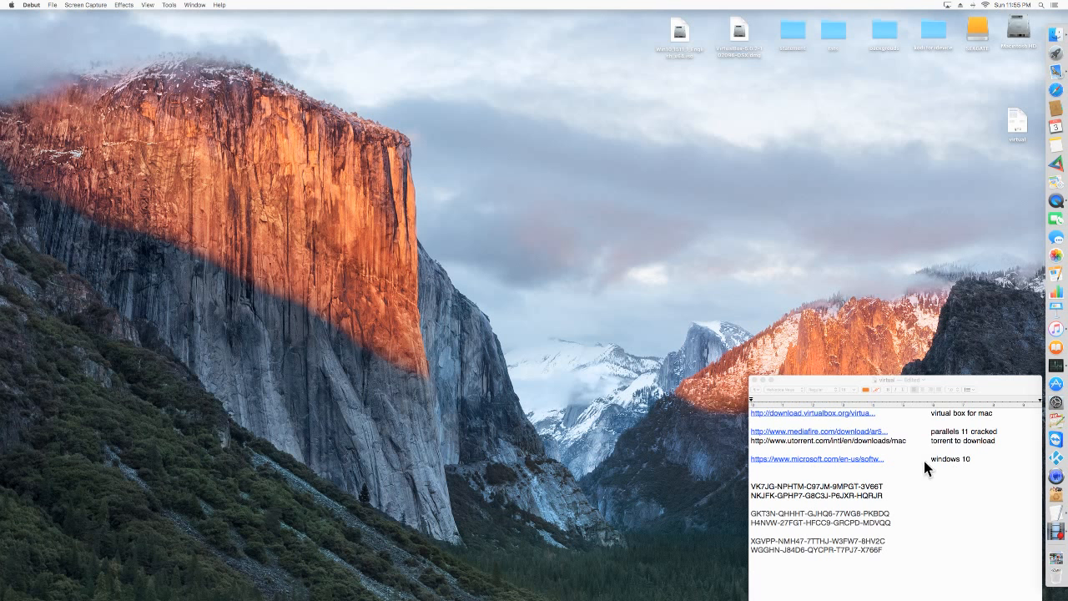
Open the Windows 10 download link from the virtual text note in the browser.
click(847, 458)
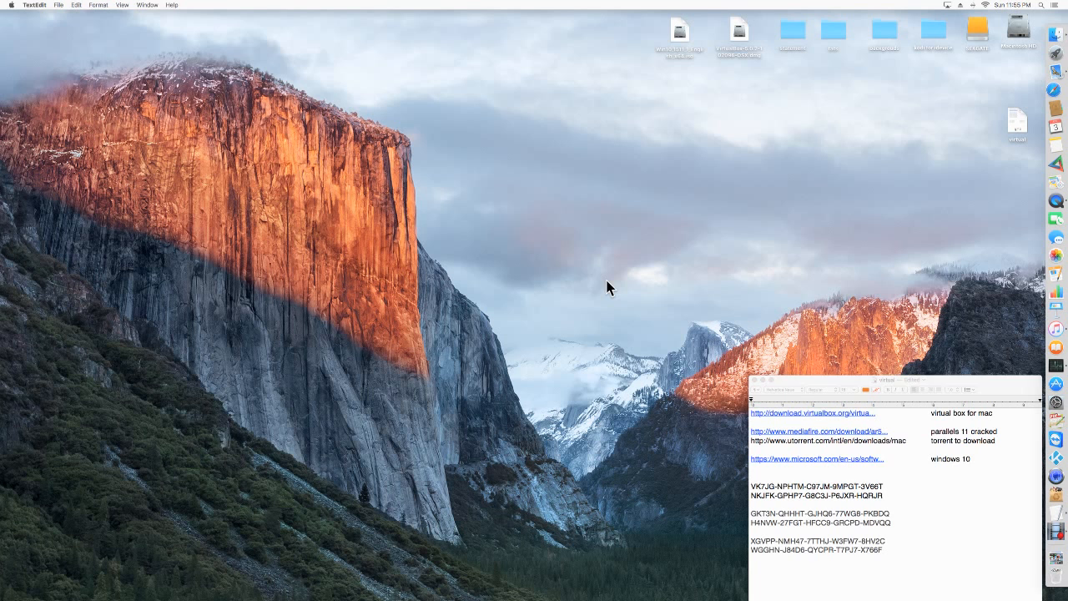
click(884, 460)
double_click(868, 460)
click(861, 461)
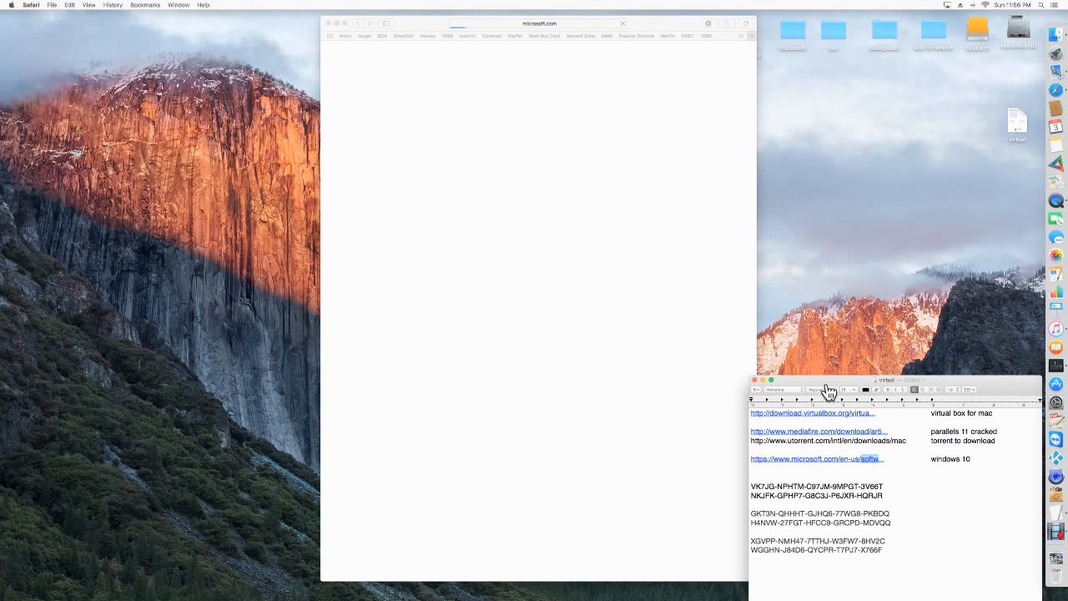
right_click(861, 462)
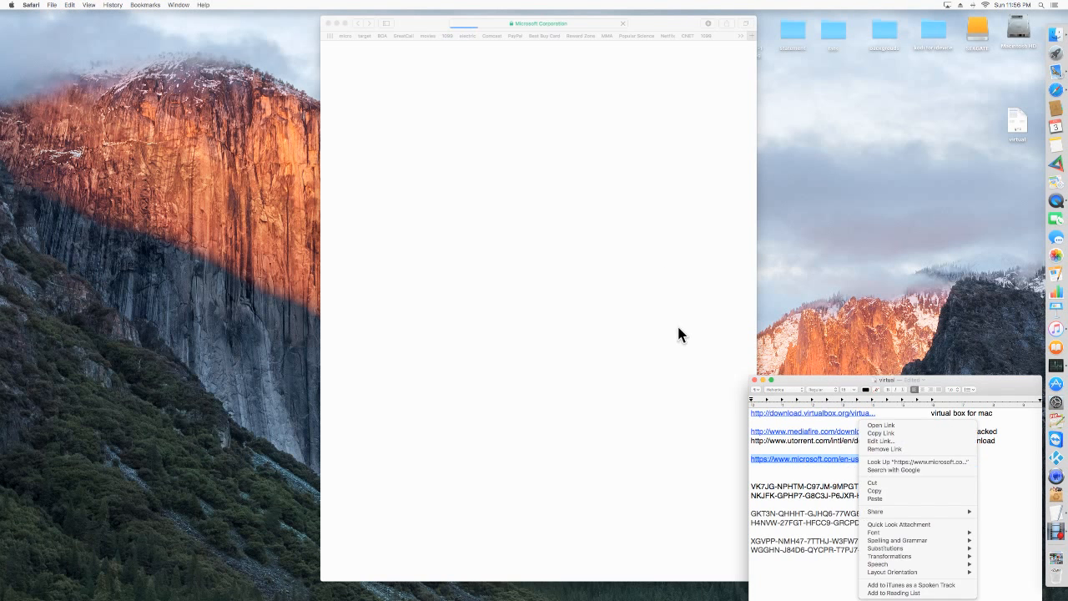
click(641, 306)
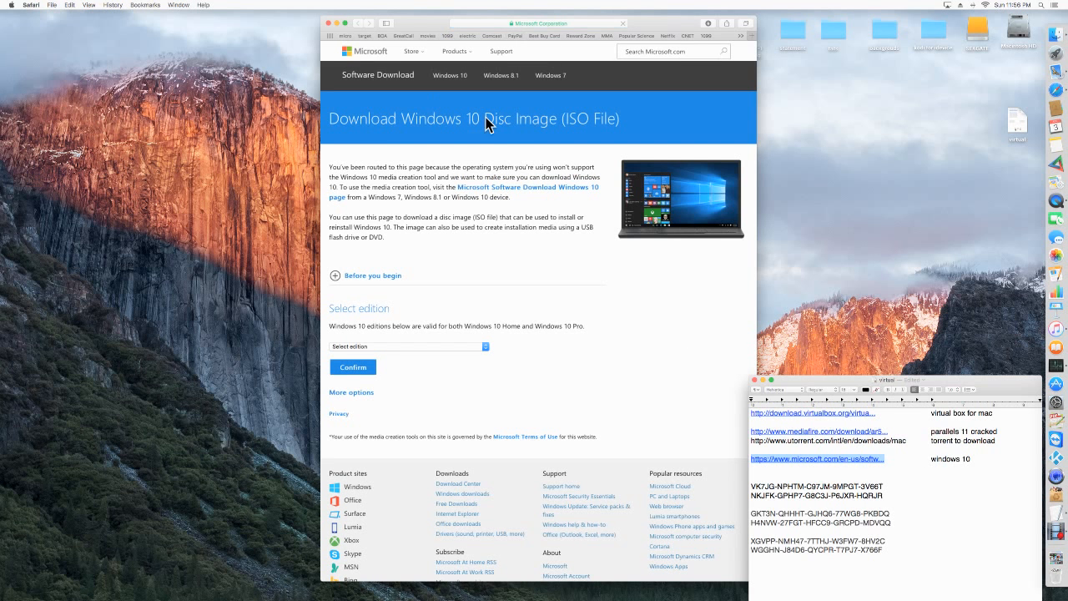
Select and confirm the Windows 10 edition, and choose English as the product language.
click(484, 347)
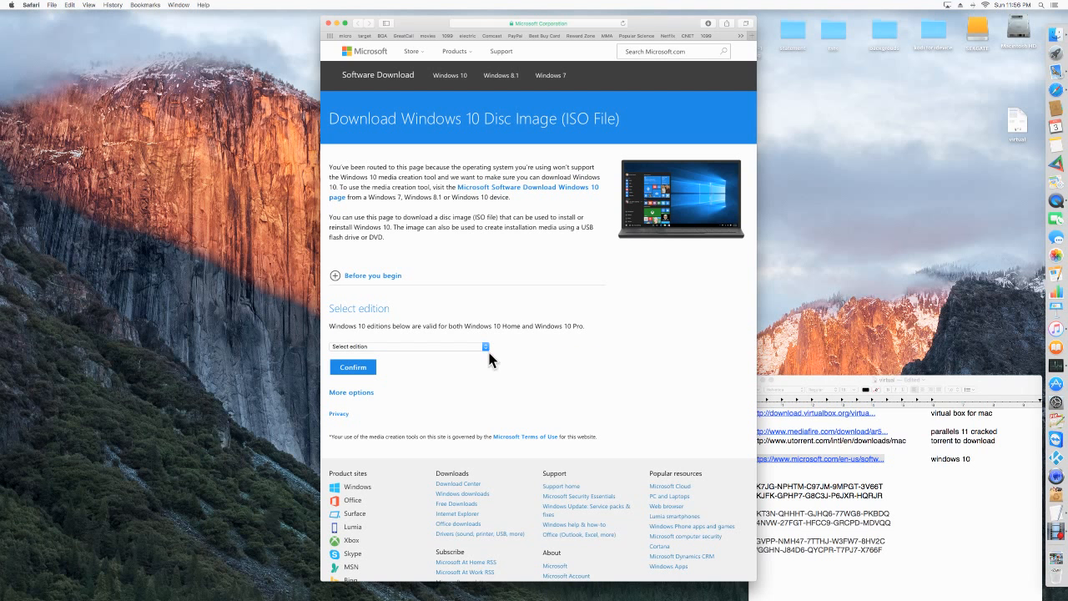
click(485, 348)
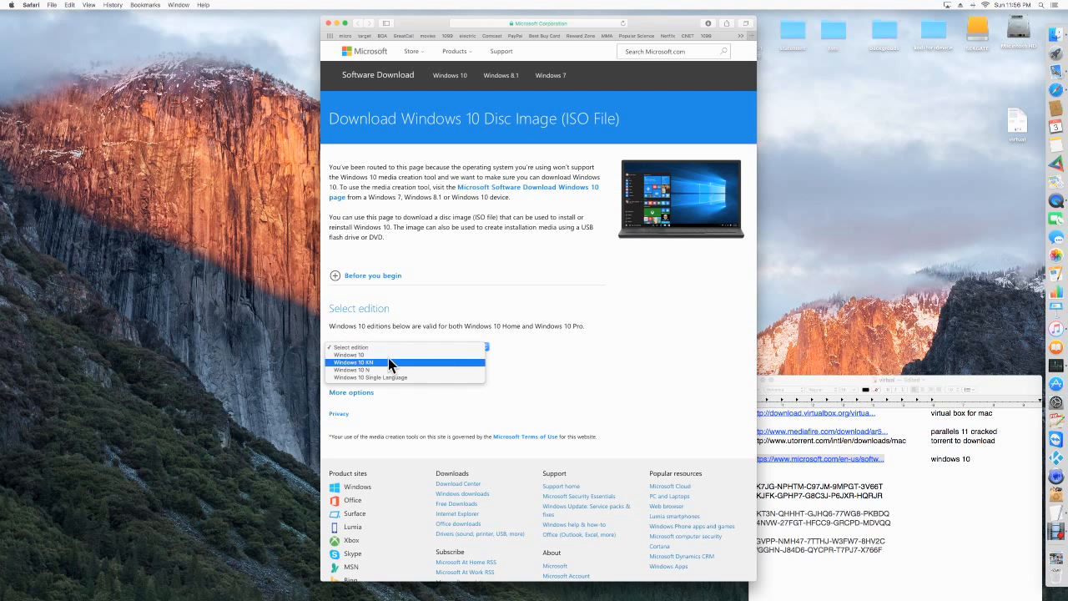
click(373, 355)
click(360, 369)
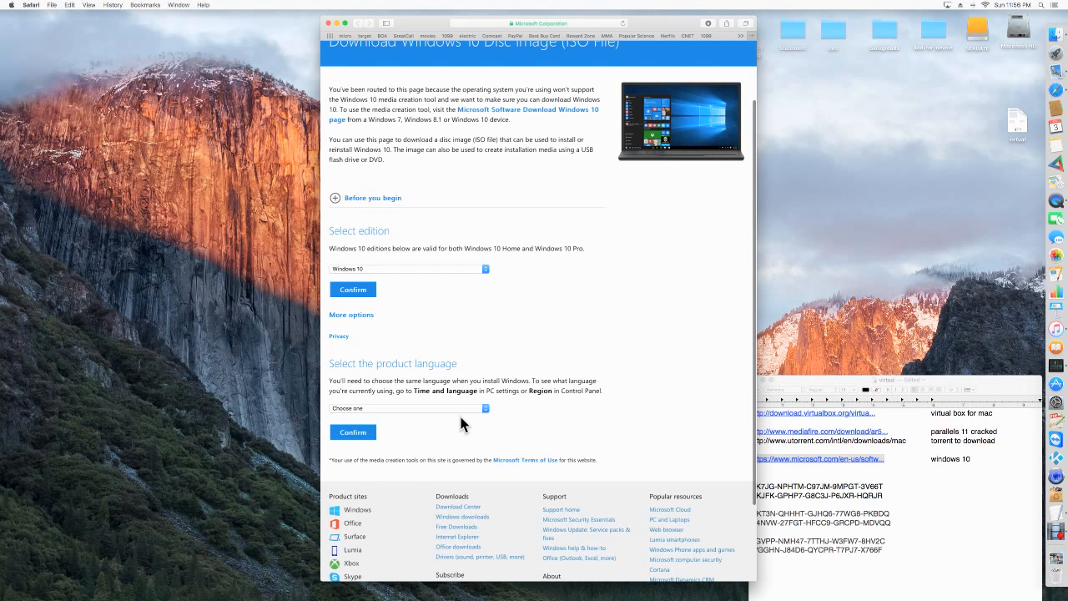
click(484, 410)
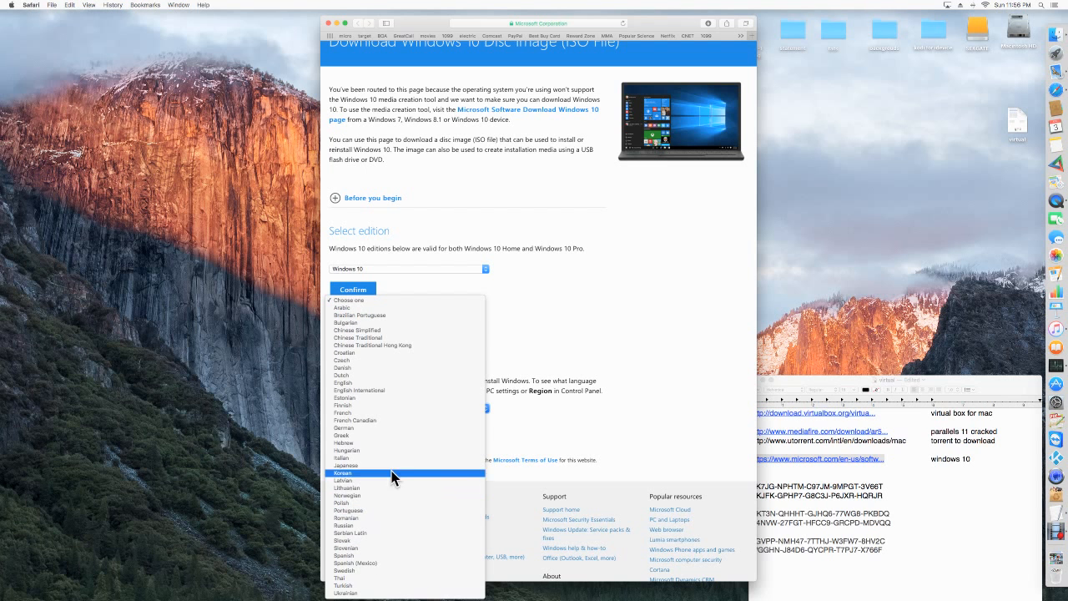
click(364, 383)
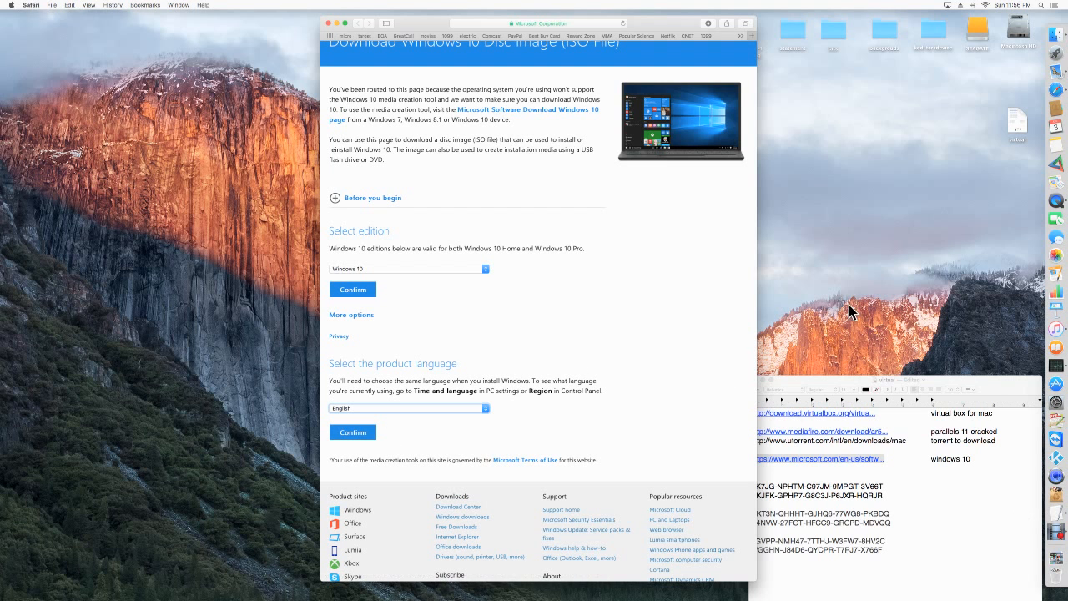
Shift the browser window off the desktop icons and move the Windows 10 ISO file beside the virtual document.
drag(653, 25, 535, 20)
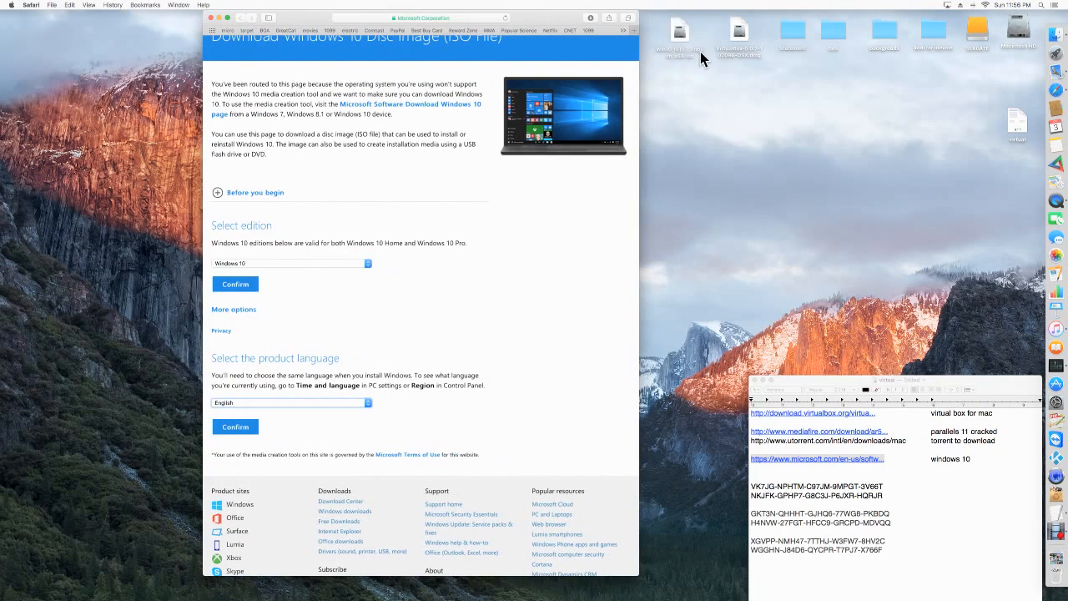
drag(680, 37, 933, 121)
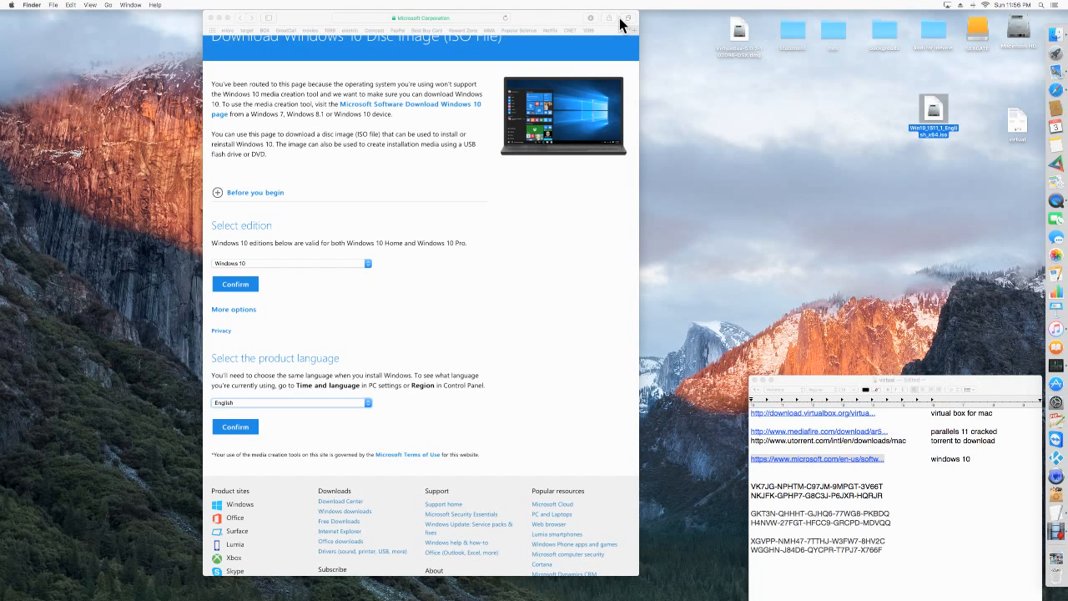
drag(544, 18, 584, 25)
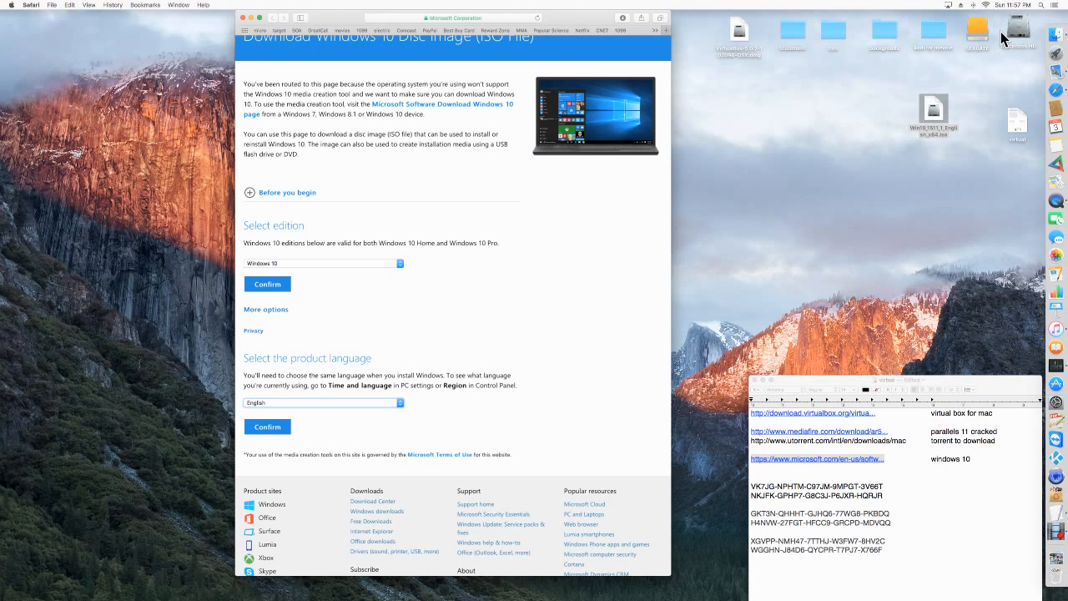
Search the Mac for "bootcamp", view the Boot Camp Assistant introduction and close the assistant.
click(1042, 6)
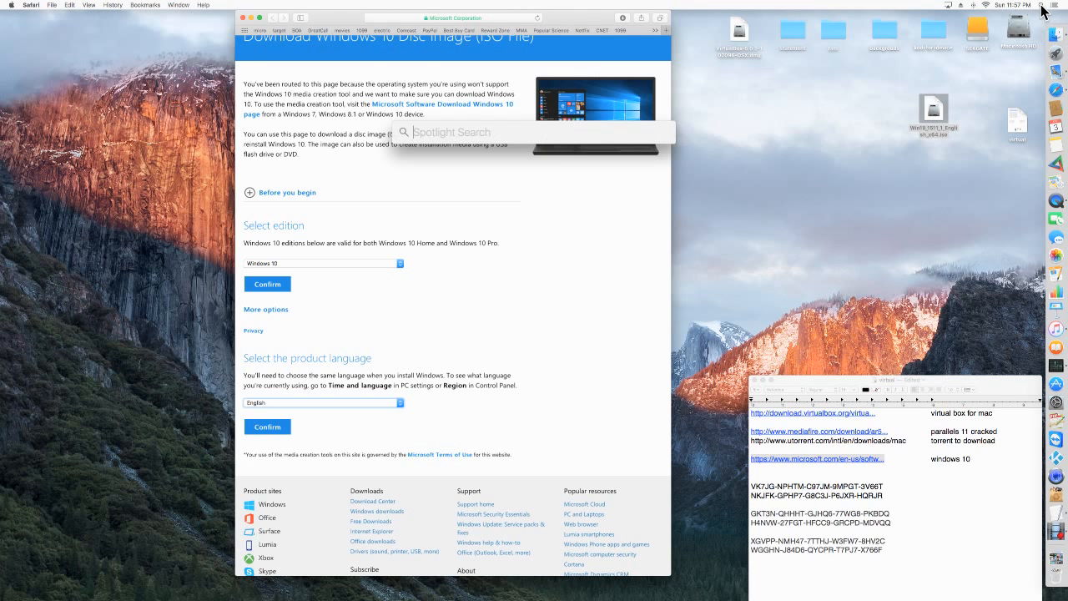
text(bootcamp)
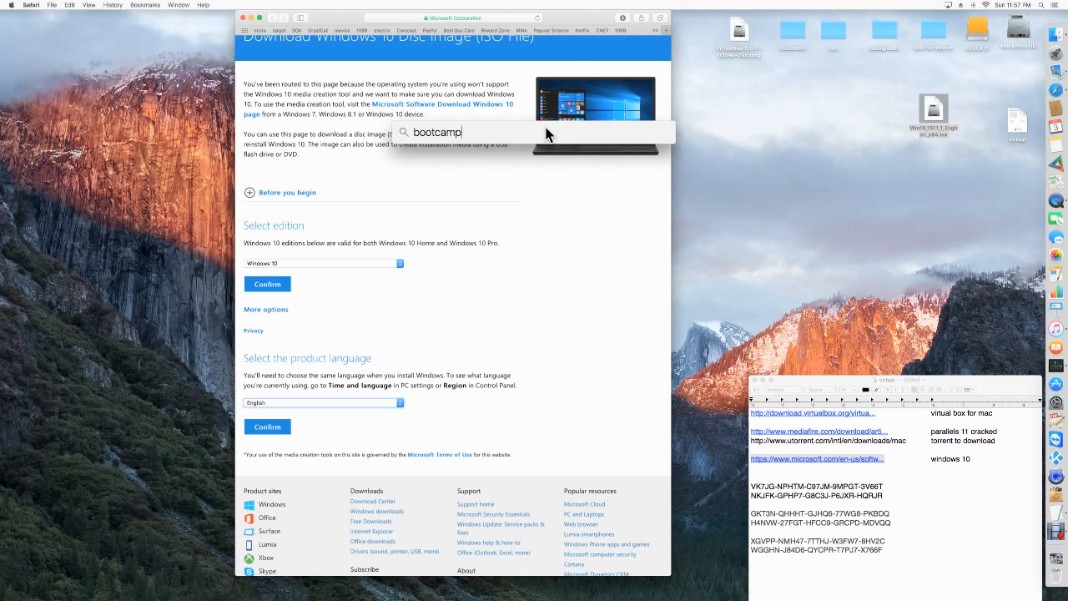
key(Return)
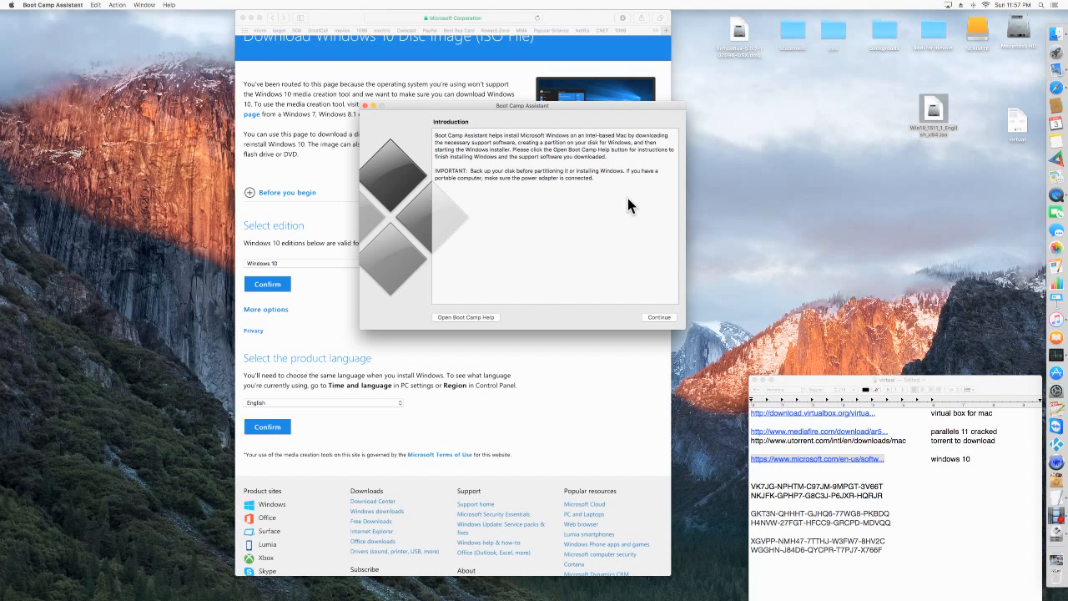
click(365, 106)
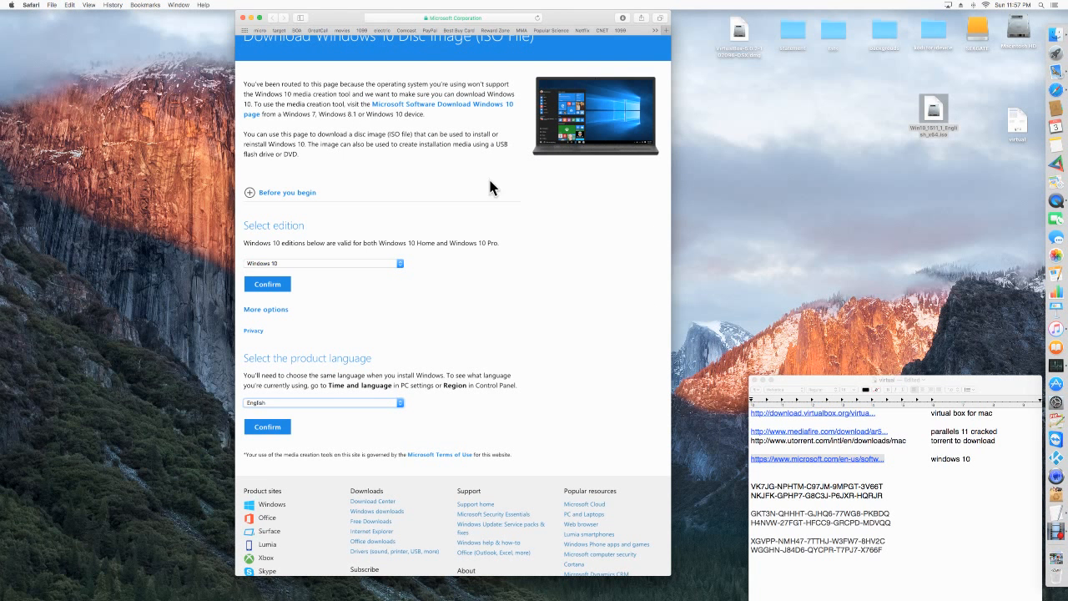
Open the parallels.com website and look through its Parallels Desktop for Mac products and purchase options.
click(422, 18)
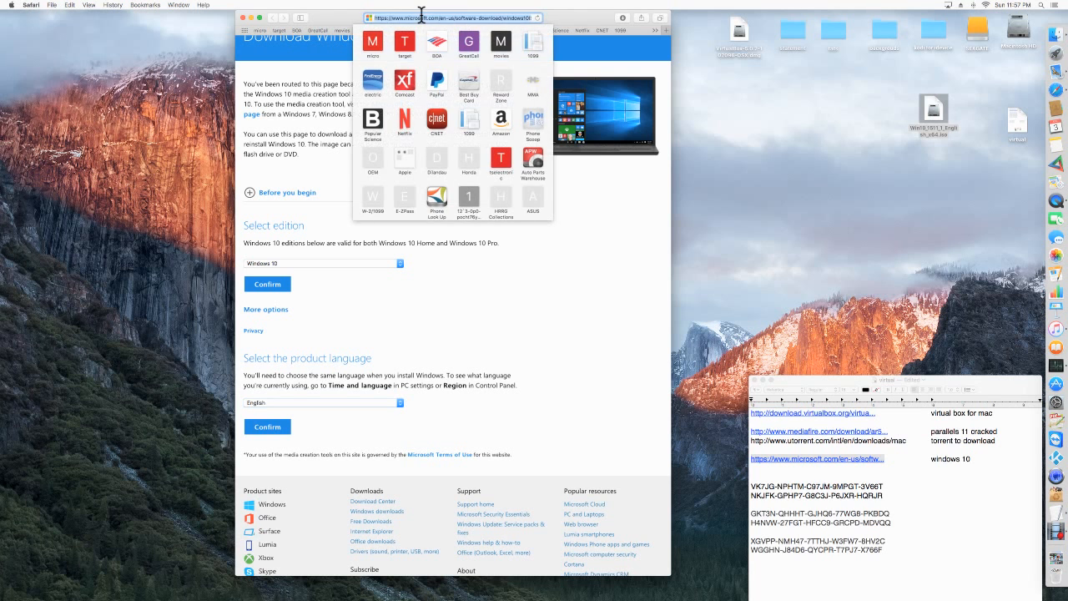
text(para)
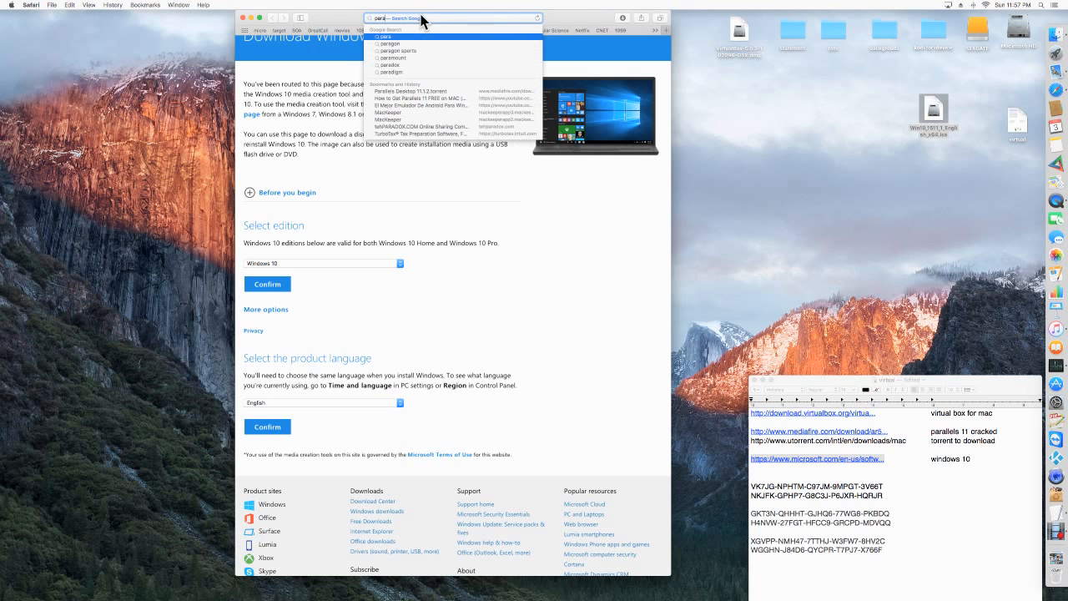
text(lle)
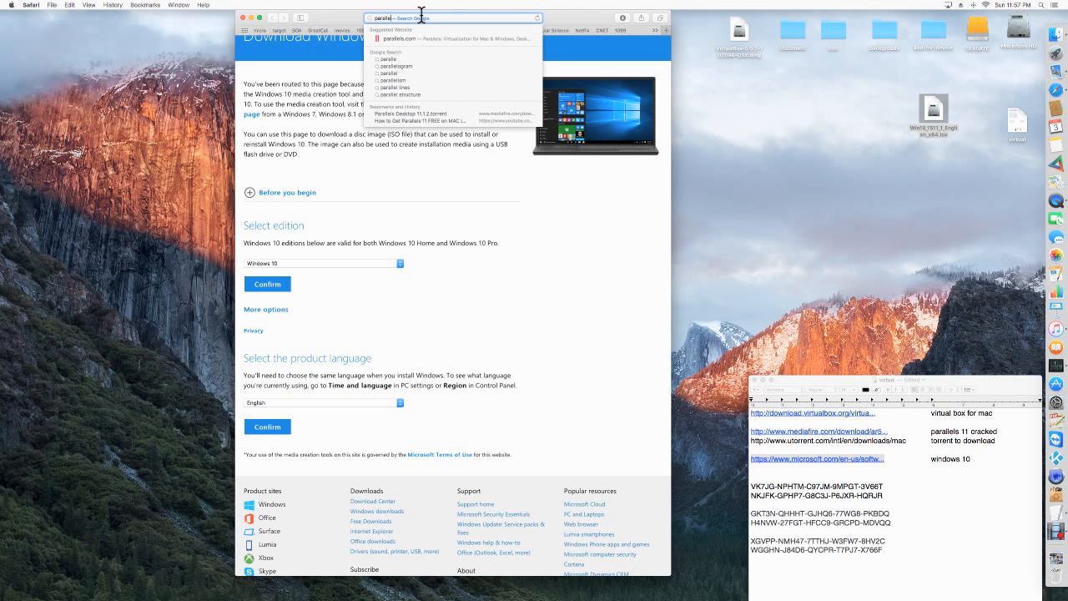
click(383, 39)
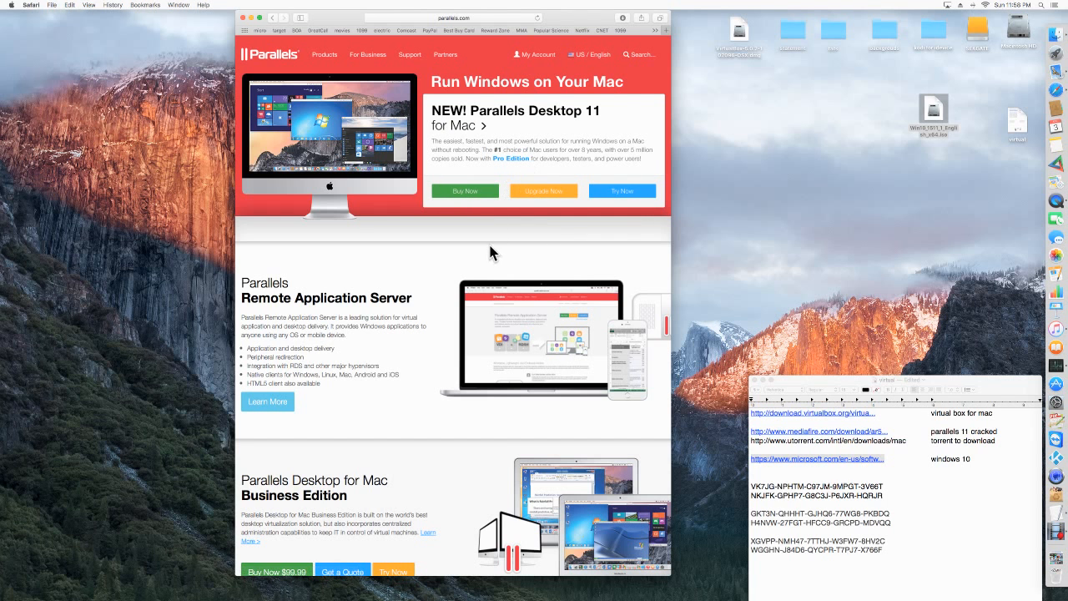
scroll(494, 253, down, 3)
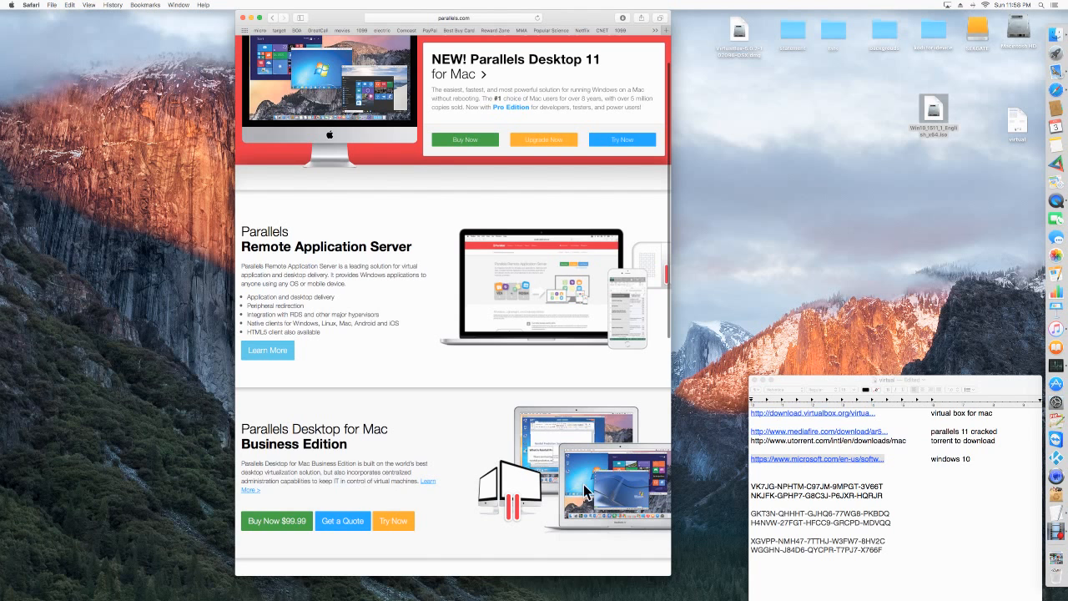
scroll(586, 480, down, 3)
scroll(589, 483, down, 1)
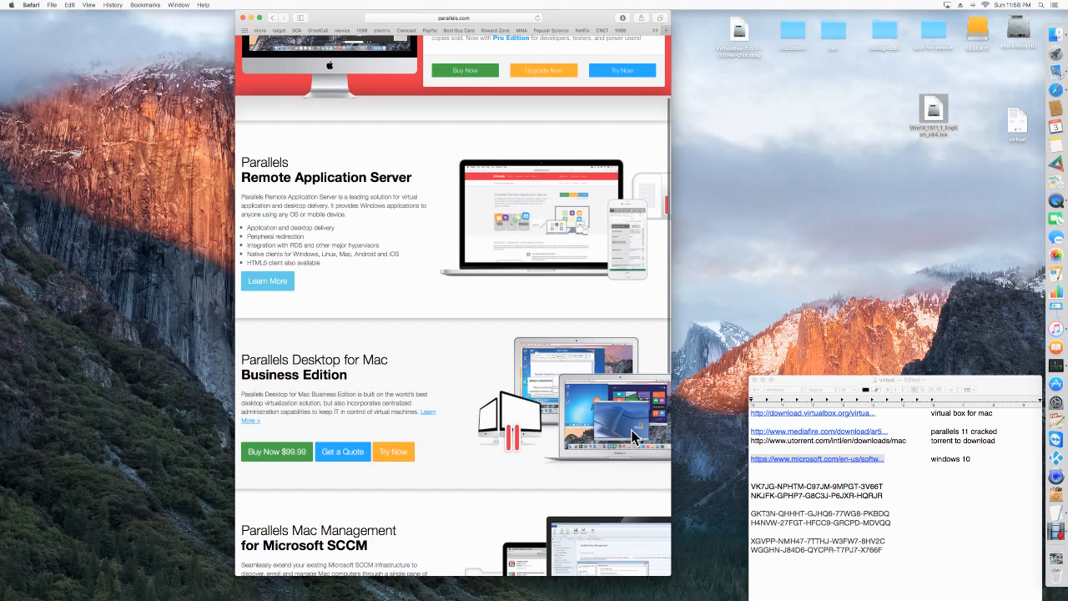
scroll(604, 428, down, 1)
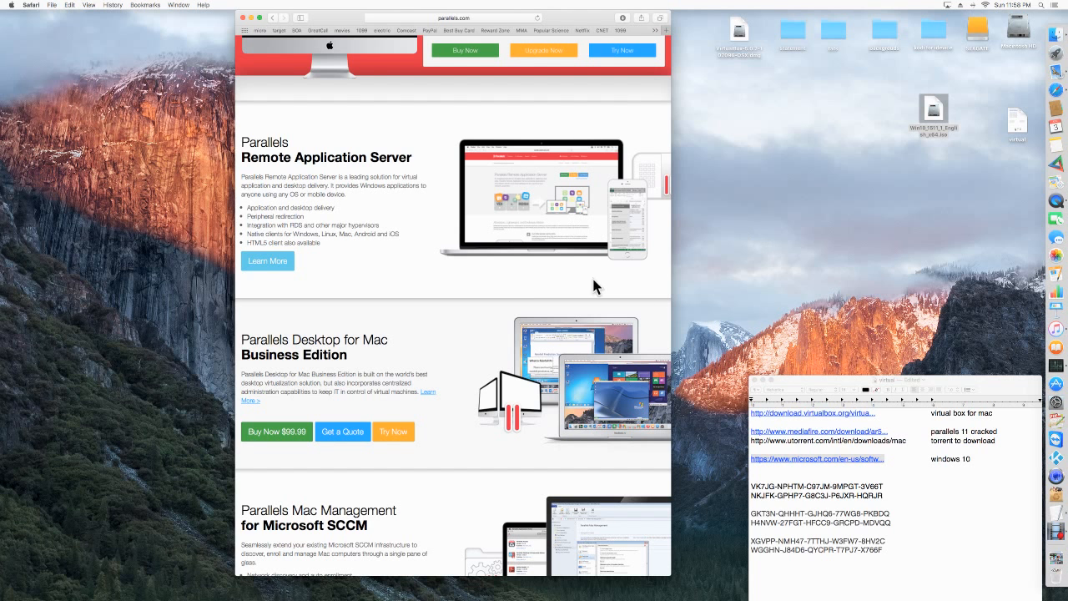
scroll(501, 226, down, 3)
scroll(467, 357, down, 2)
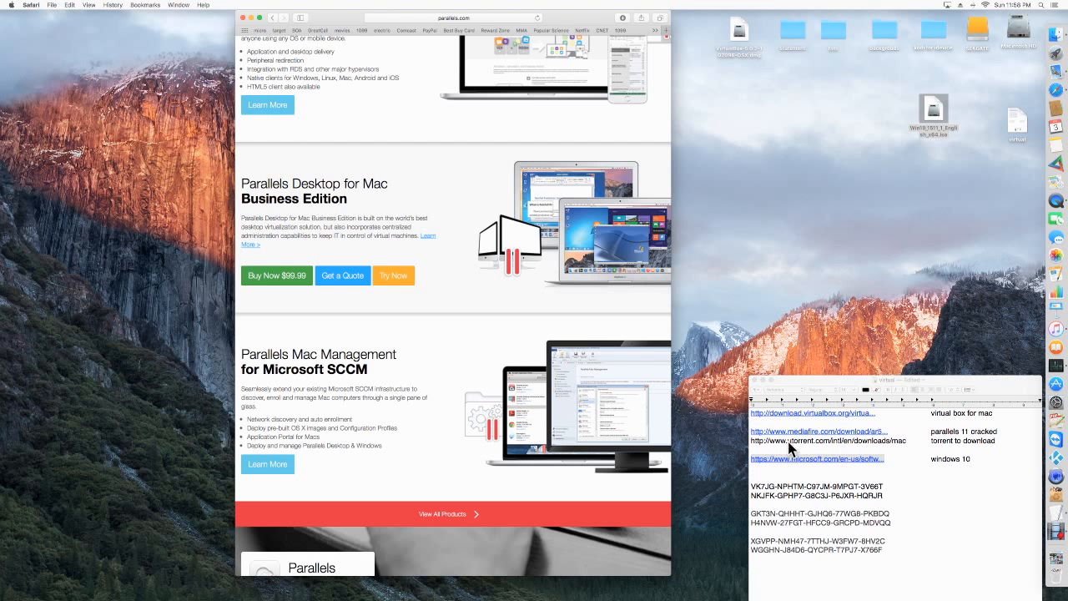
Select the whole uTorrent address in the note and open the MediaFire link listed for Parallels 11.
click(883, 444)
drag(891, 441, 907, 440)
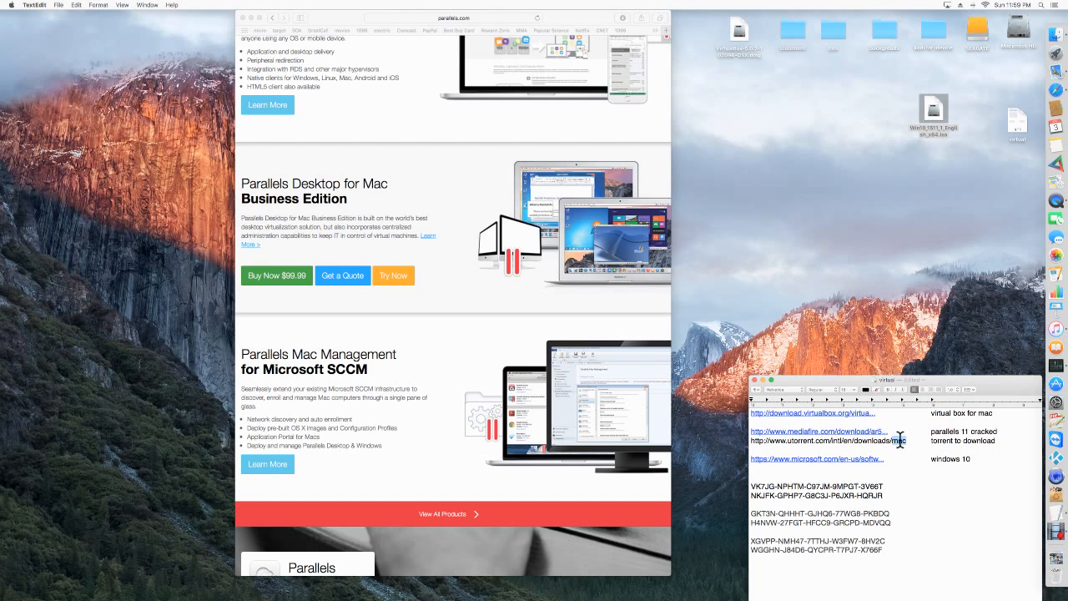
double_click(887, 439)
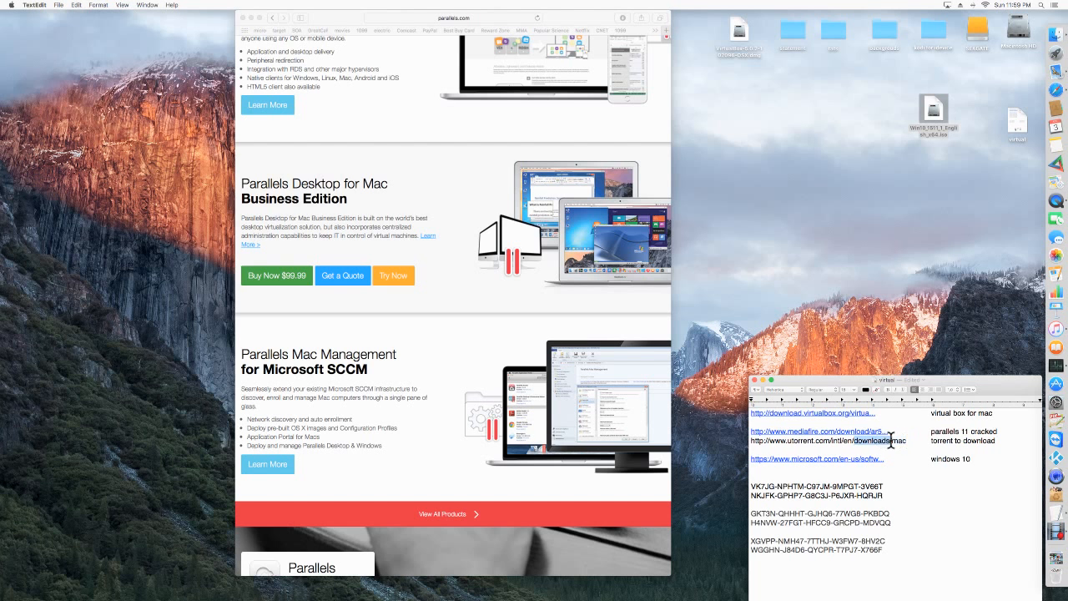
drag(904, 440, 733, 440)
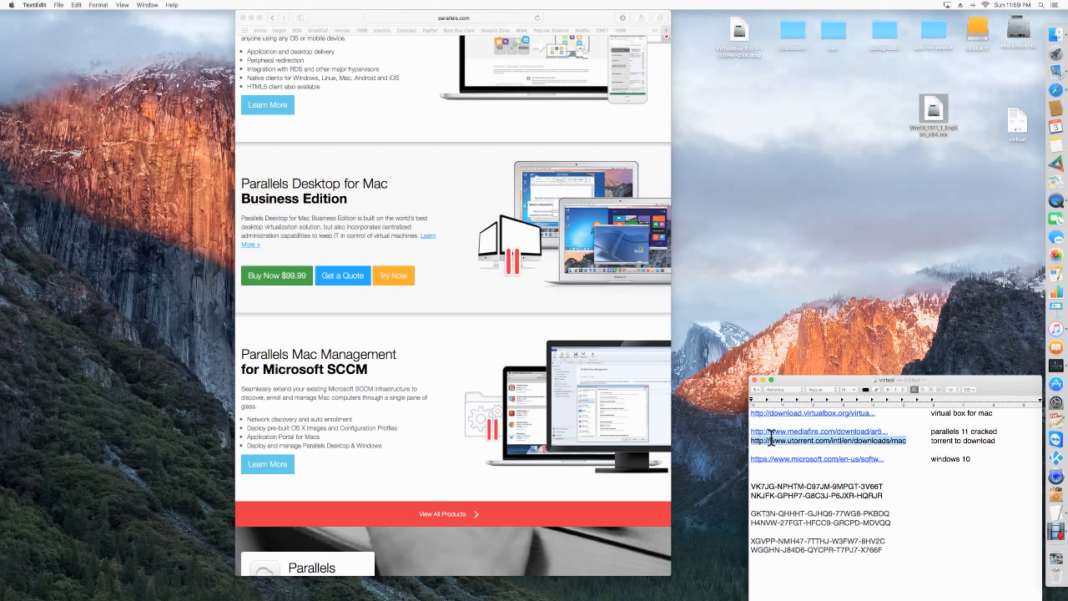
click(839, 432)
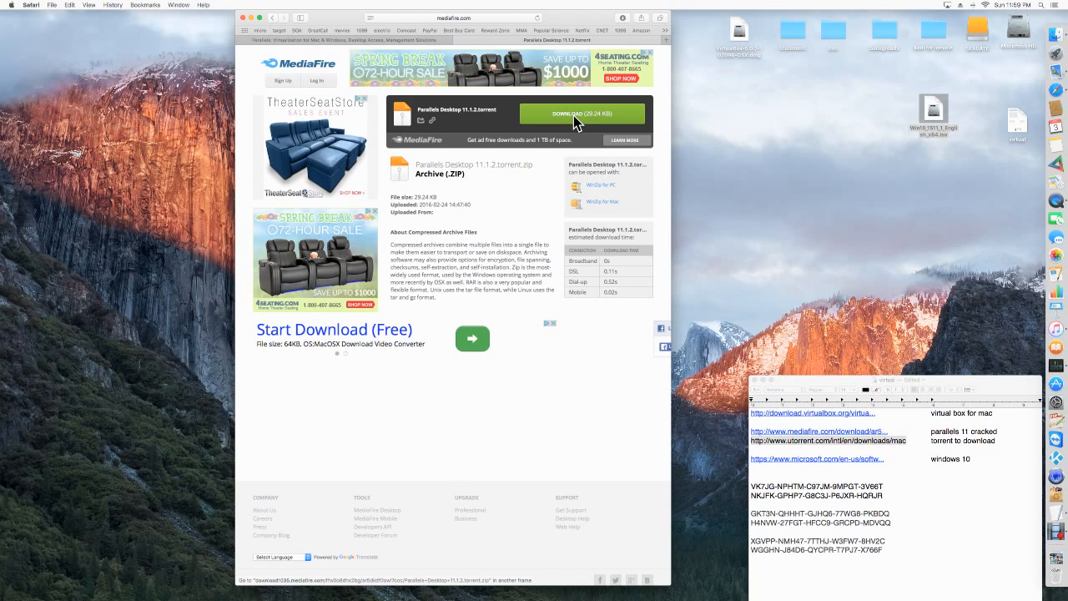
scroll(573, 115, up, 5)
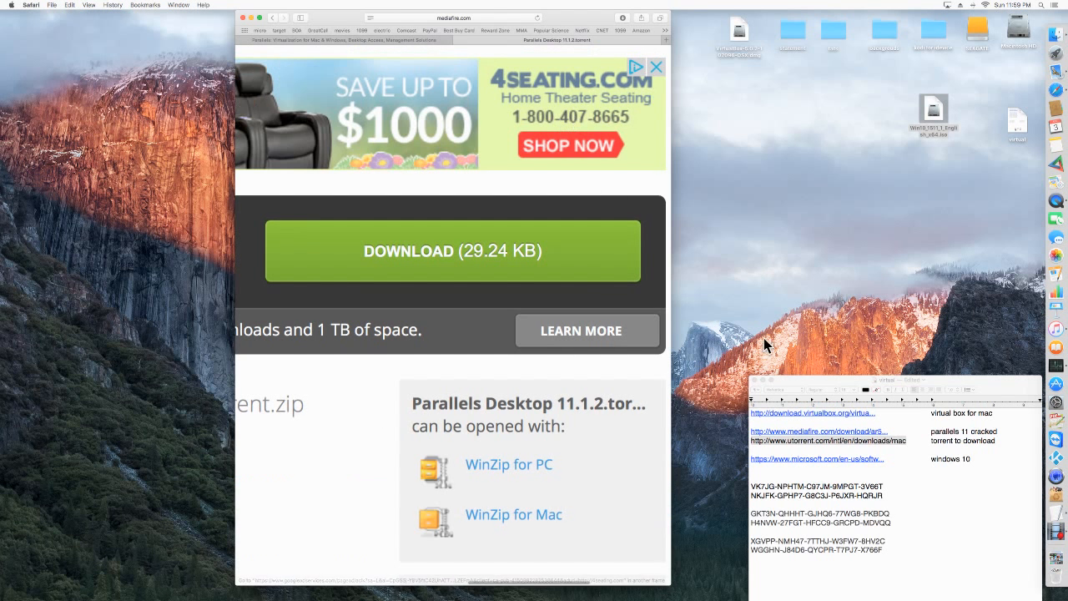
right_click(832, 441)
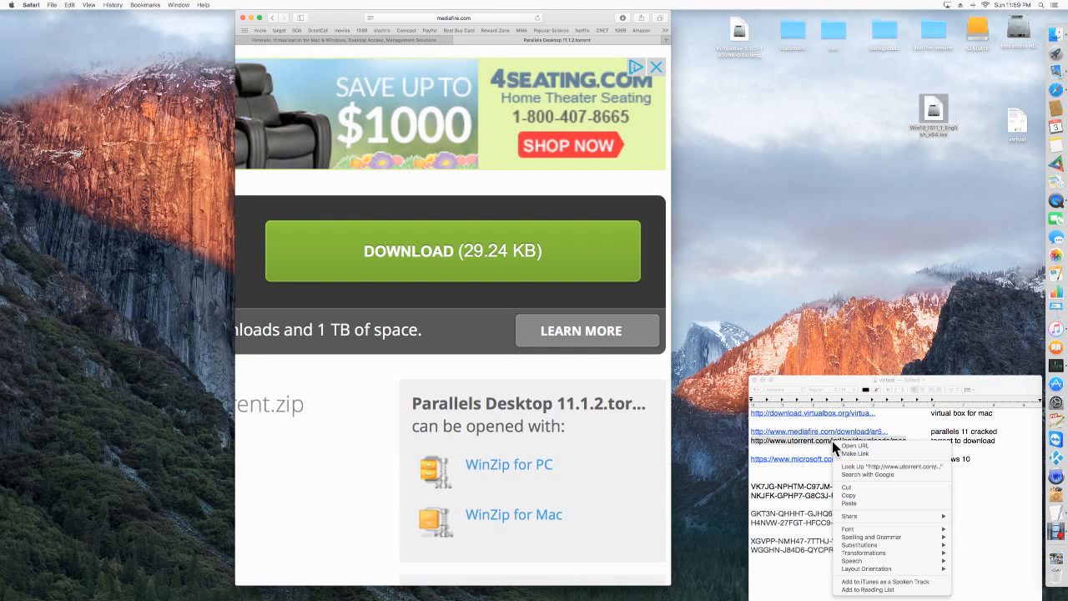
click(866, 495)
click(410, 17)
right_click(410, 16)
click(441, 66)
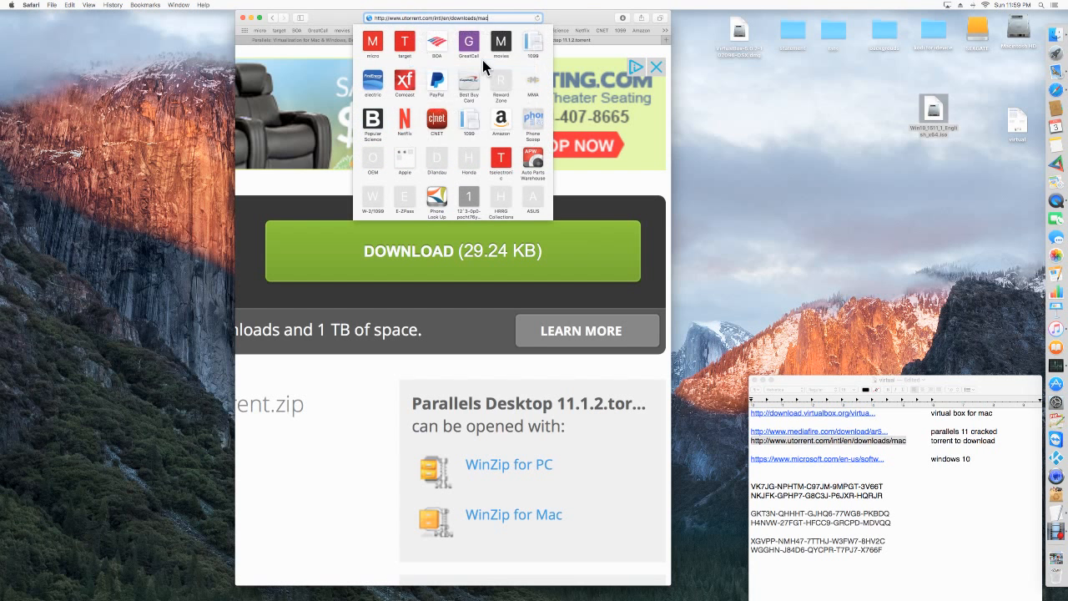
key(Return)
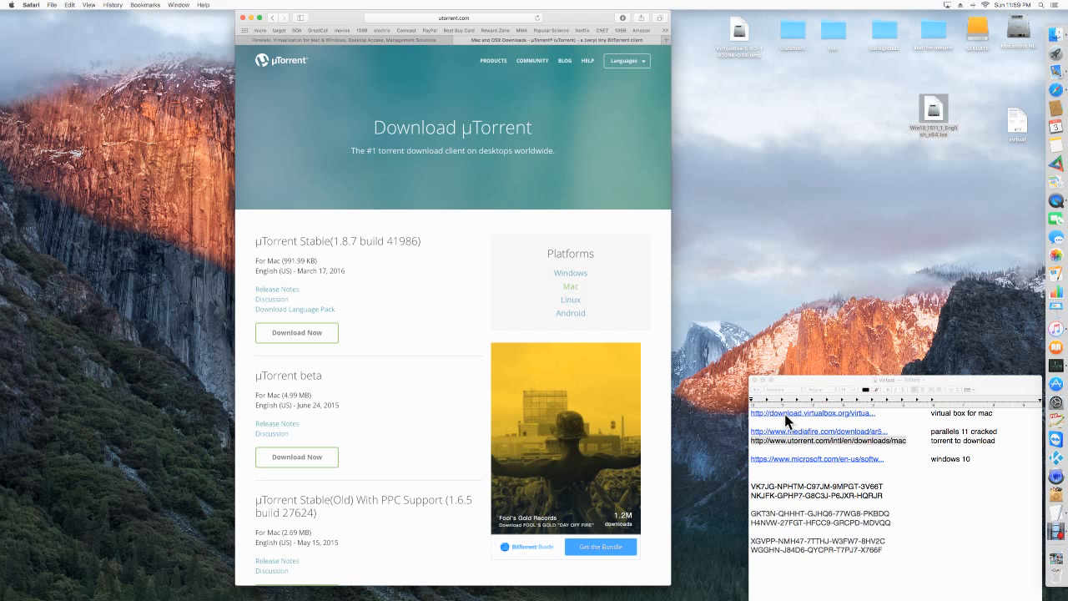
Open the VirtualBox download link from the note and load the virtualbox.org homepage in the new browser tab.
click(816, 413)
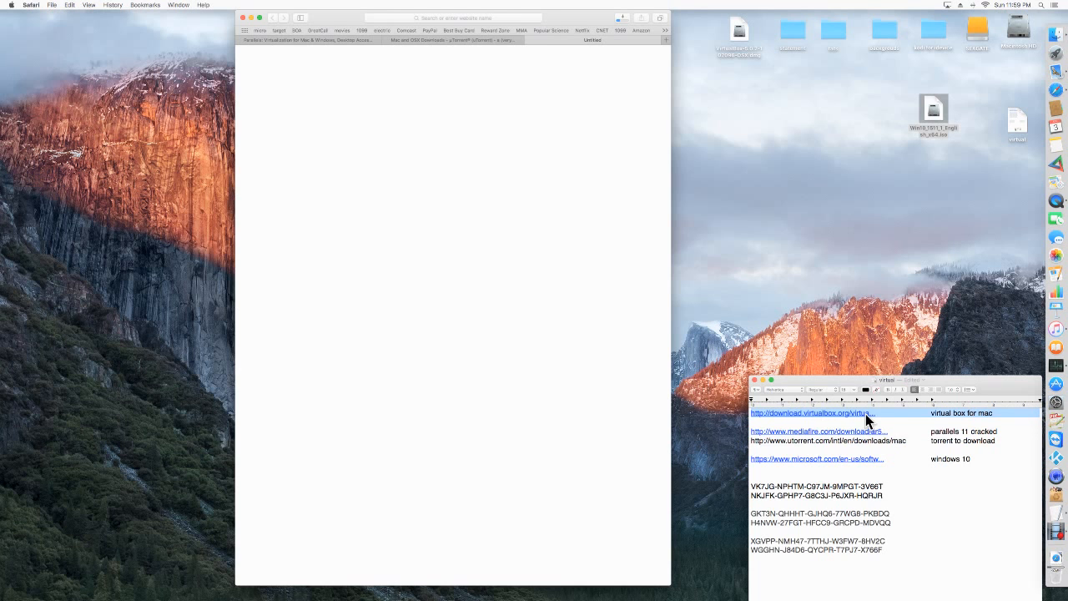
click(436, 17)
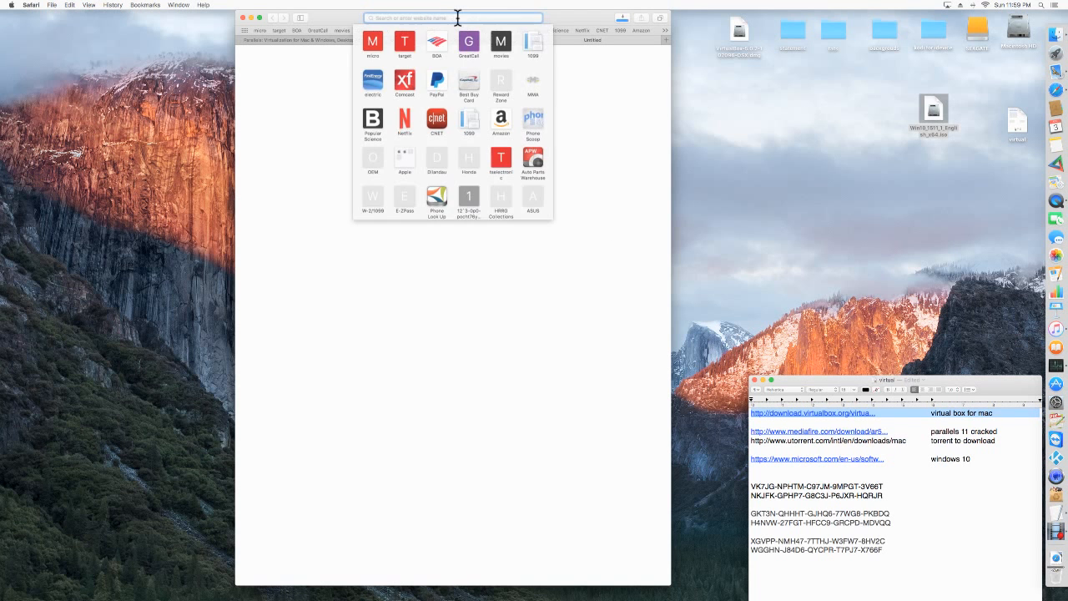
click(594, 43)
click(486, 17)
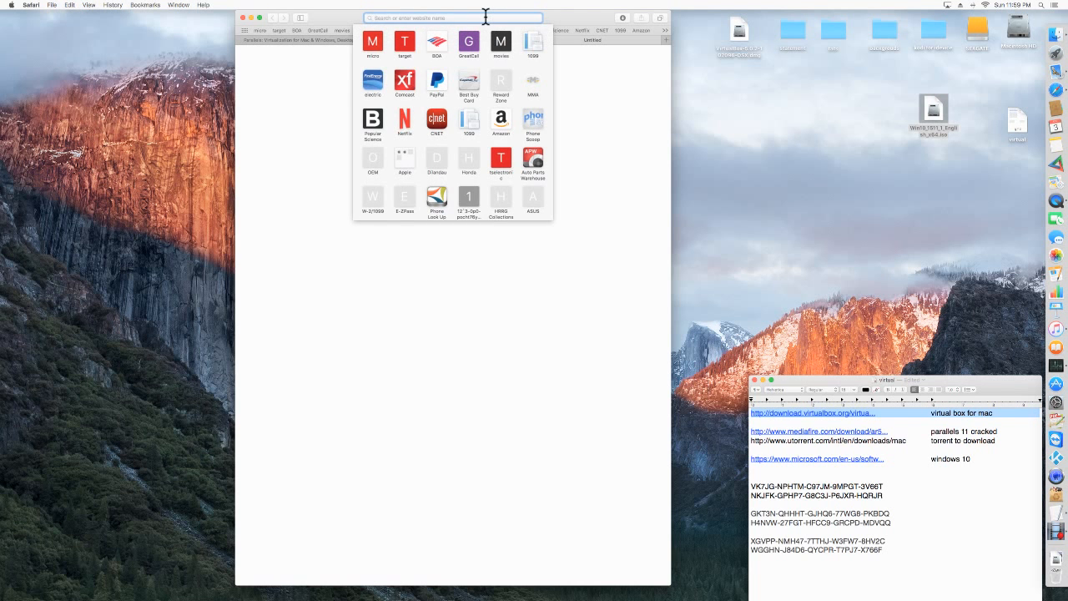
text(virtua)
key(Return)
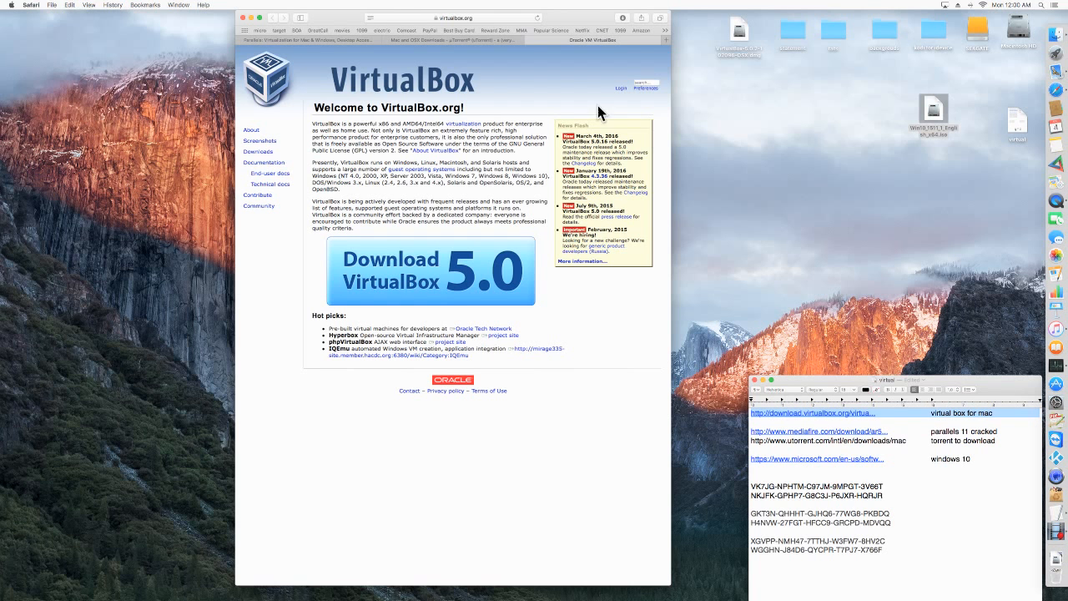
Place the VirtualBox 5.0.2 disk image beside the Windows 10 ISO, close the browser window, and open the disk image.
click(1056, 527)
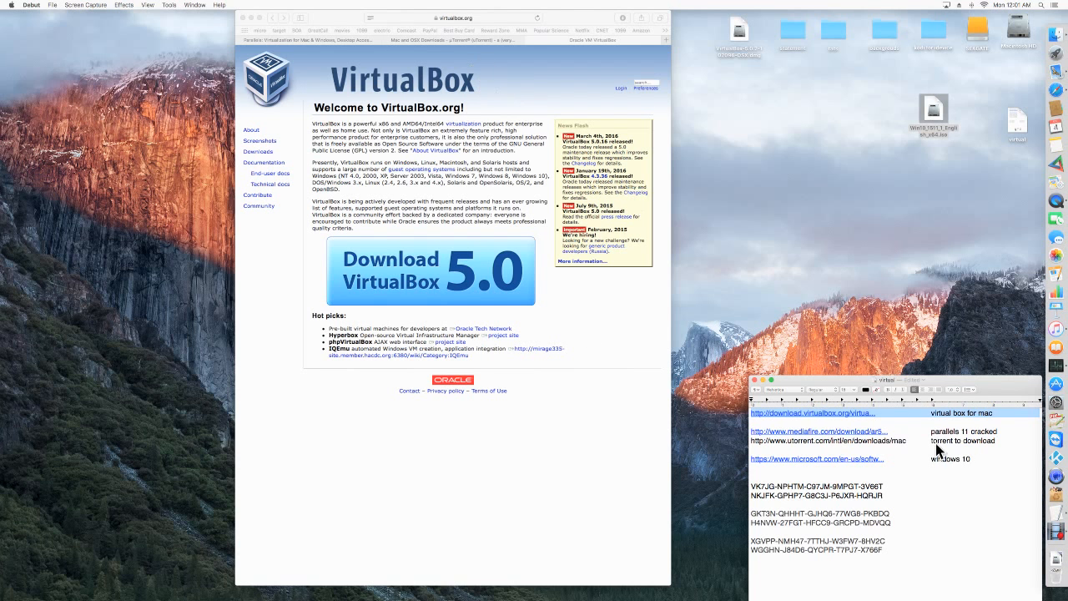
drag(743, 38, 854, 113)
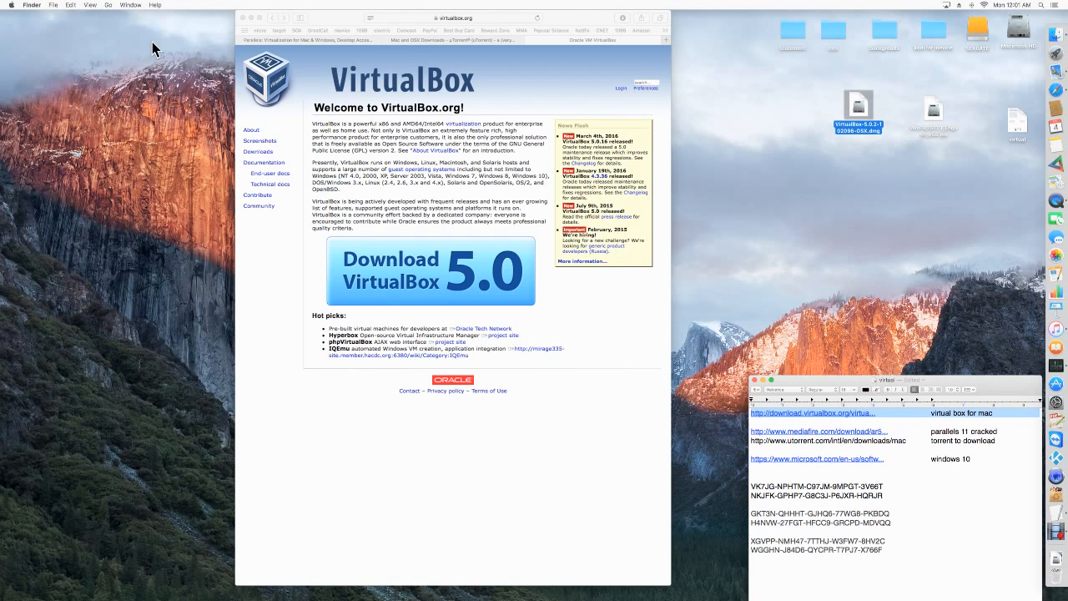
click(242, 18)
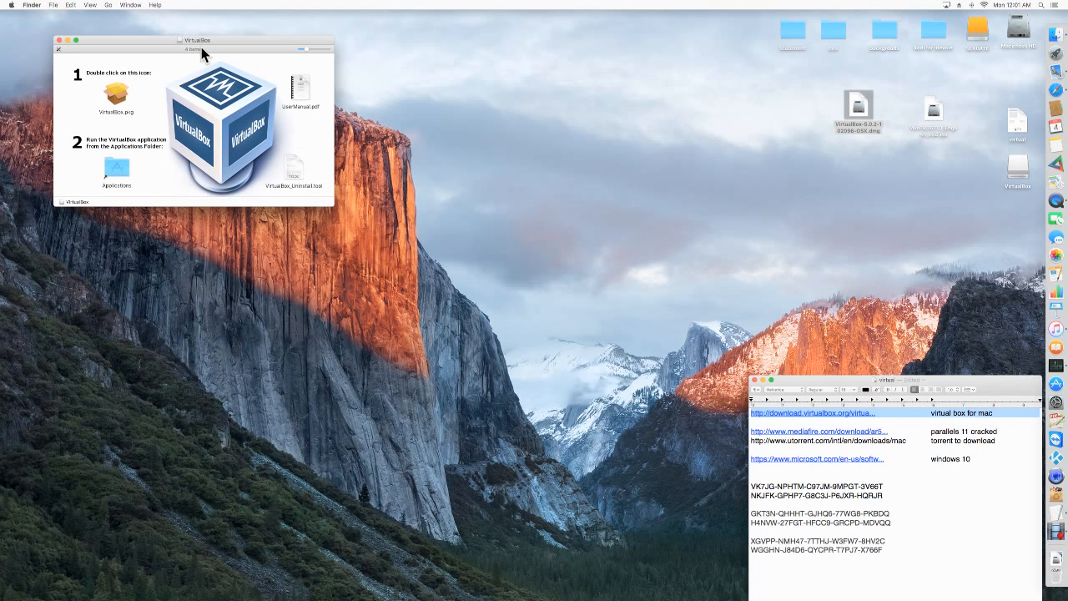
drag(210, 38, 404, 108)
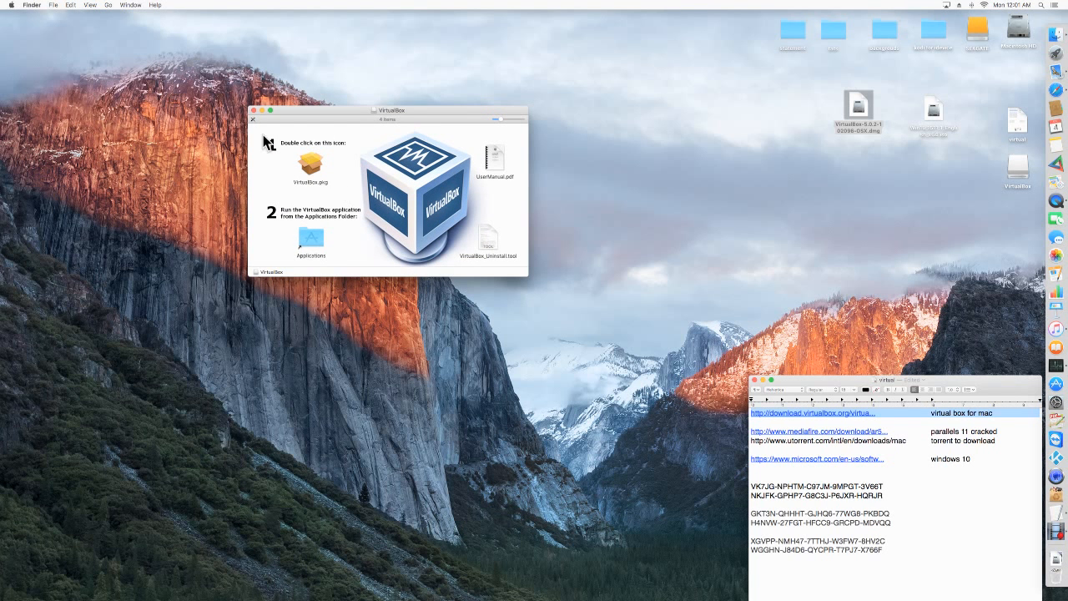
Run the VirtualBox.pkg installer with the default settings and authorize the installation with the account password.
double_click(311, 165)
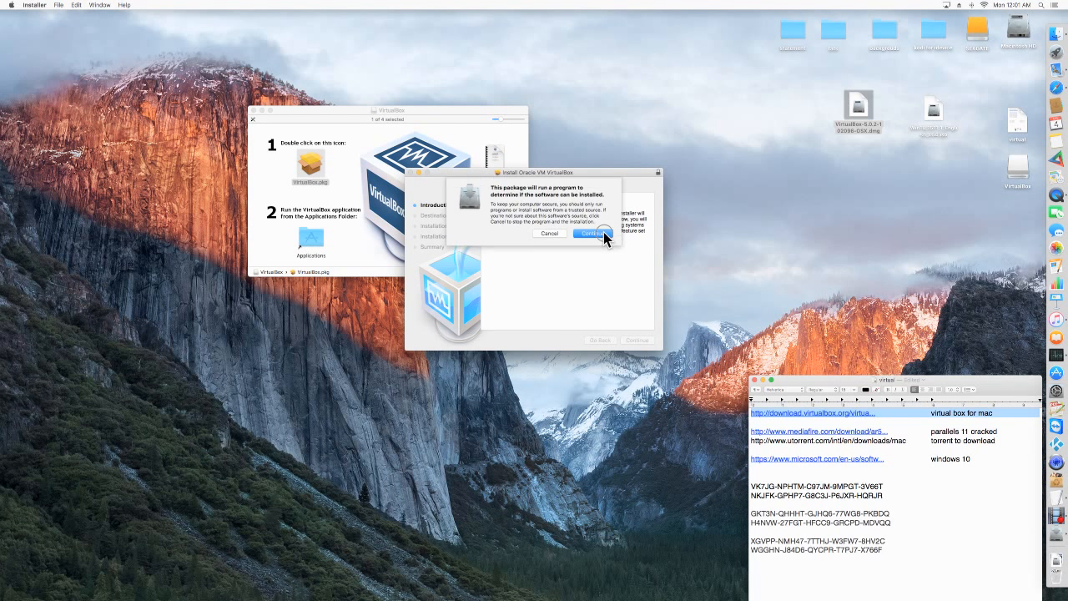
click(604, 234)
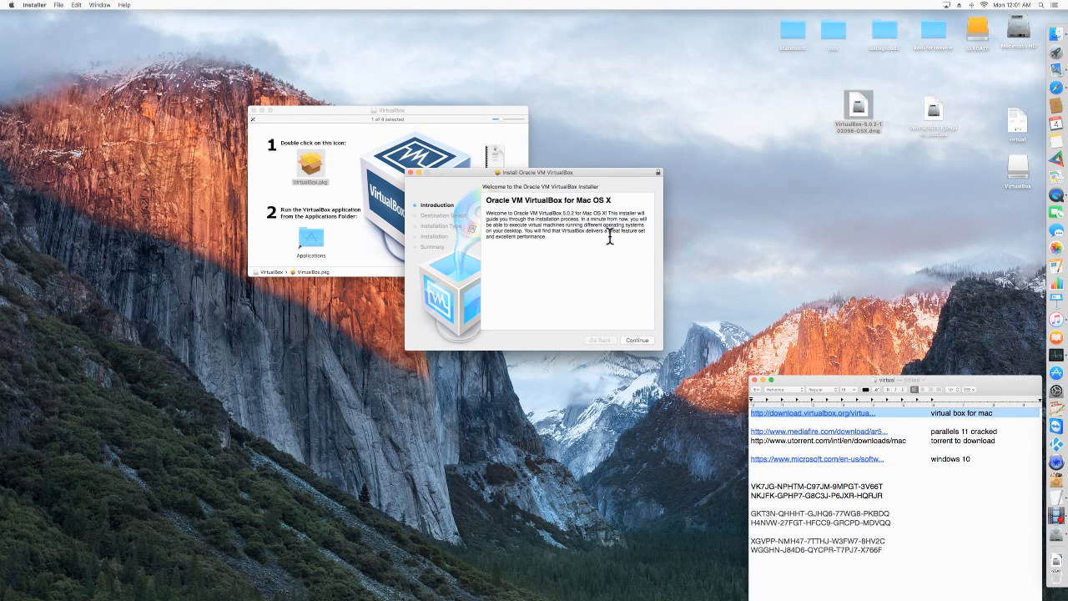
click(639, 341)
click(653, 340)
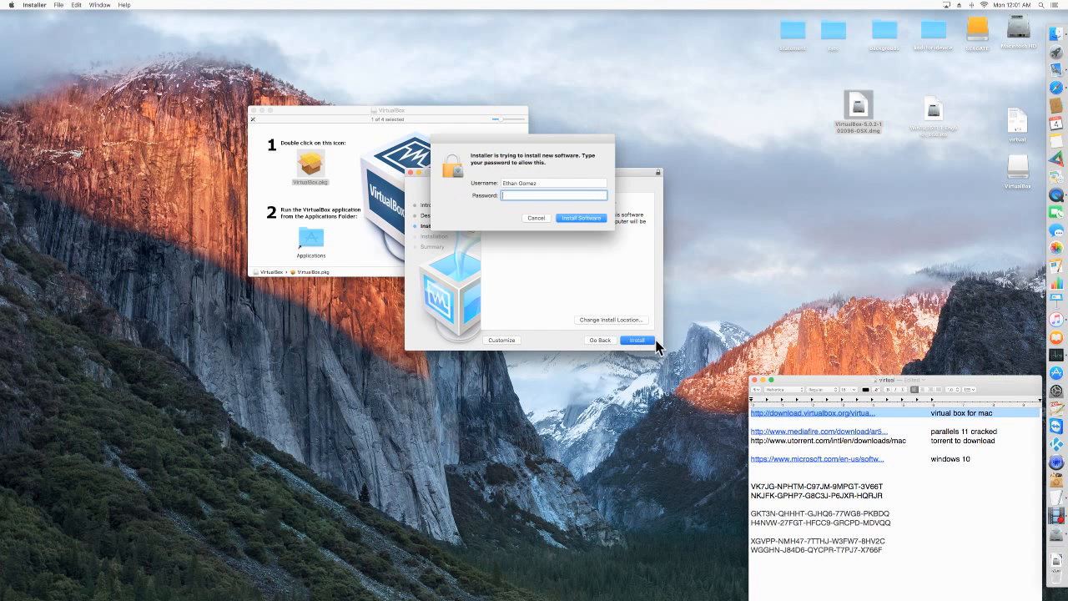
text(•••)
key(Return)
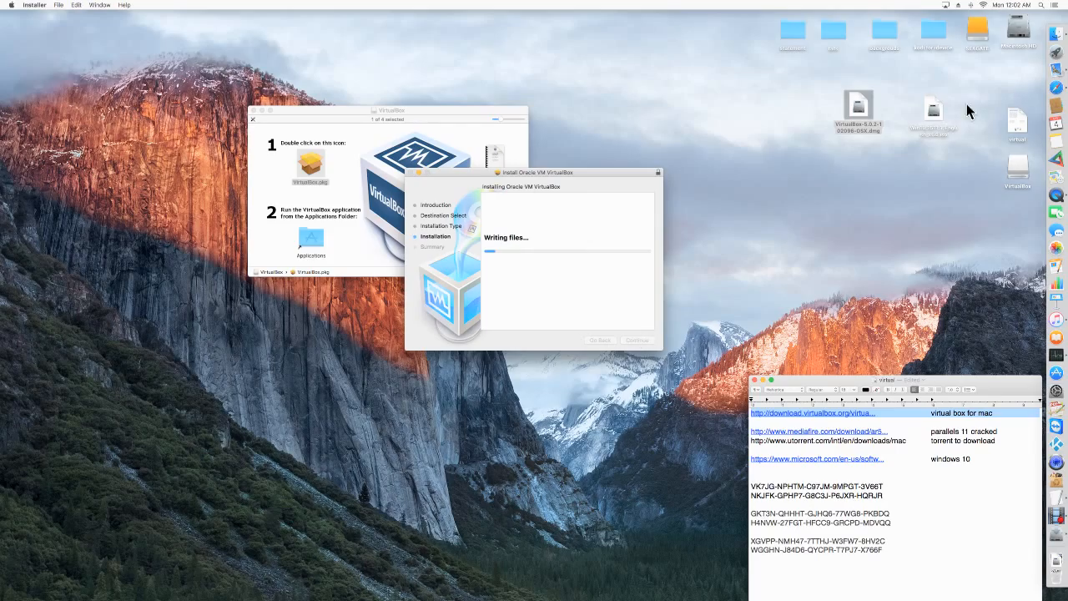
Look for VirtualBox in Launchpad and in the Applications folder of Macintosh HD, closing each view again.
click(1056, 52)
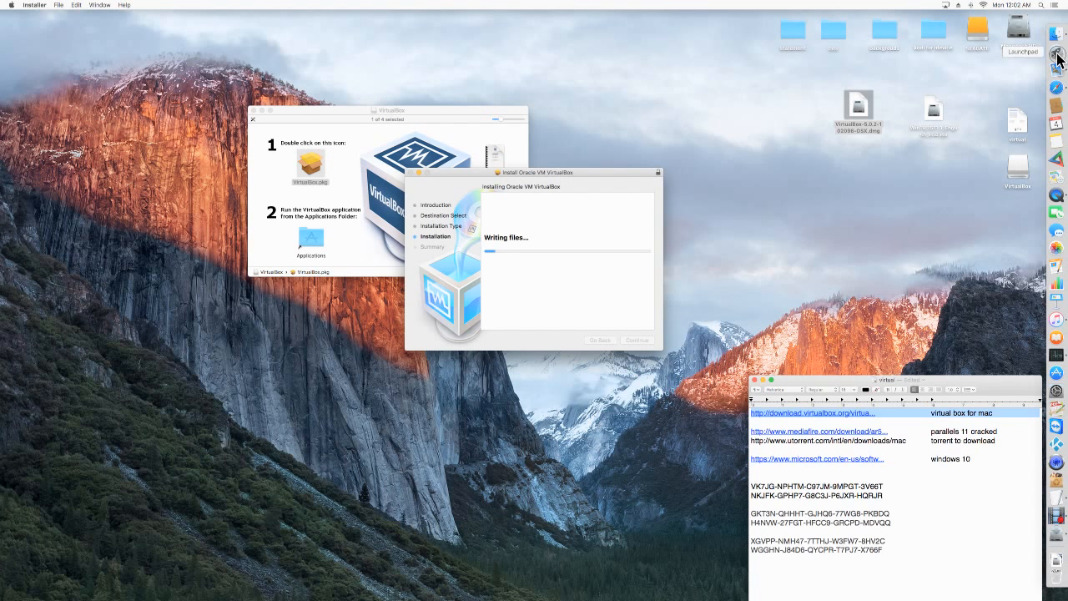
scroll(614, 268, left, 3)
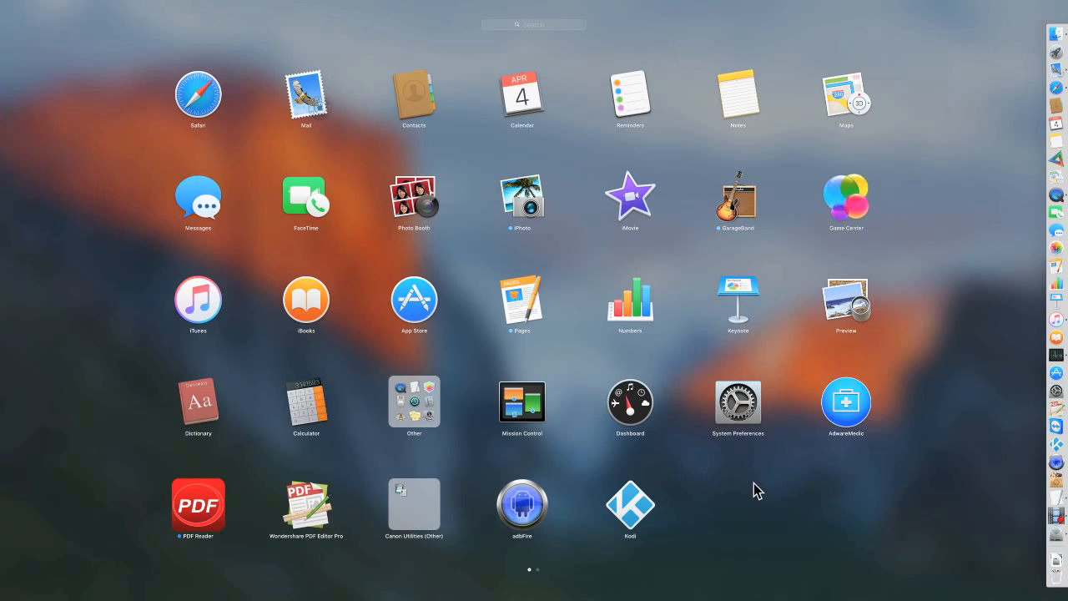
scroll(754, 484, right, 3)
click(734, 455)
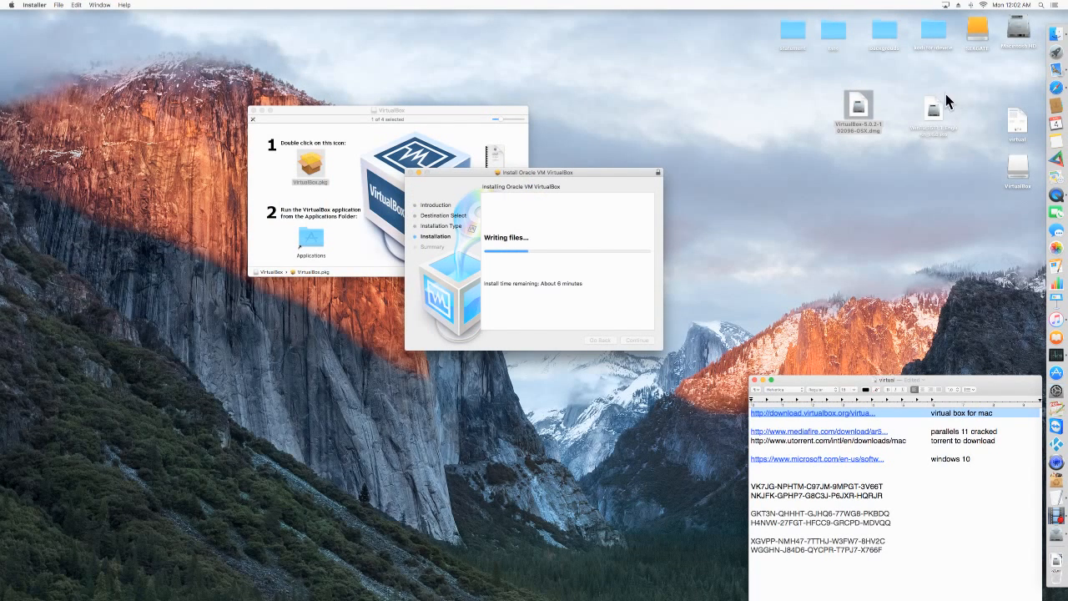
double_click(1020, 31)
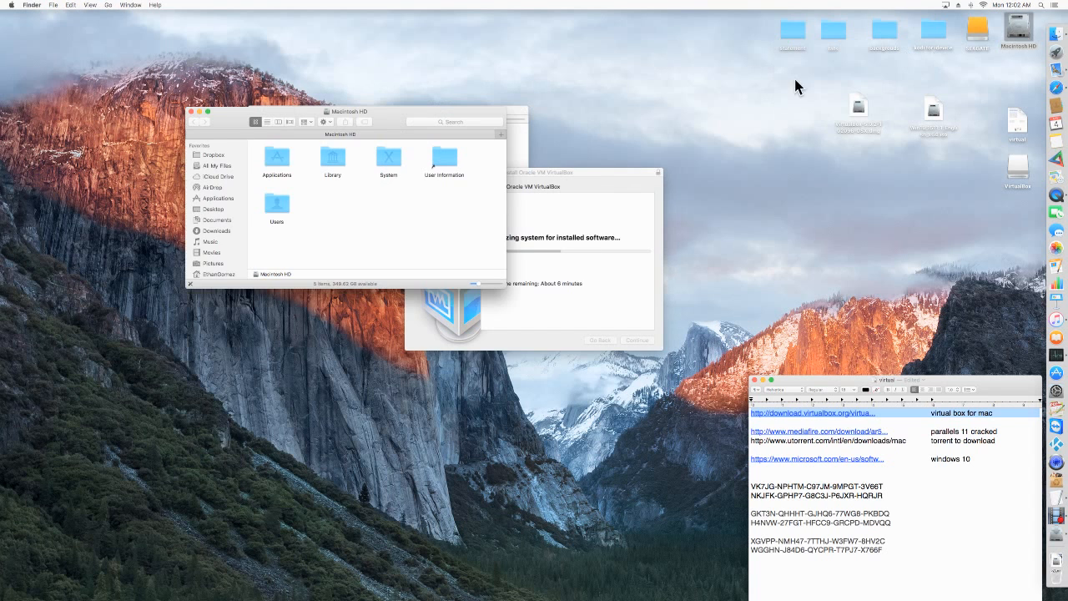
click(217, 199)
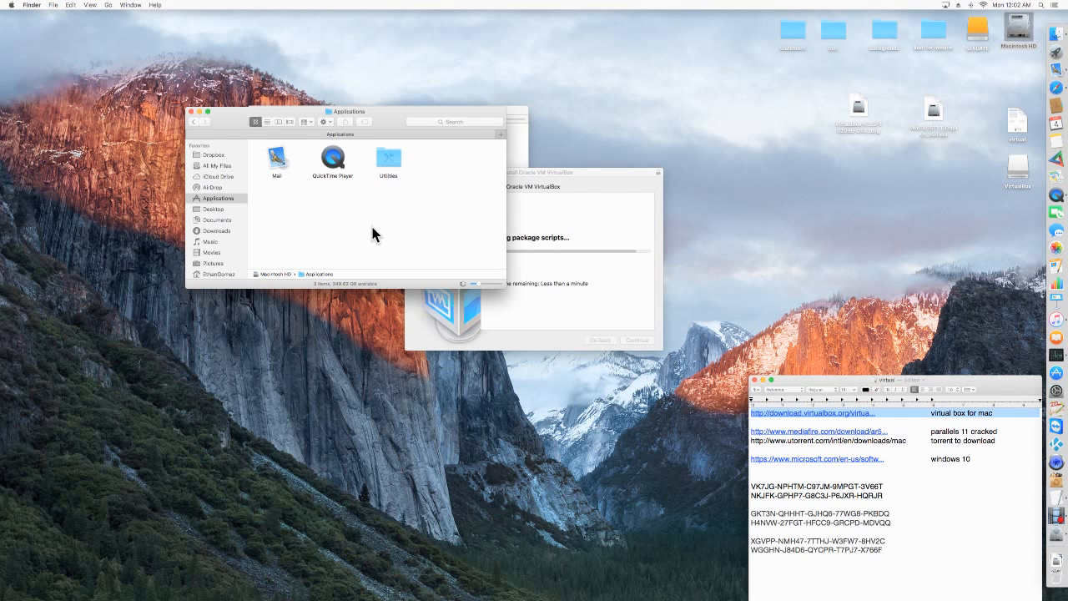
click(190, 111)
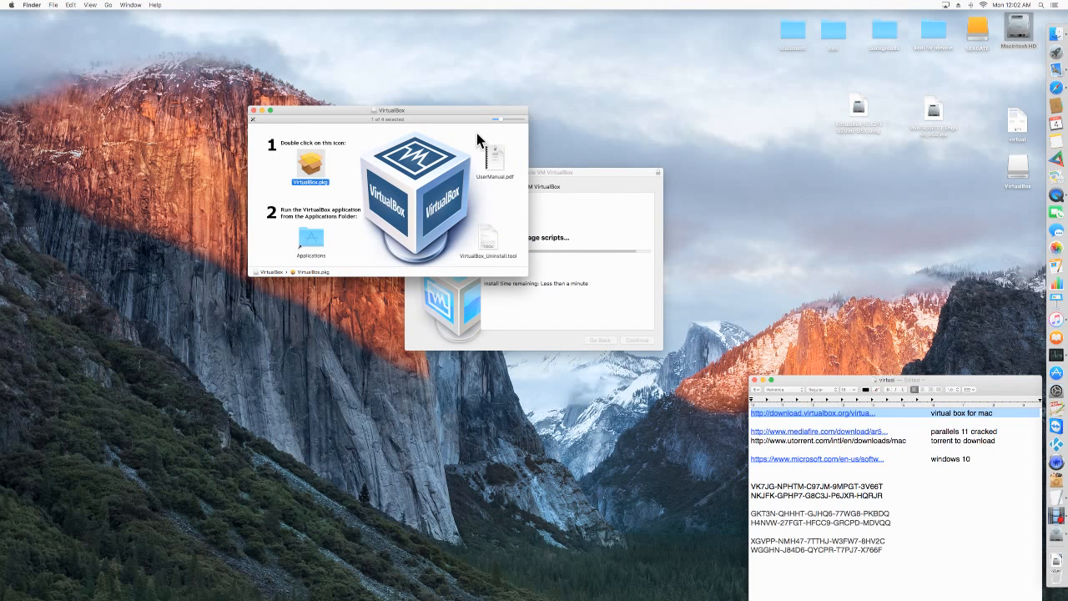
Move the VirtualBox disk image window clear of the installer, and close both the finished installer and the disk image window.
drag(466, 114, 303, 92)
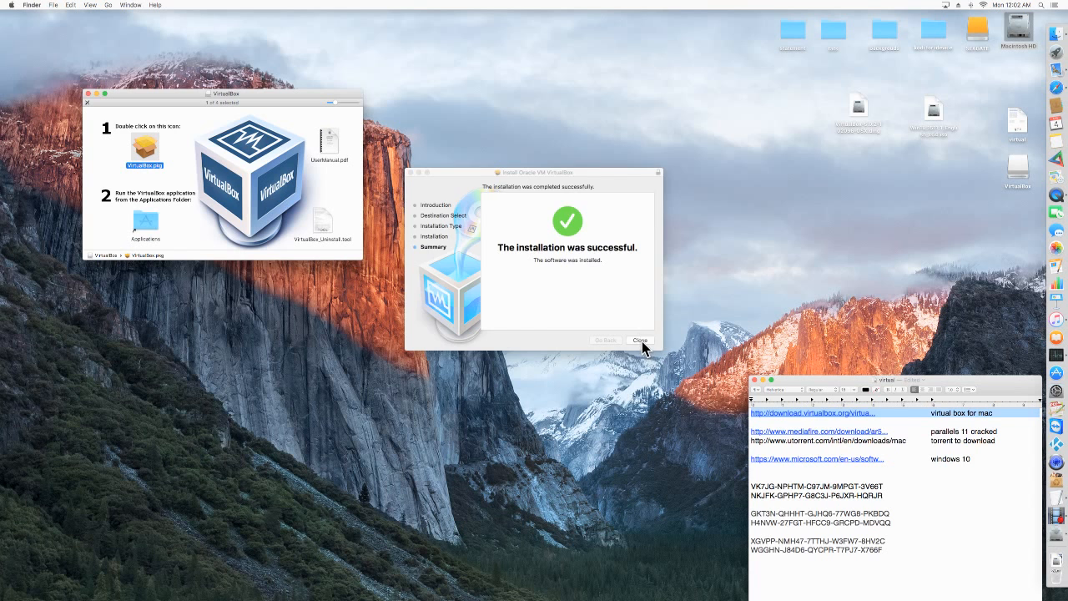
click(640, 340)
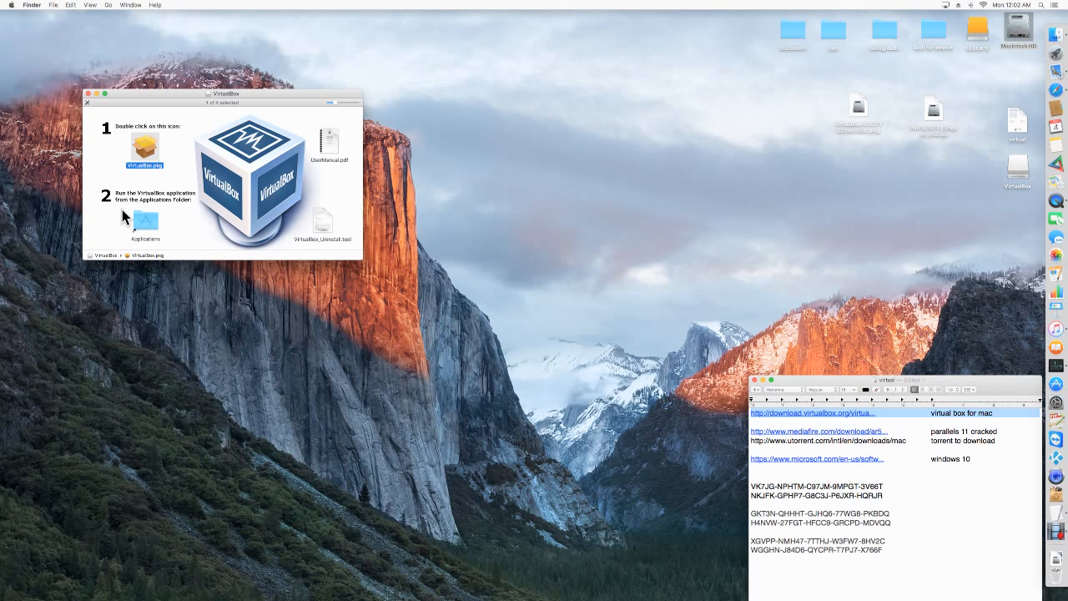
click(88, 93)
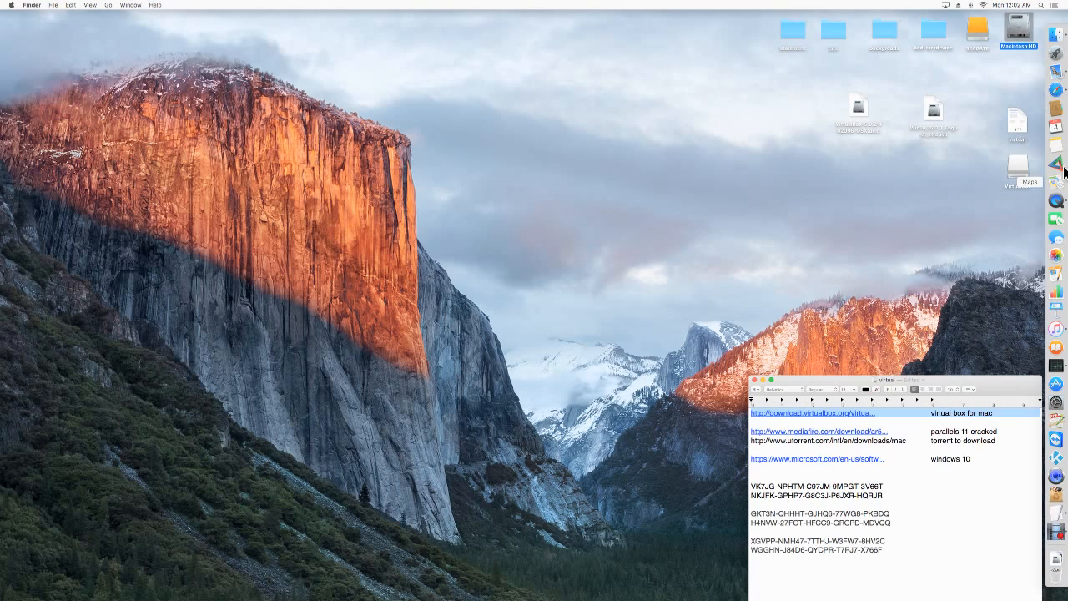
Launch VirtualBox from Launchpad and bring up its manager window.
click(1055, 53)
scroll(751, 274, left, 5)
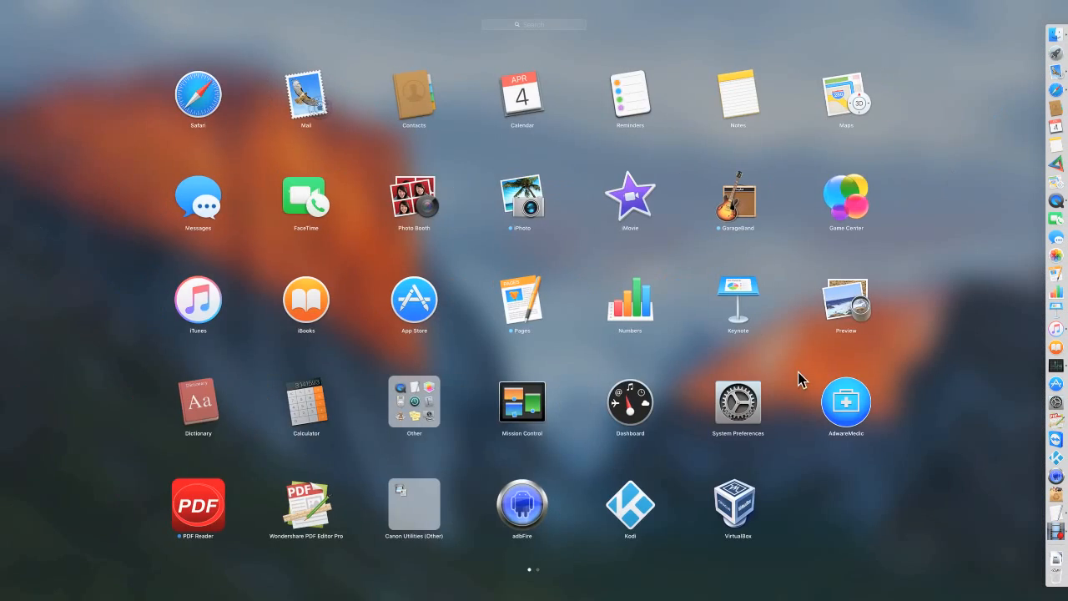
click(763, 505)
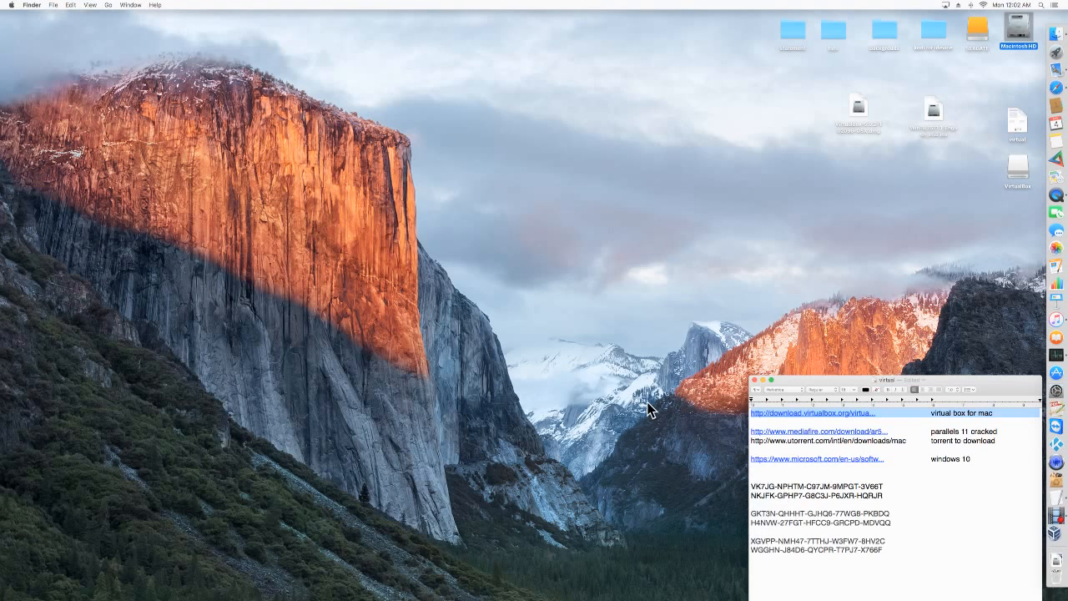
click(612, 298)
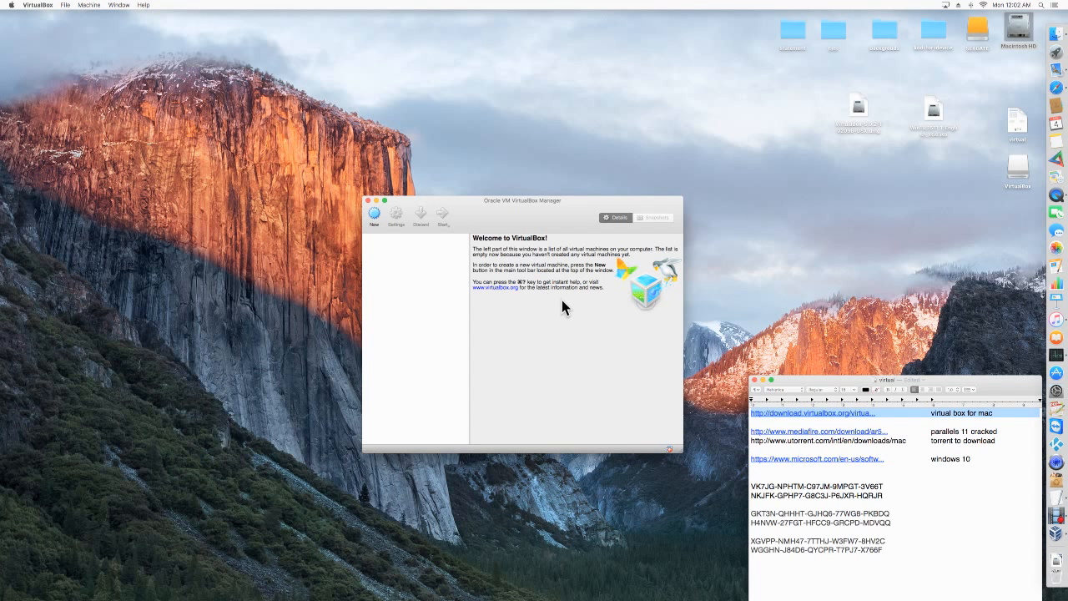
Start a new virtual machine named "windows 10" with type Microsoft Windows and version Windows 10 (64-bit).
click(375, 215)
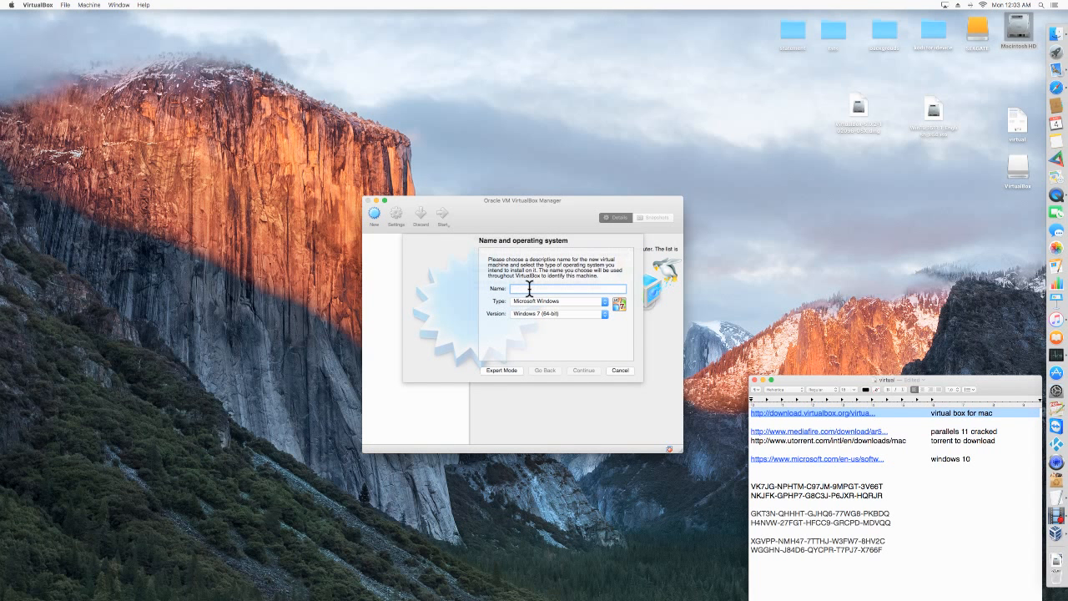
text(windows 10)
click(605, 315)
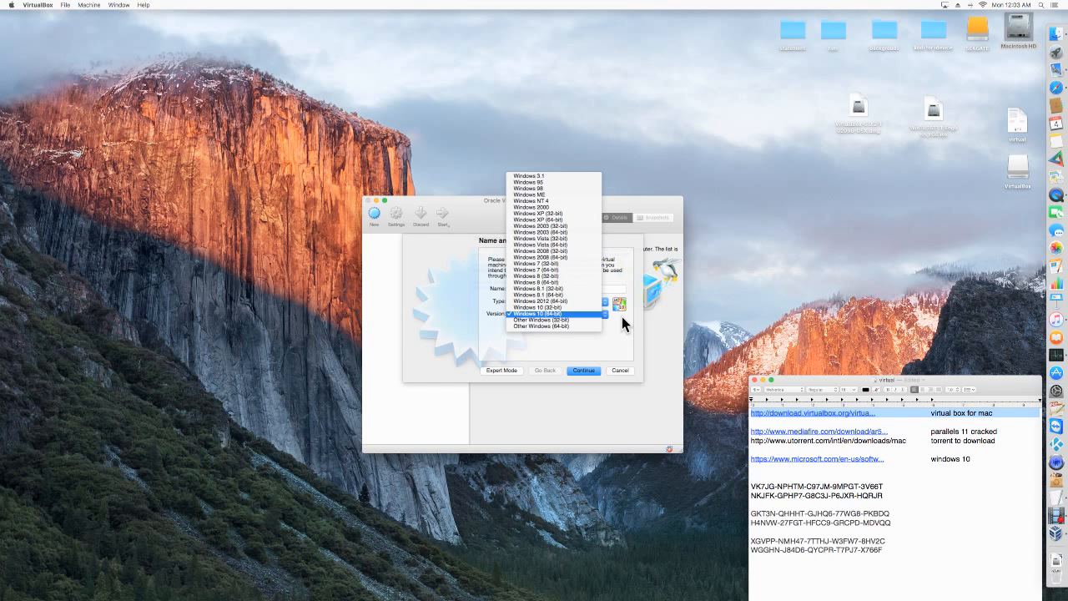
click(556, 315)
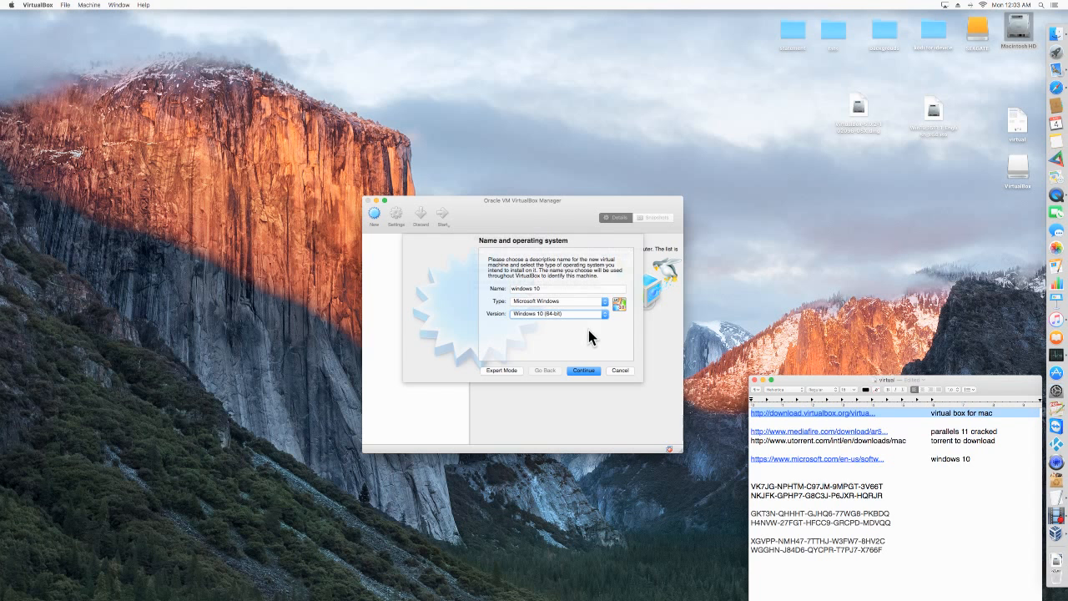
click(586, 372)
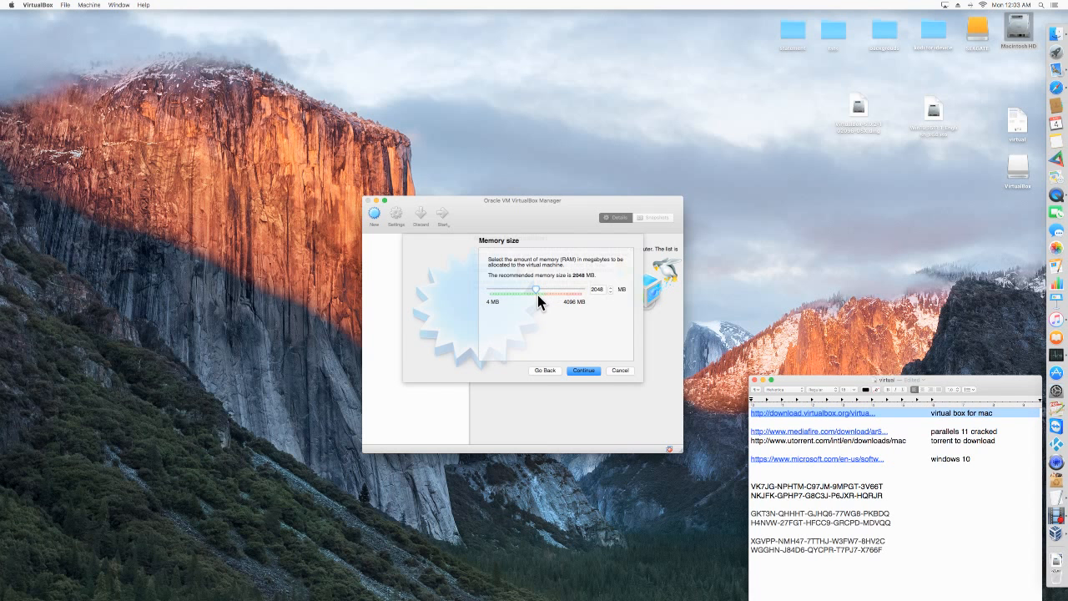
Accept 2048 MB of memory and set up a new virtual hard disk as a dynamically allocated VDI.
click(586, 372)
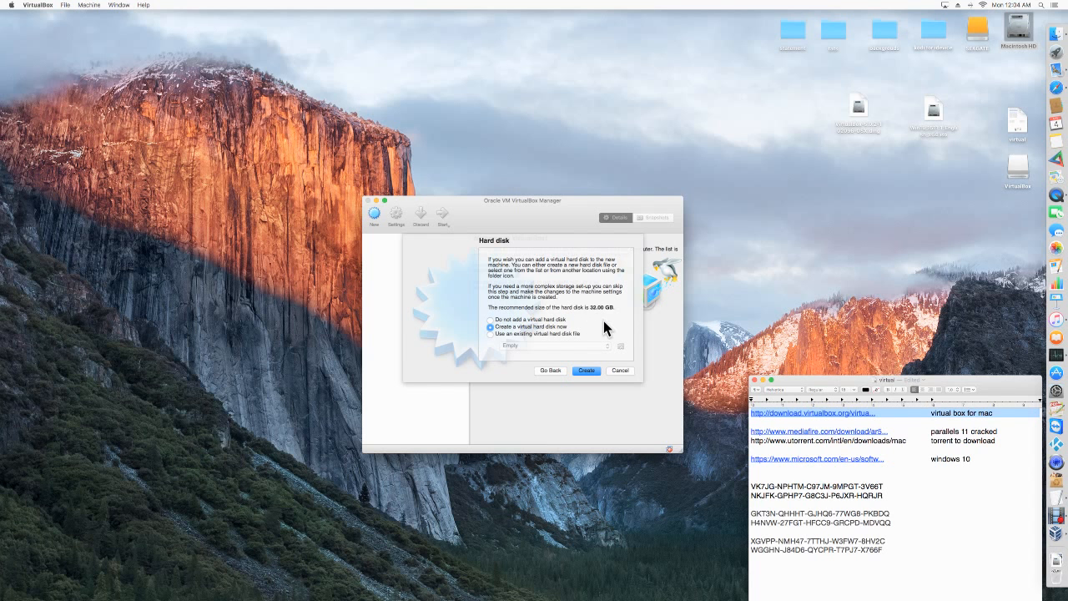
click(588, 372)
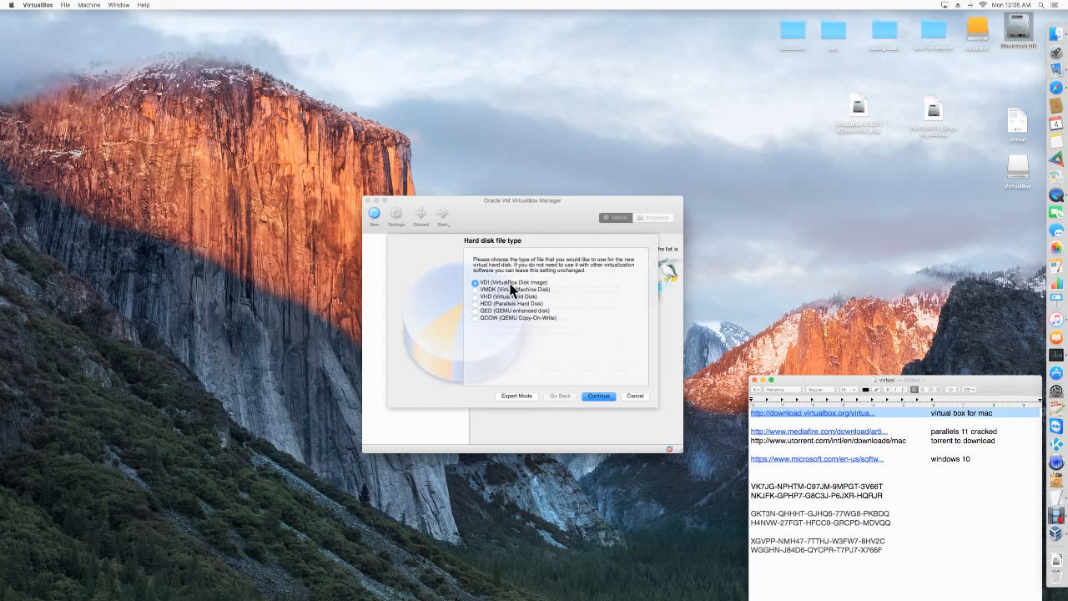
click(603, 399)
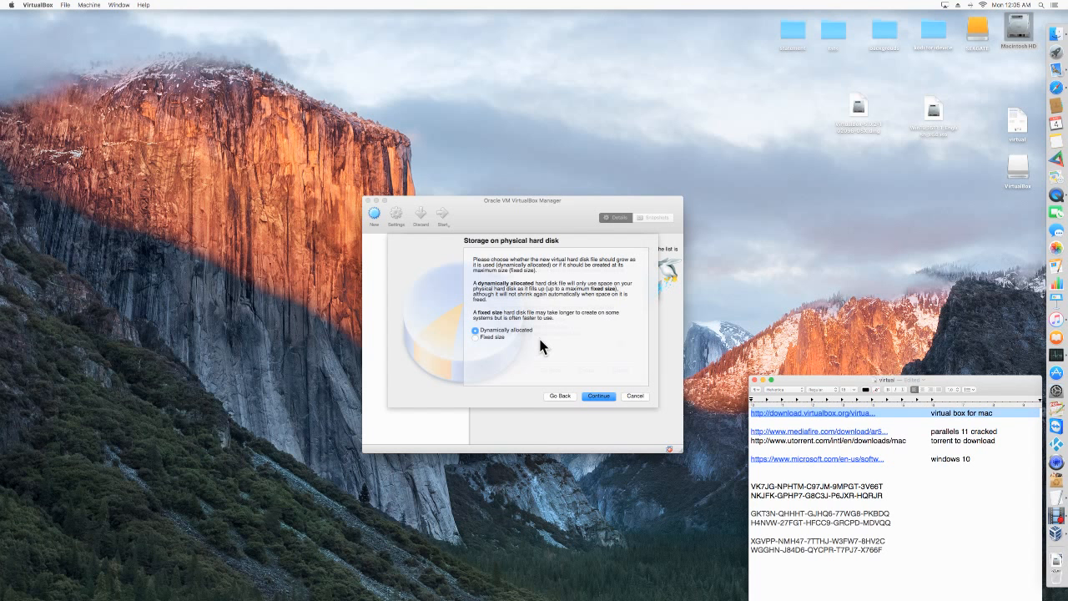
click(598, 396)
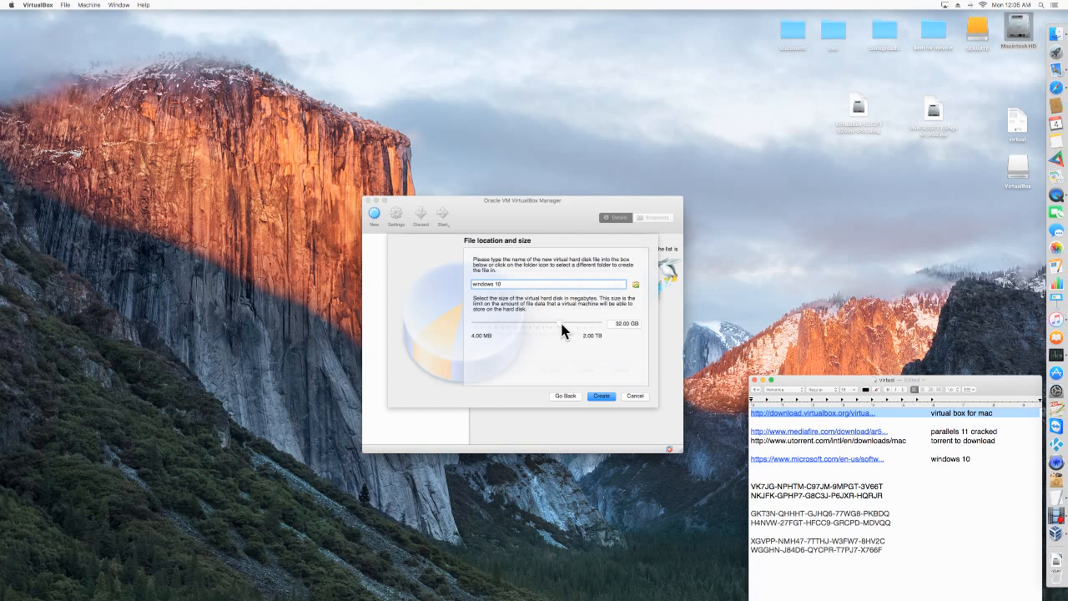
Show the Macintosh HD info beside the virtual machine wizard to check the drive's capacity and available space.
right_click(1020, 35)
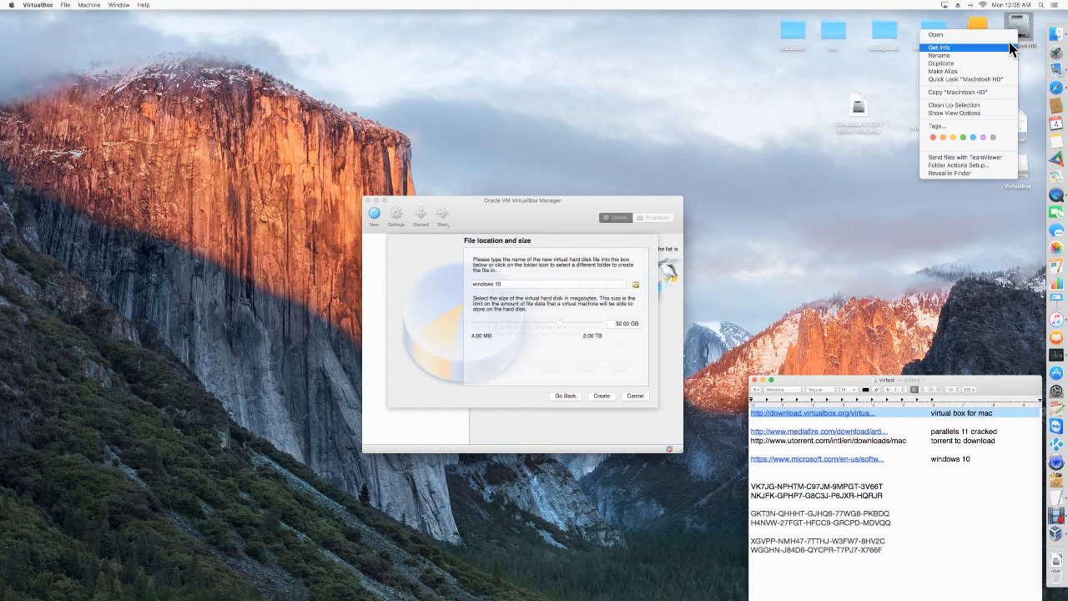
click(976, 48)
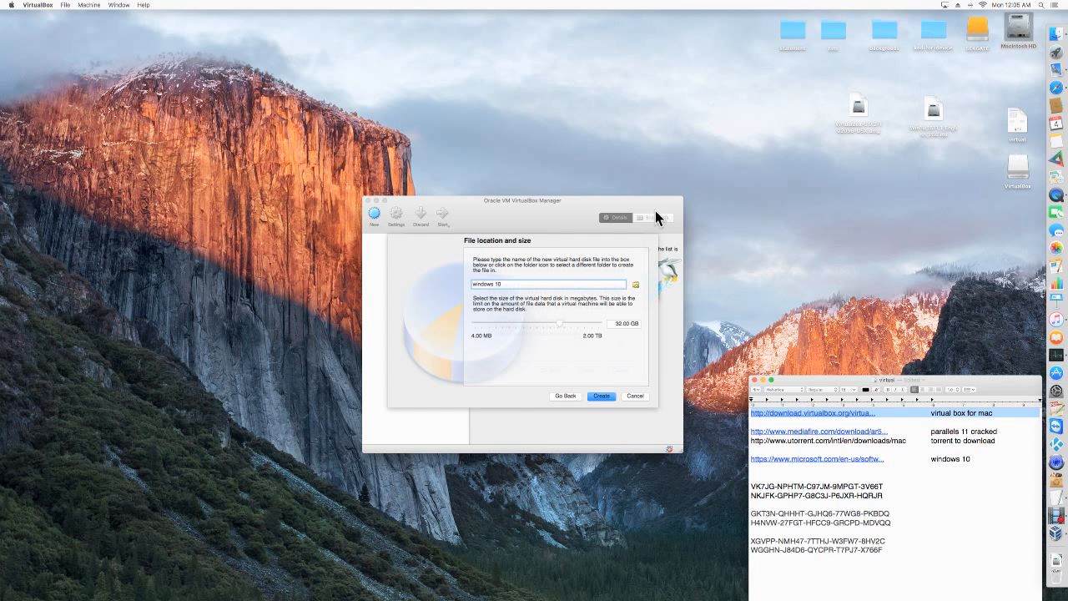
drag(77, 24, 769, 136)
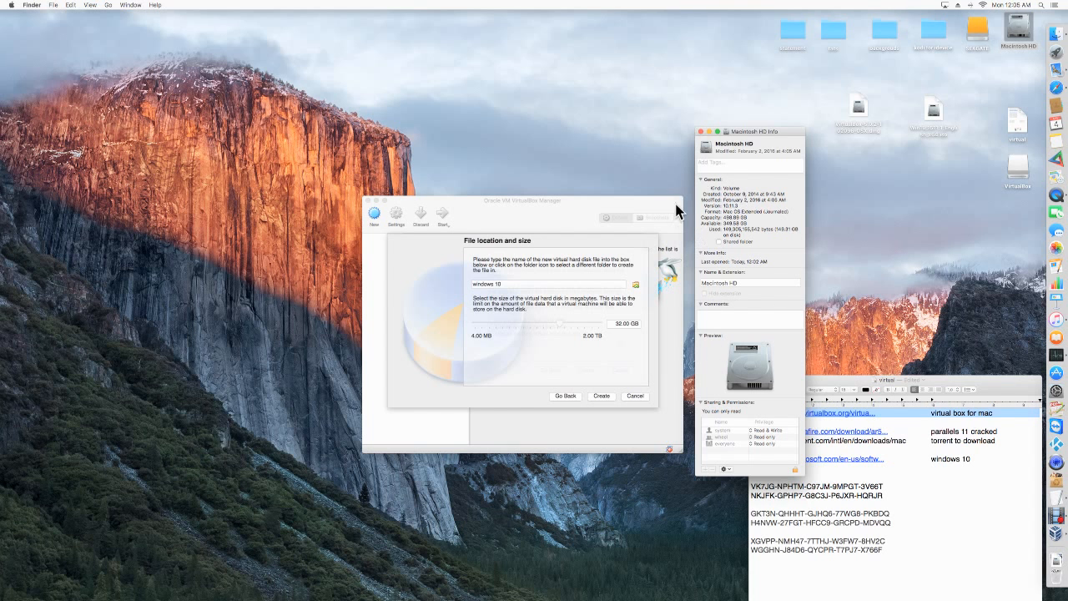
Close the Macintosh HD info, set the virtual hard disk size to 50.00 GB, and create the disk.
click(700, 132)
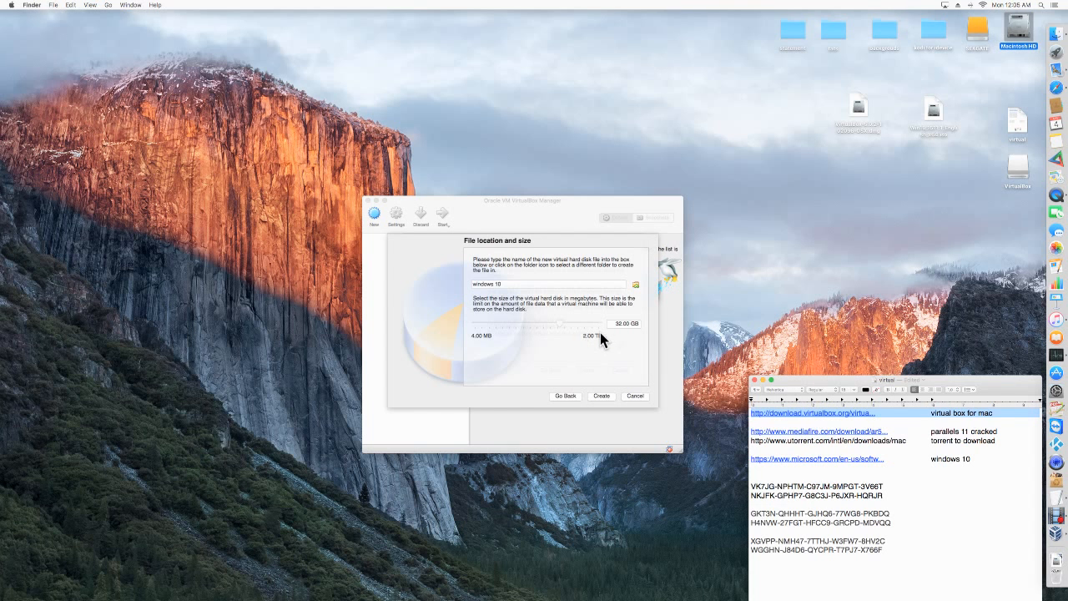
click(562, 325)
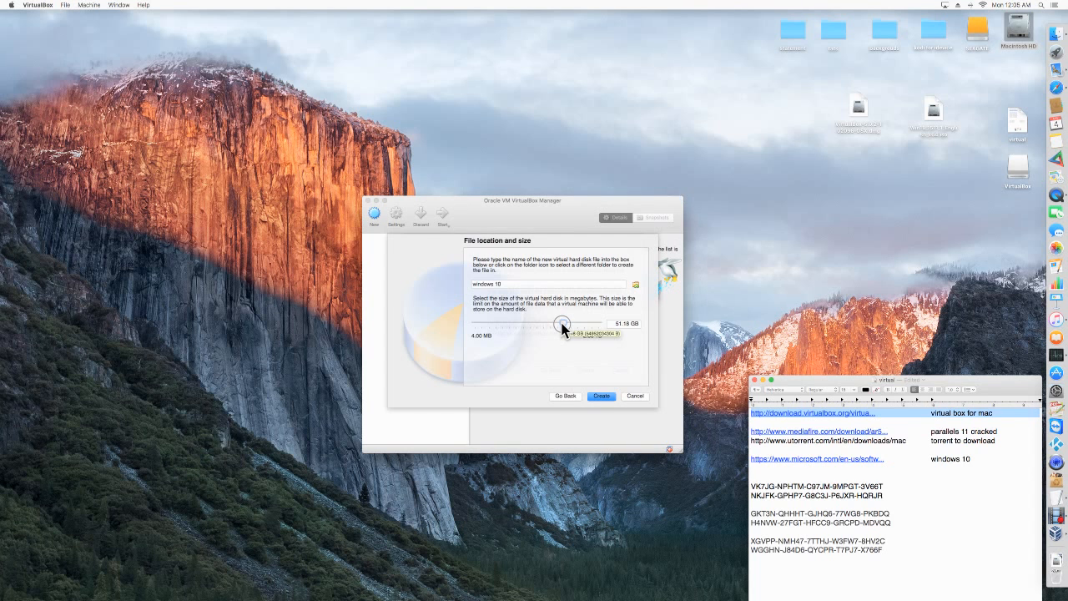
drag(560, 326, 562, 325)
click(622, 323)
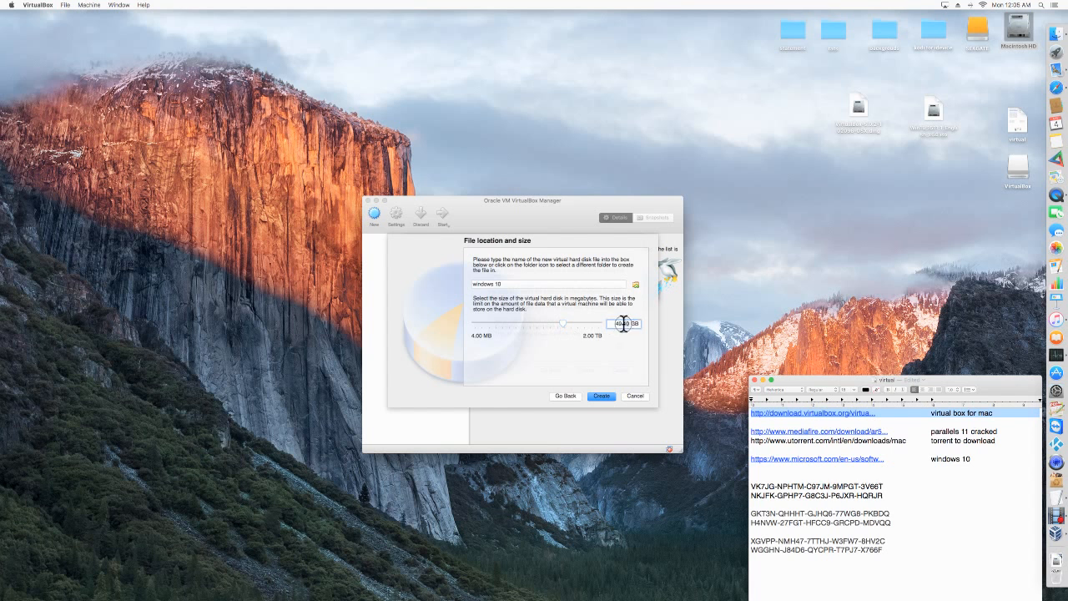
drag(615, 324, 630, 325)
text(50)
text(00)
click(601, 396)
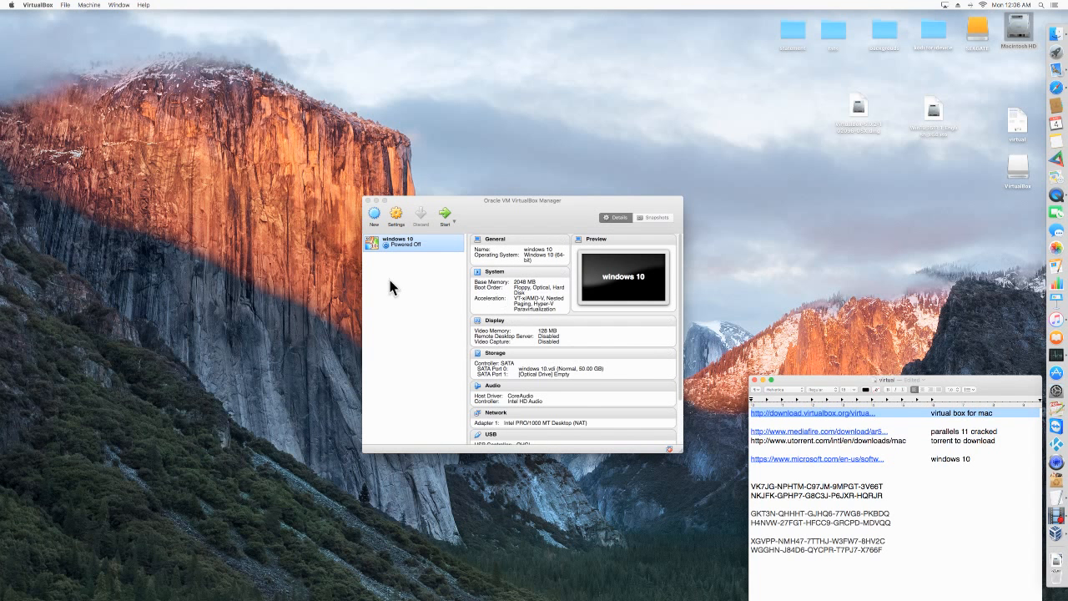
Open the settings of the windows 10 machine and move the VirtualBox installer and Windows 10 ISO apart on the desktop.
scroll(546, 350, down, 3)
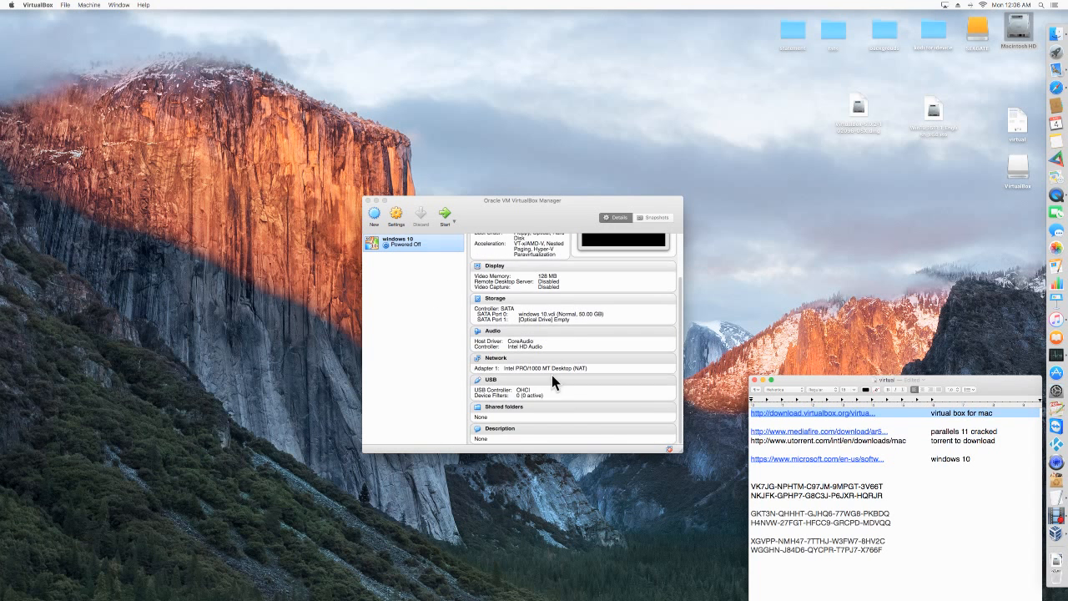
scroll(558, 353, up, 3)
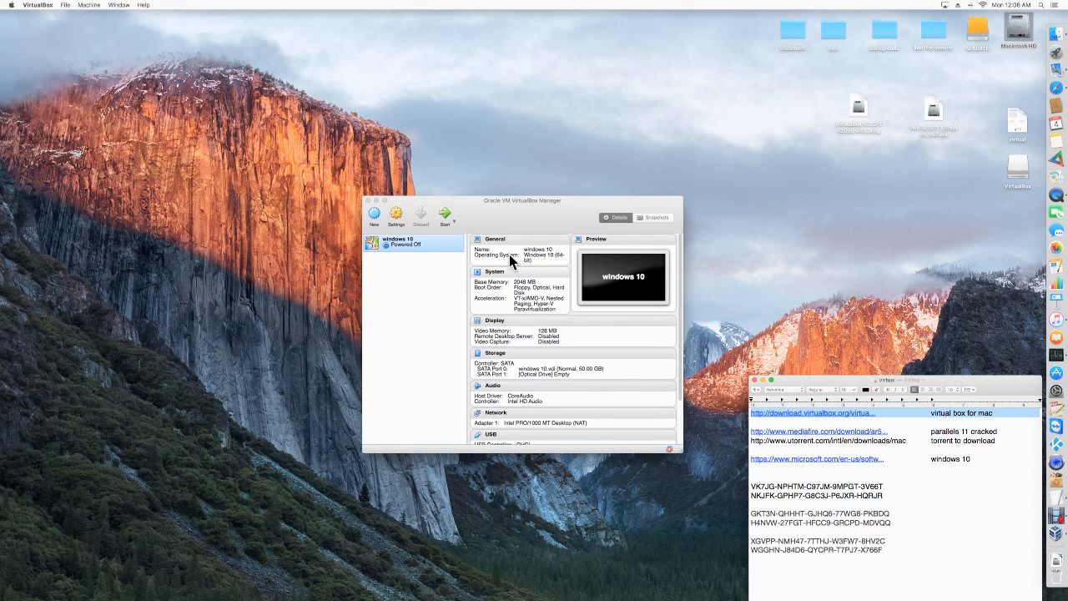
click(398, 215)
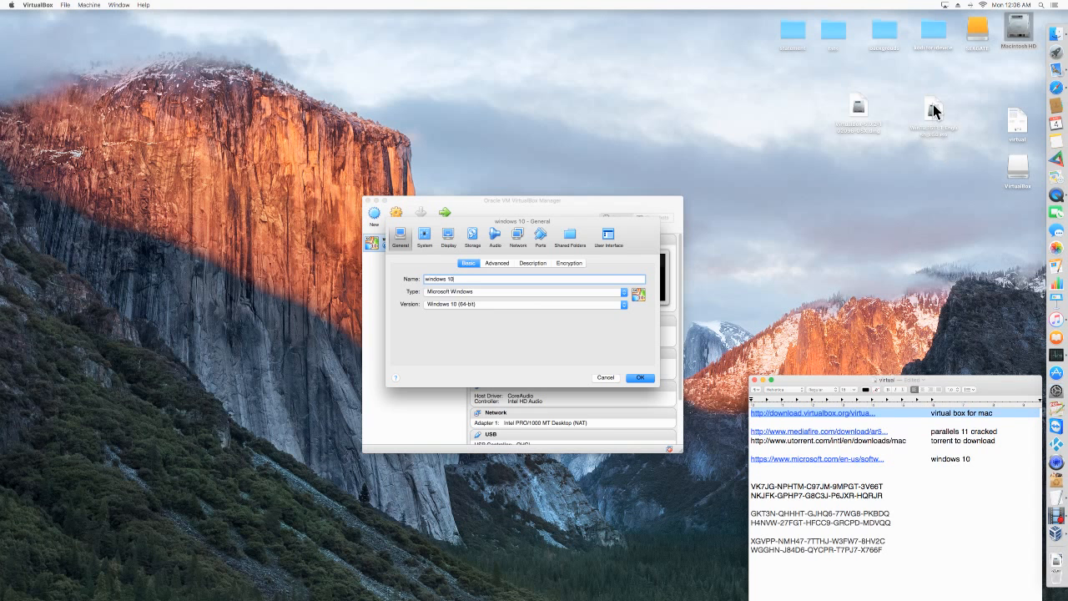
drag(859, 109, 734, 46)
drag(941, 115, 832, 164)
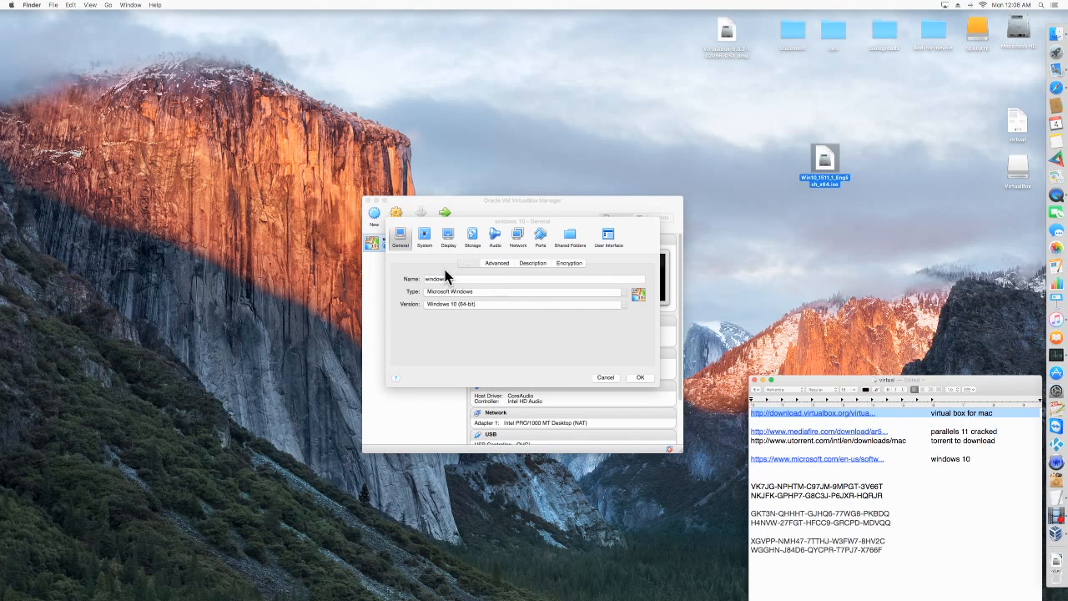
Set the virtual machine's processor count to 3, check its acceleration options, and save the system settings.
click(426, 240)
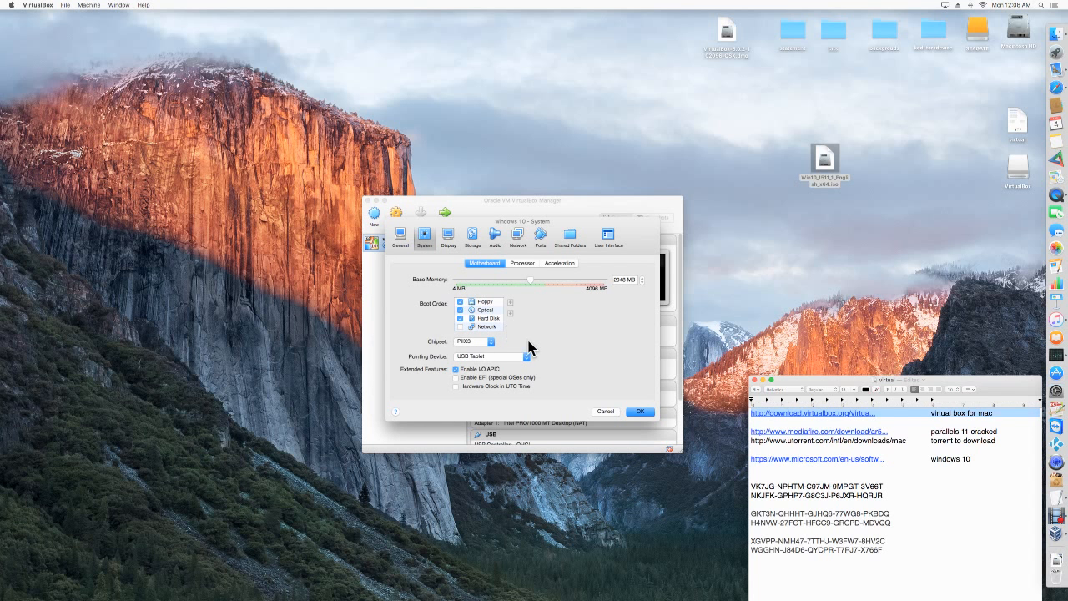
click(524, 264)
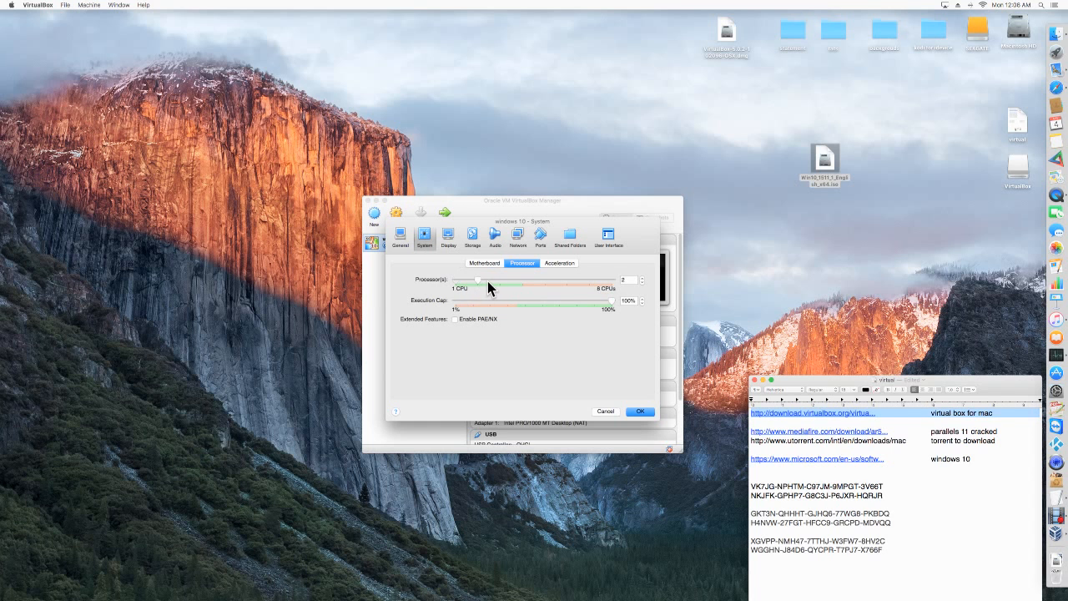
drag(494, 285, 501, 293)
click(559, 265)
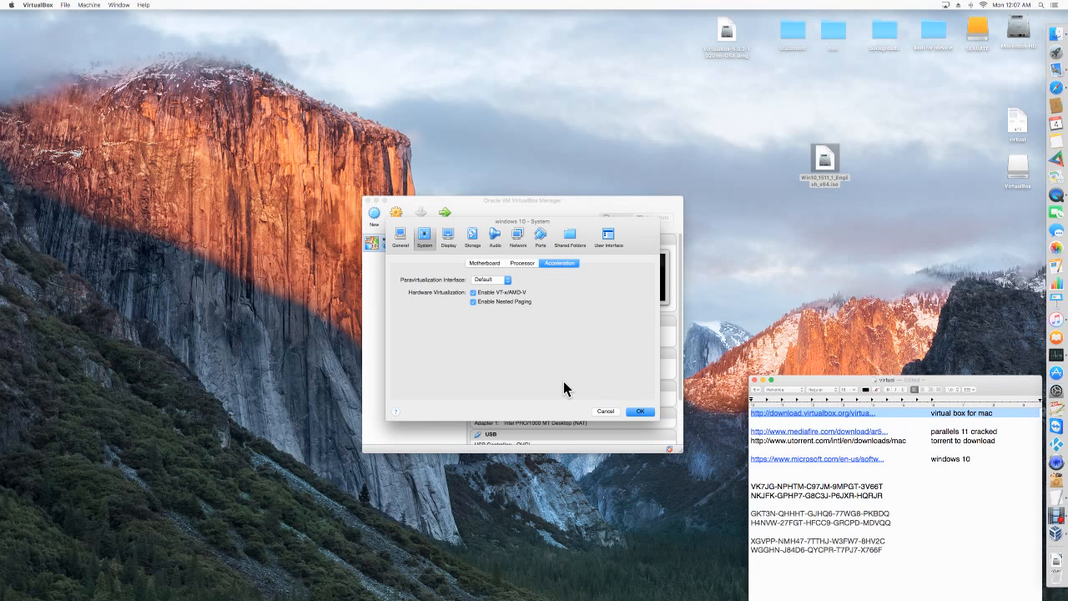
click(640, 411)
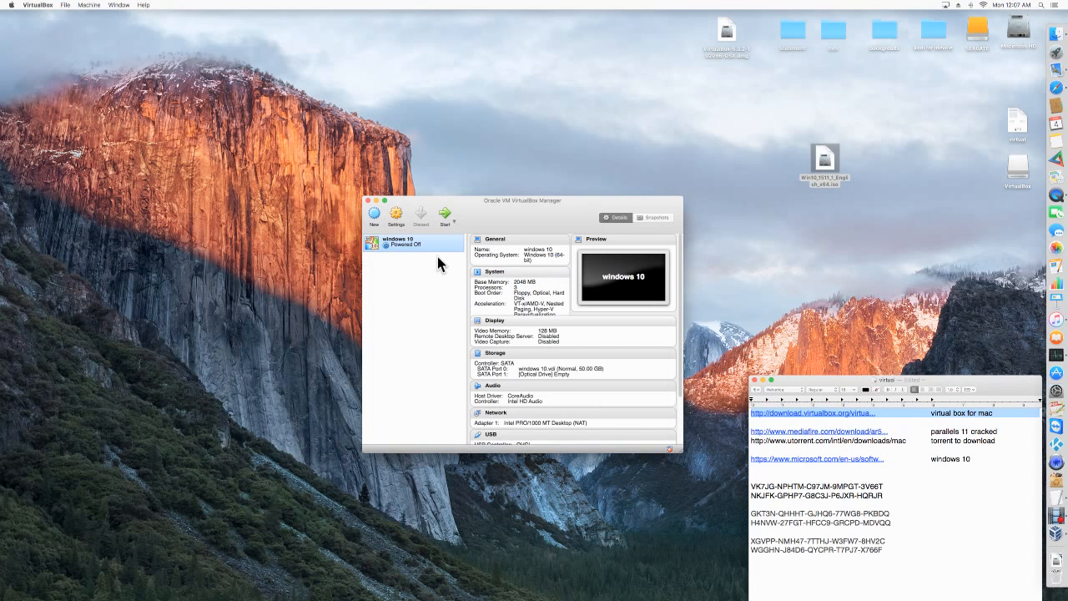
Enable 2D Video Acceleration in the machine's display settings and check the Remote Display and Video Capture options.
click(396, 216)
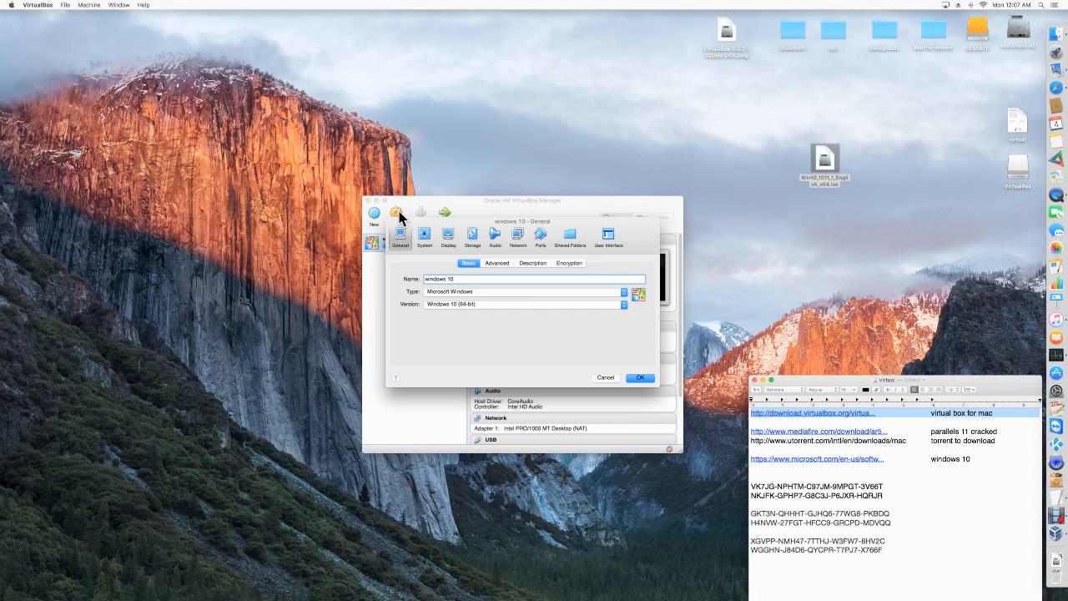
click(449, 239)
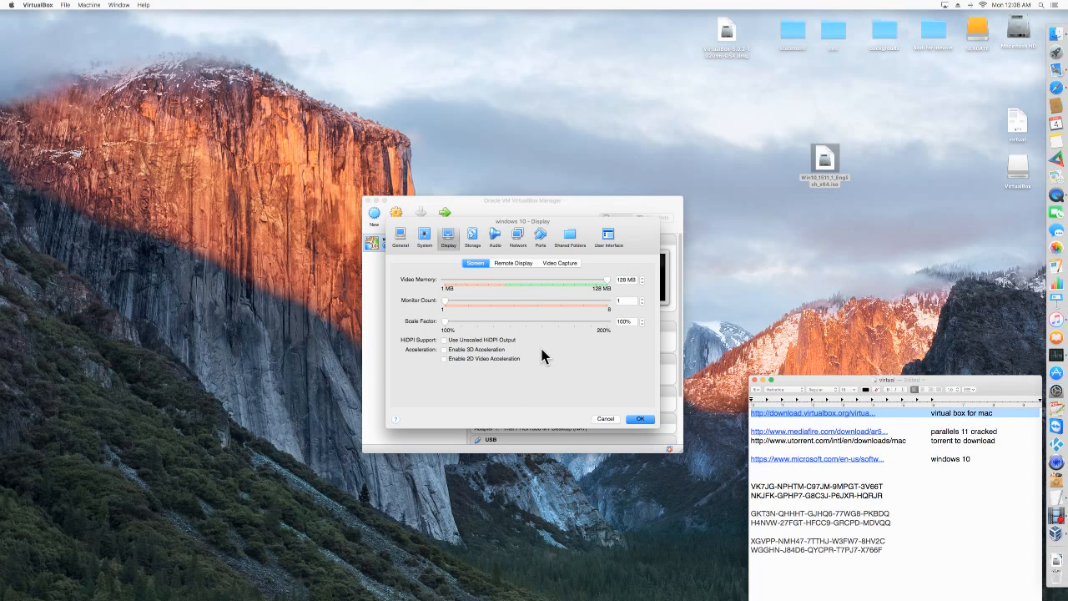
click(444, 360)
click(515, 263)
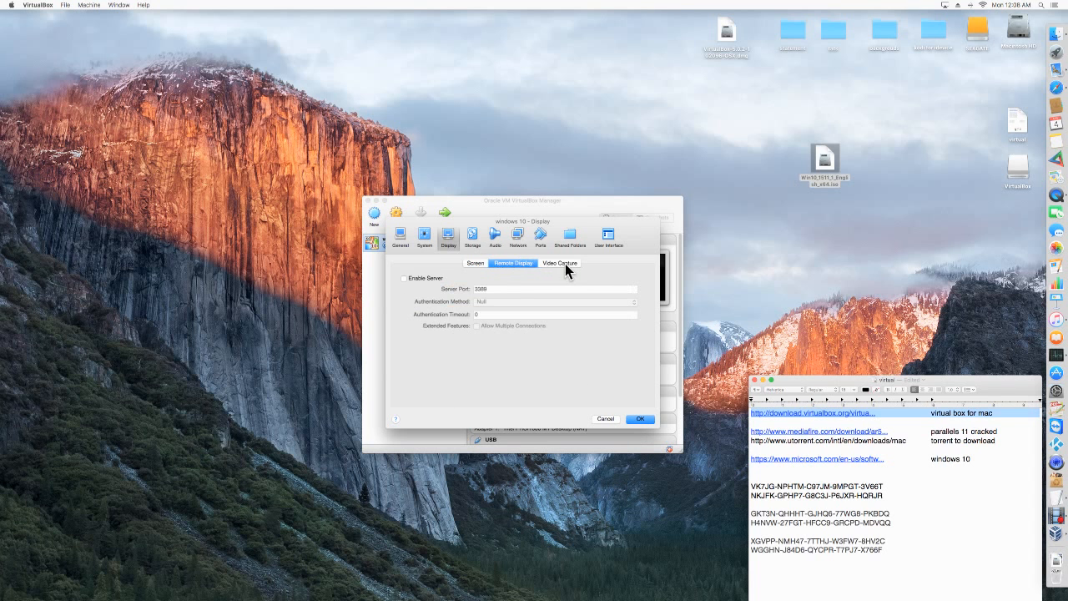
click(561, 264)
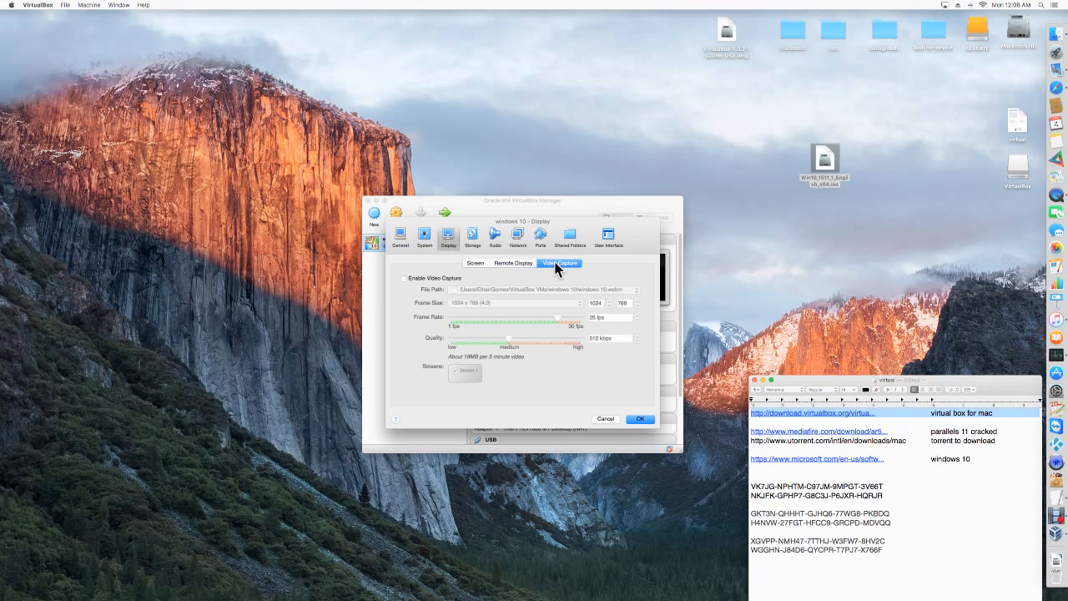
Select the empty optical drive in the machine's storage settings and start choosing a virtual optical disk file for it.
click(473, 237)
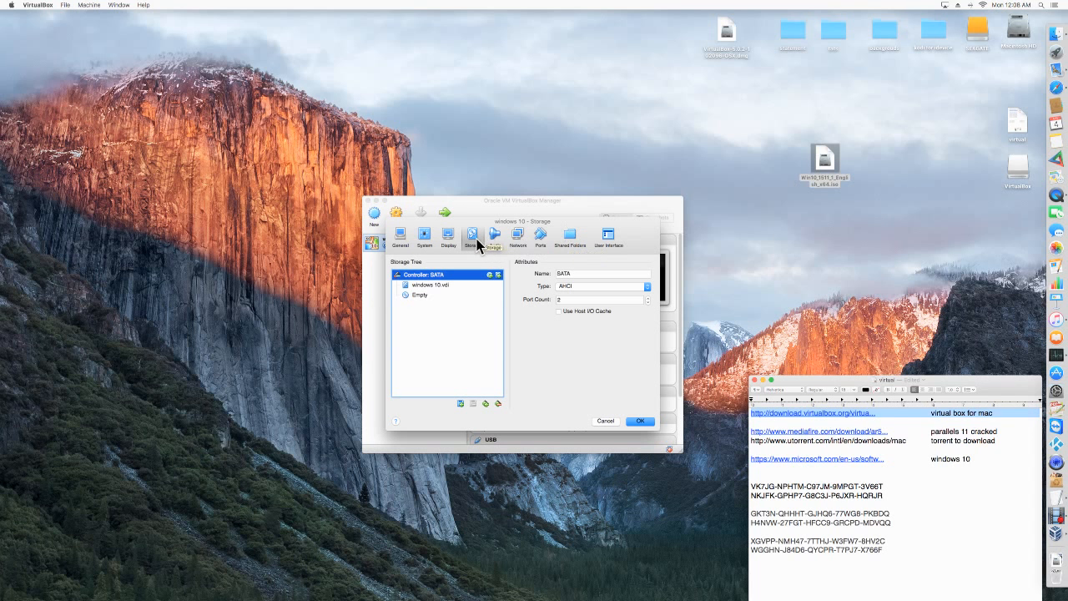
click(420, 299)
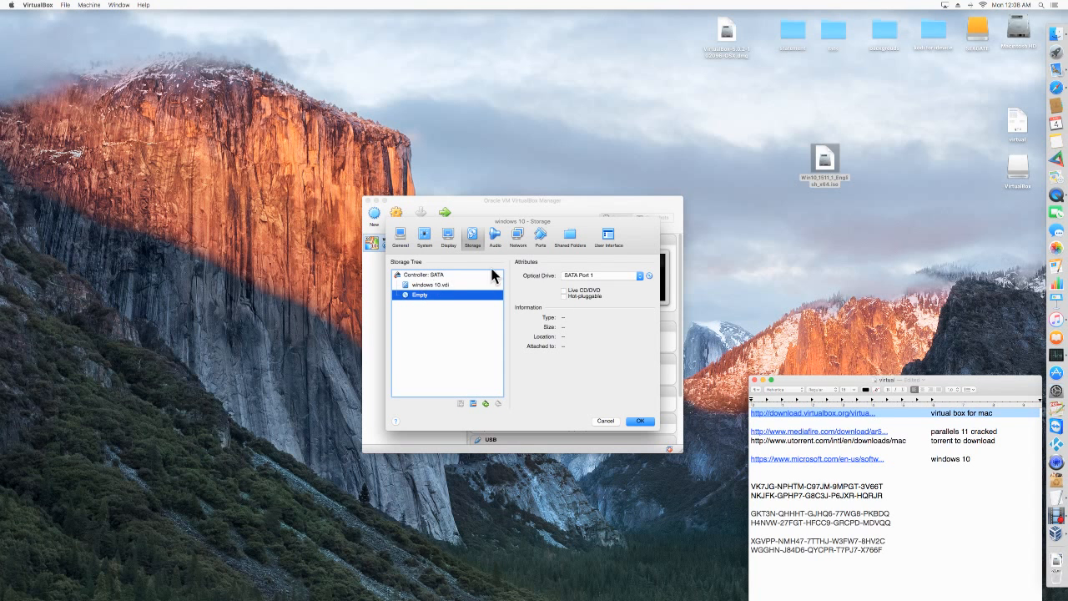
click(564, 291)
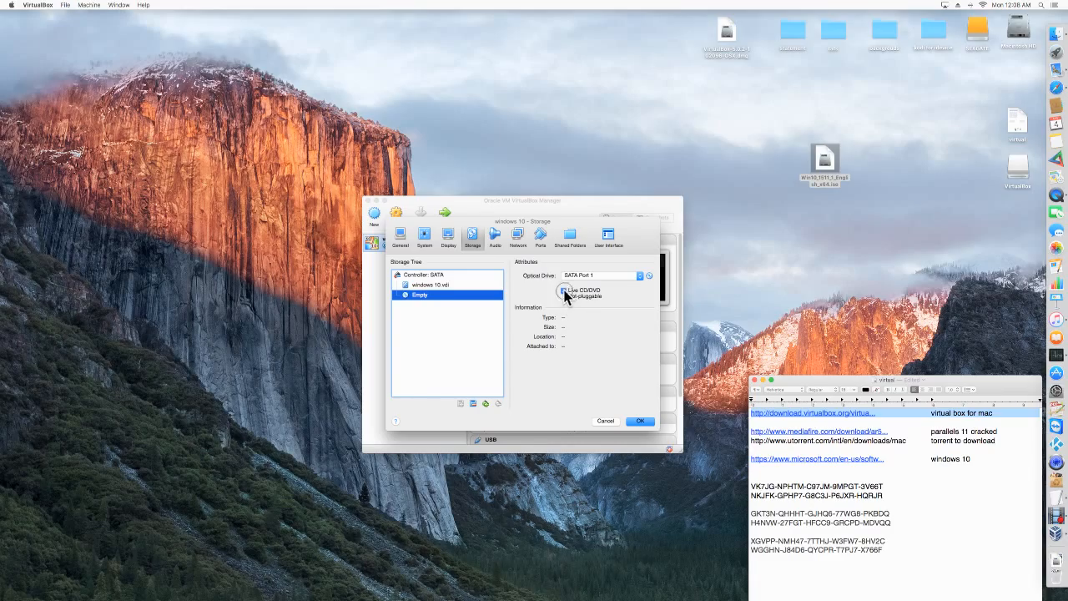
click(650, 276)
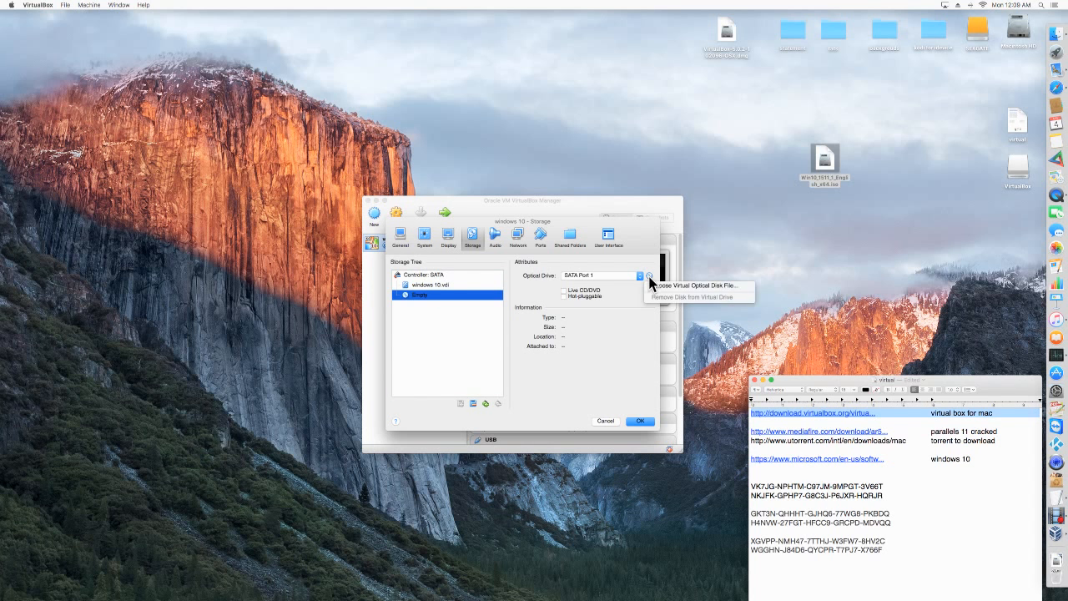
click(650, 281)
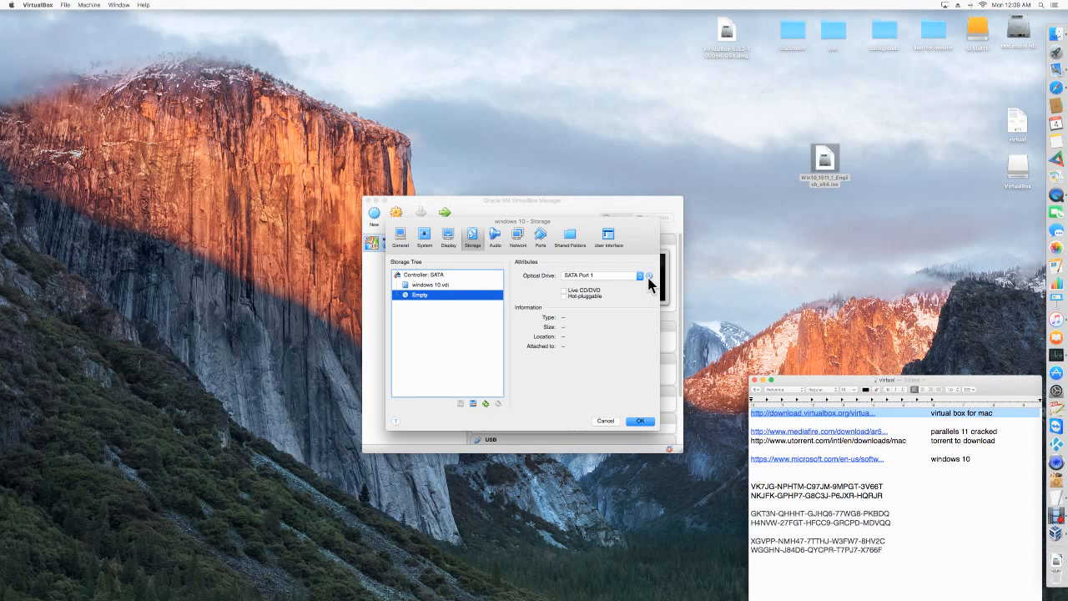
click(651, 279)
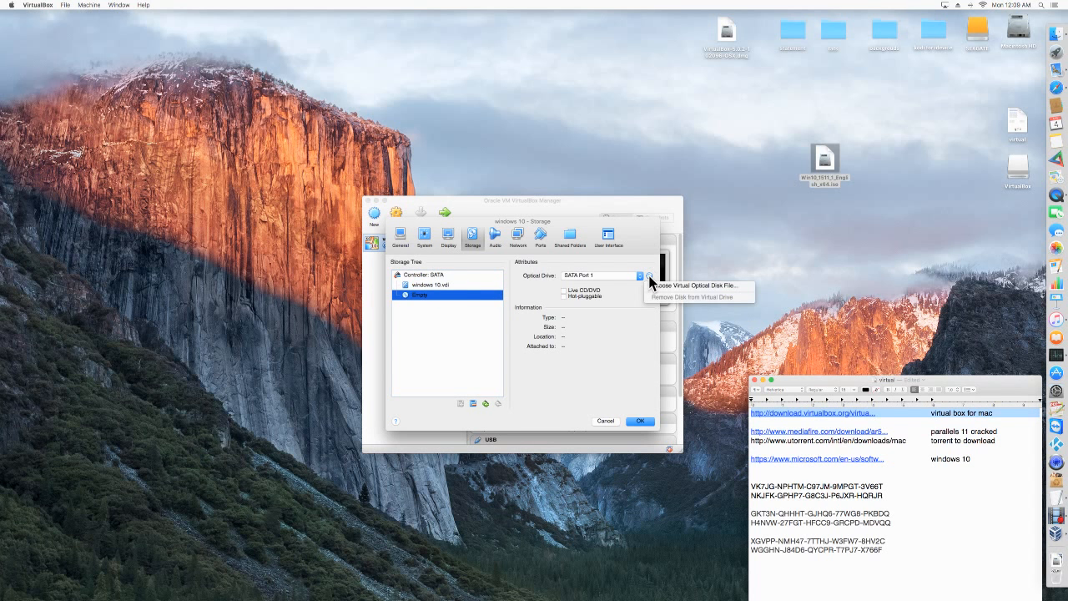
click(427, 296)
click(650, 276)
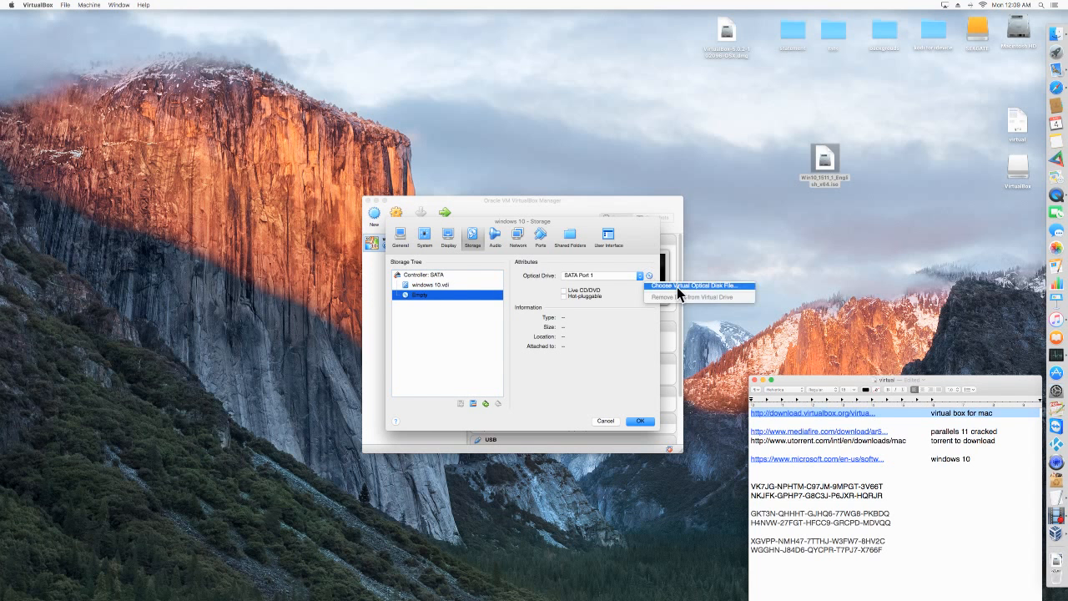
click(721, 287)
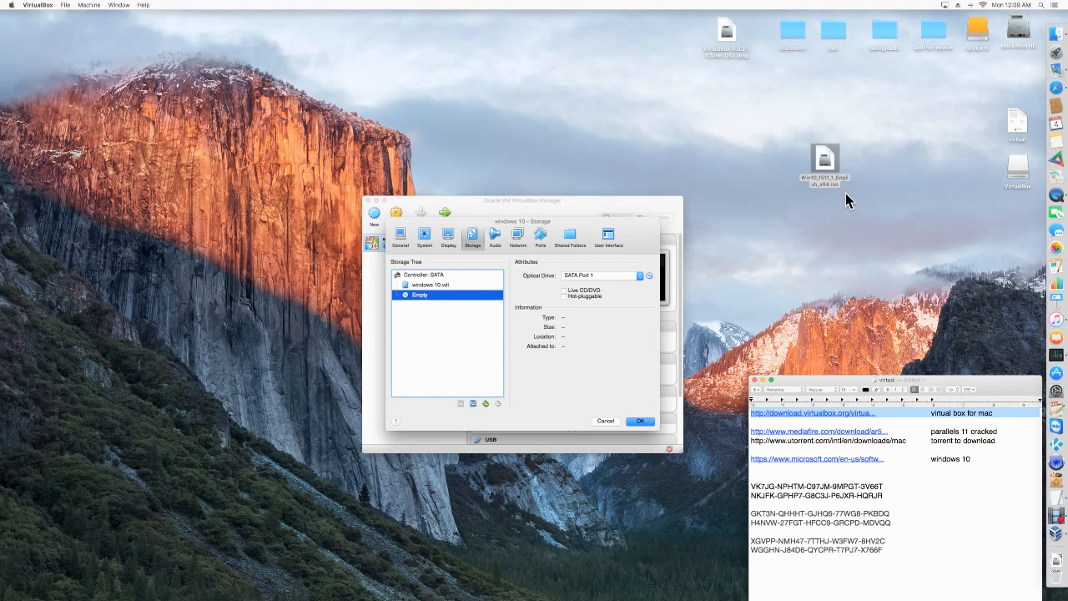
Load Win10_1511_1_English_x64.iso from the Desktop into the optical drive and save the storage settings.
click(824, 164)
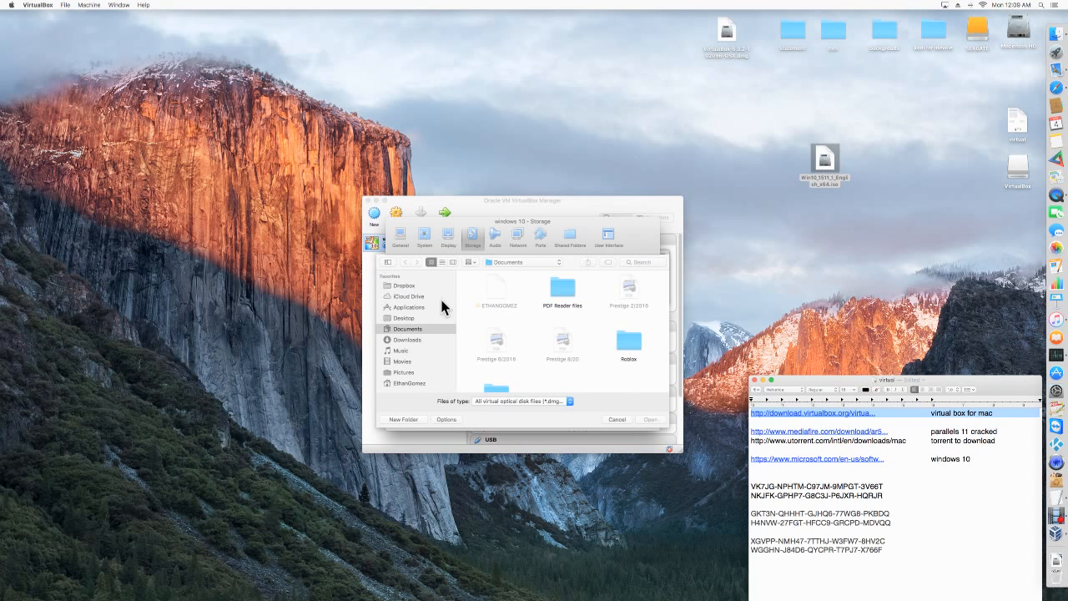
click(405, 318)
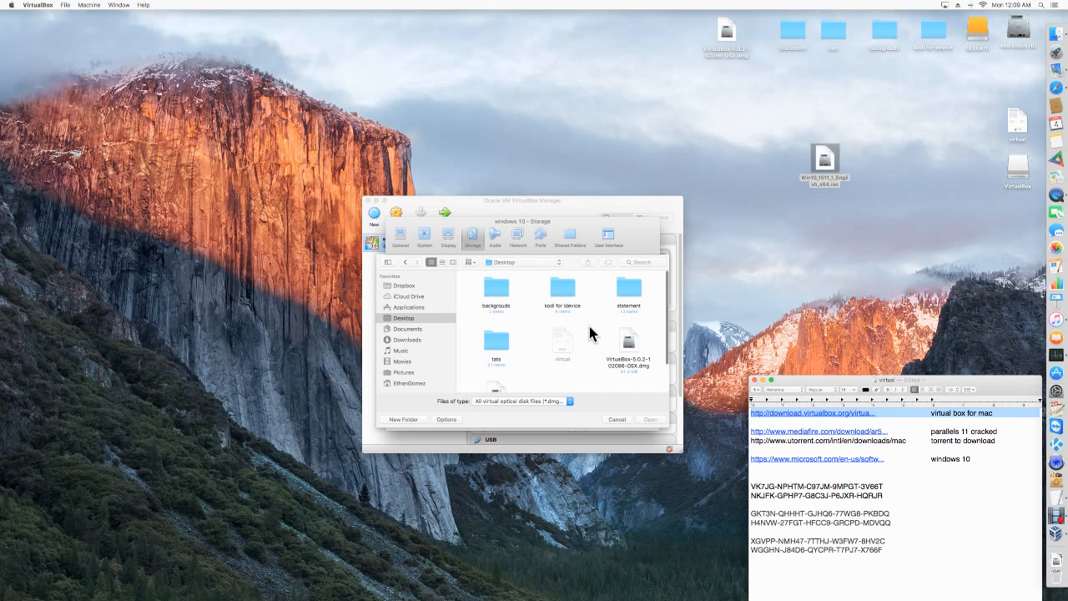
scroll(599, 341, down, 1)
click(496, 364)
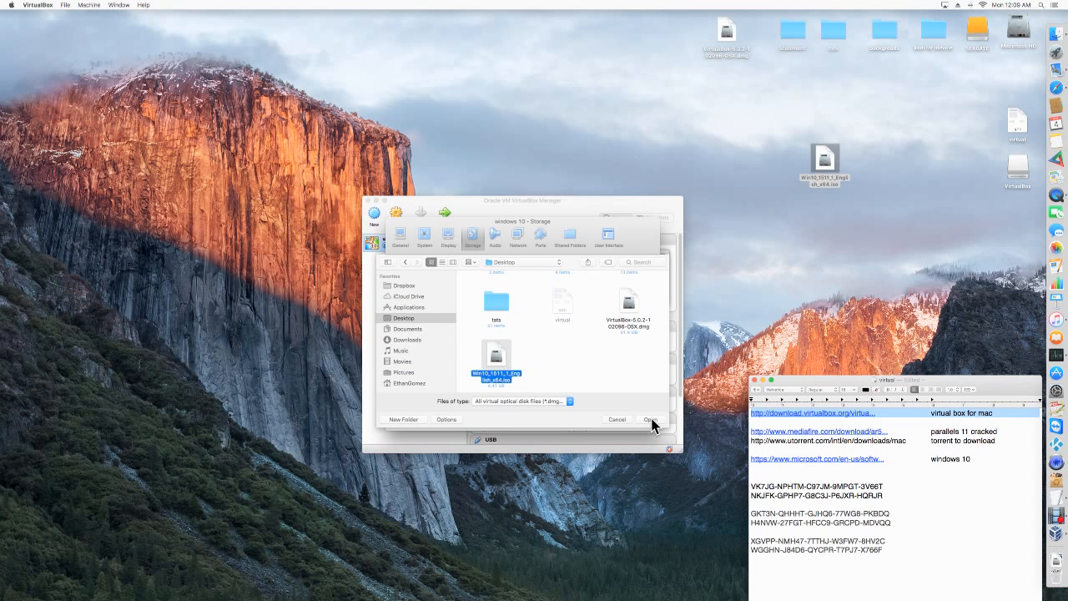
click(651, 420)
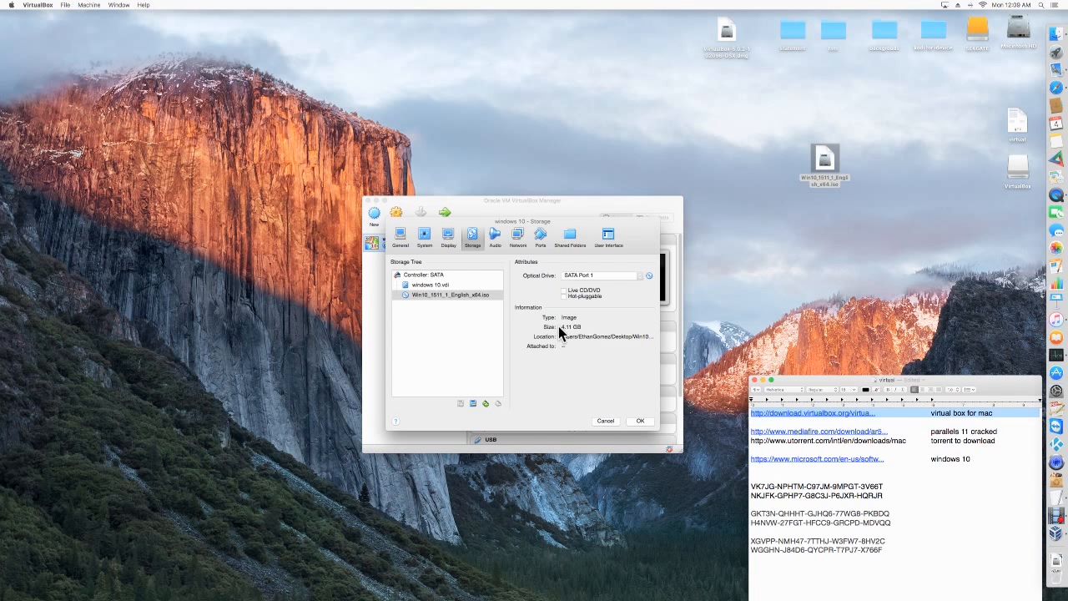
click(640, 420)
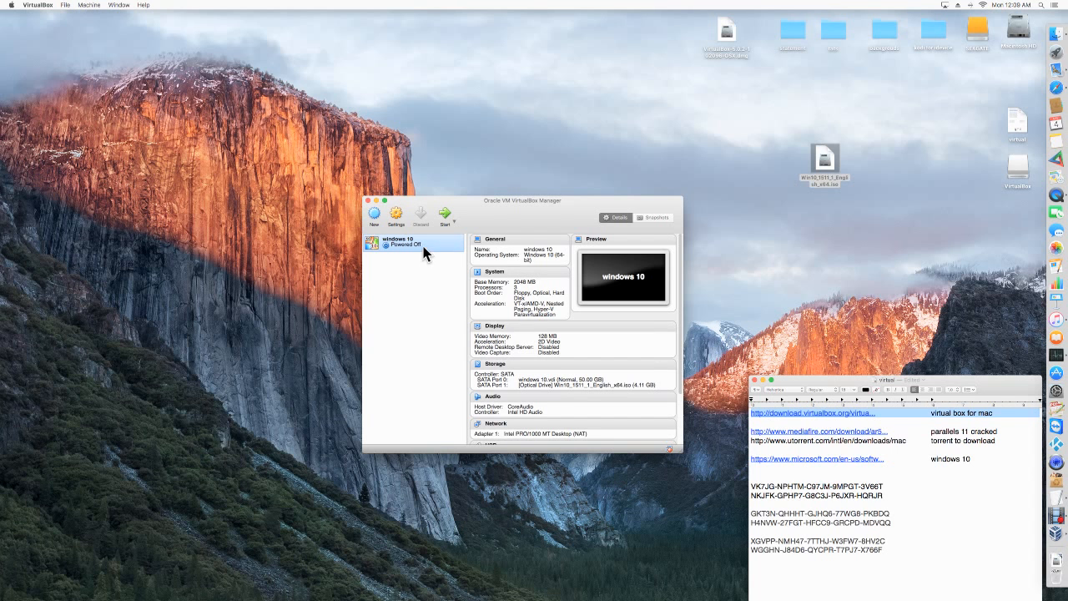
Start the windows 10 machine, accept the English (United States) language and US keyboard defaults, and begin the Windows installation.
click(445, 213)
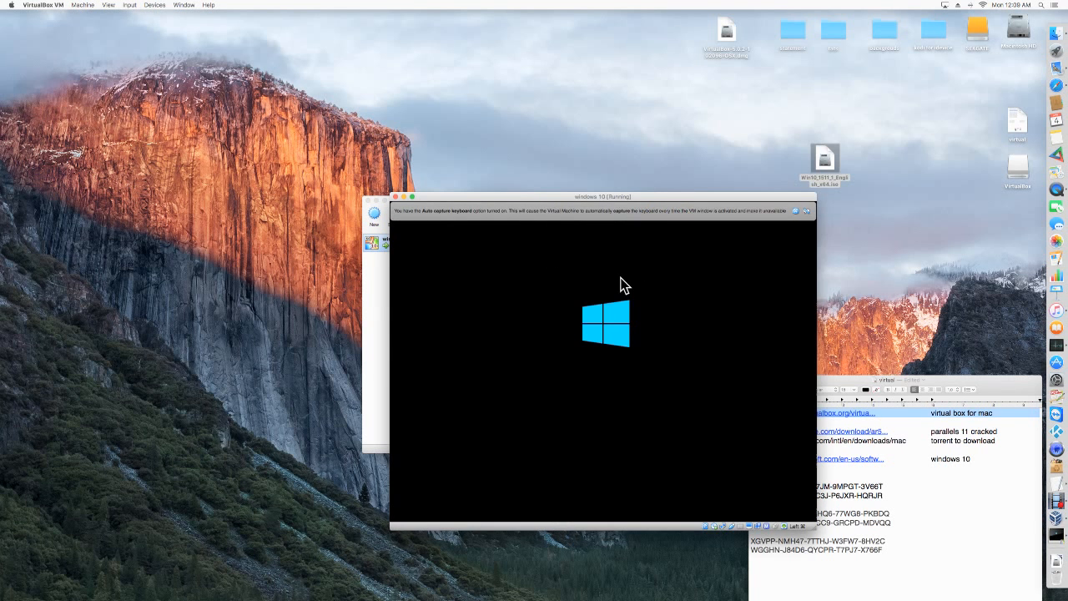
drag(558, 200, 473, 108)
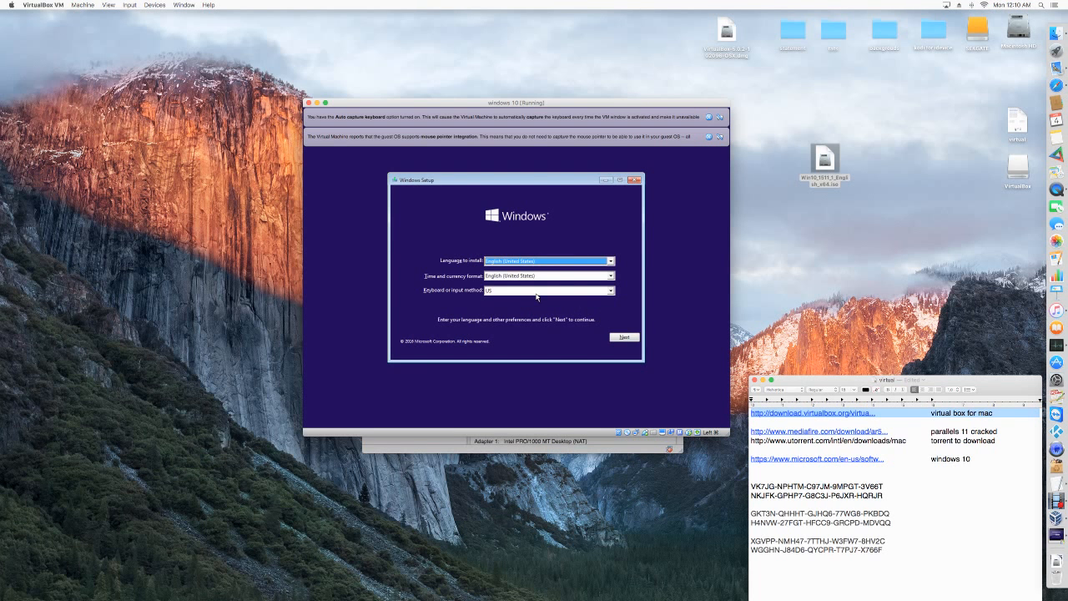
click(625, 338)
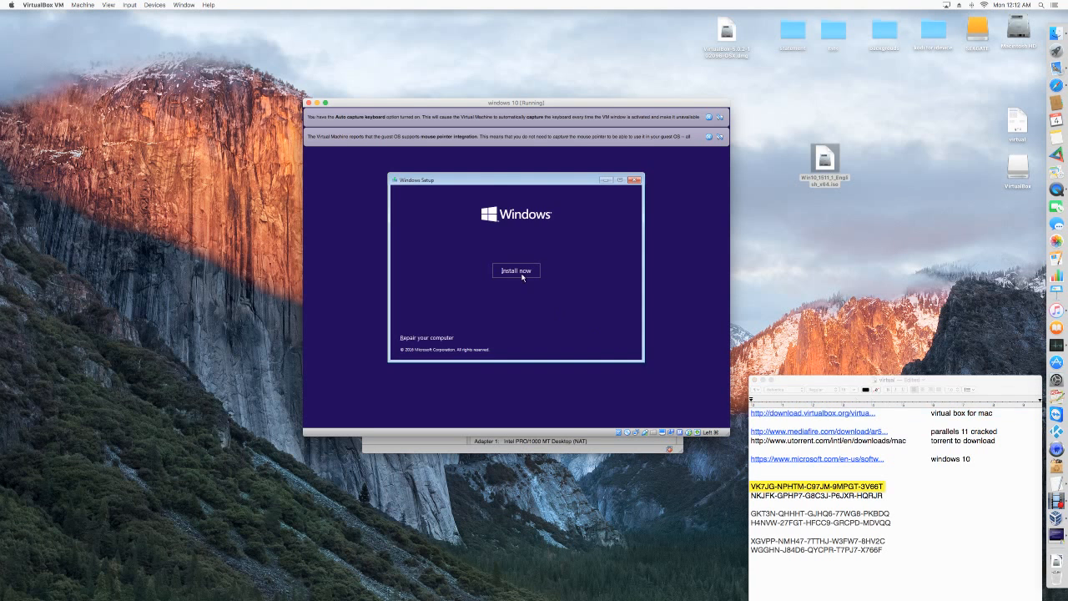
click(519, 273)
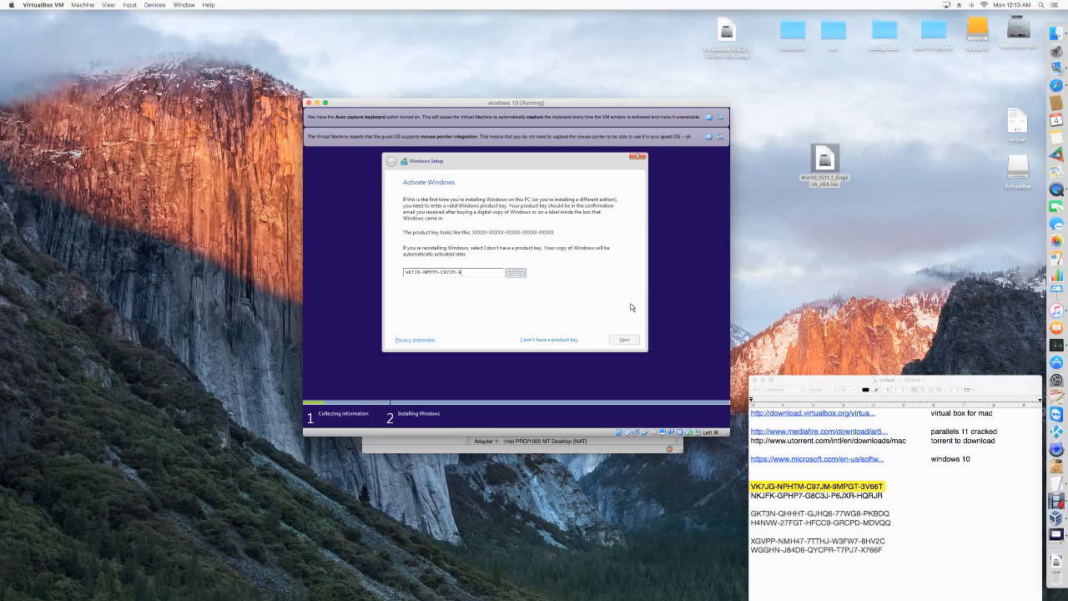
Finish entering the Windows product key on the activation page and continue to the license terms.
text(T-3V66T)
click(622, 339)
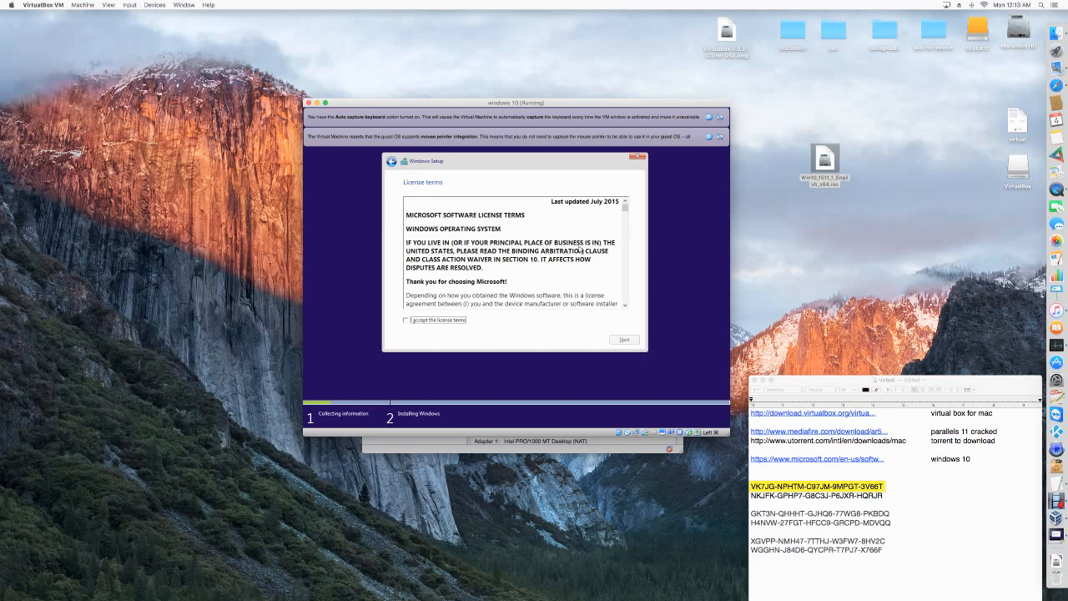
Accept the license terms and choose the Custom: Install Windows only (advanced) installation.
click(405, 321)
click(625, 339)
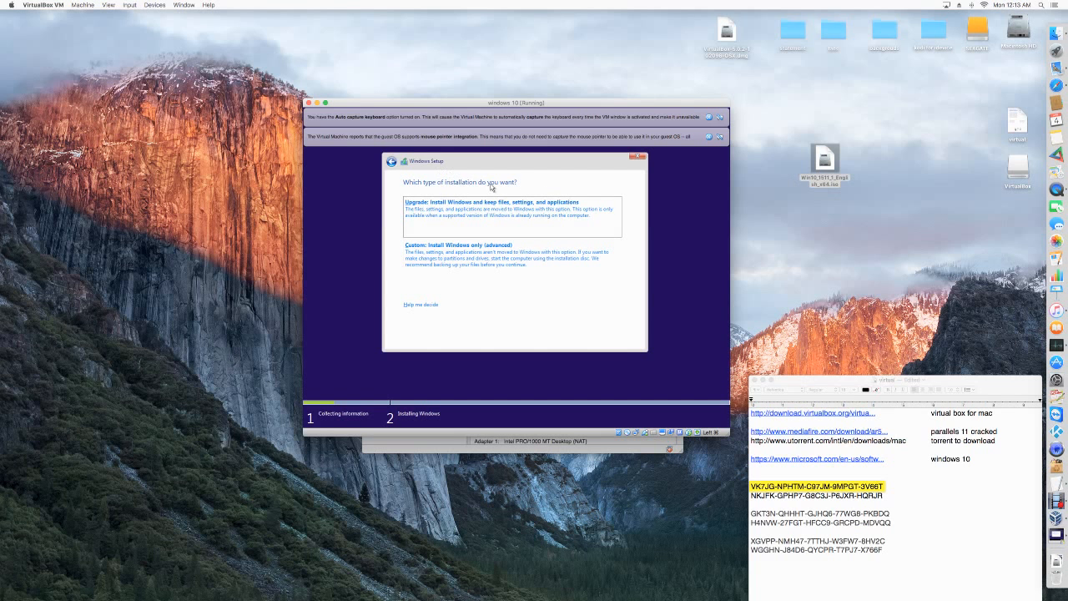
click(512, 262)
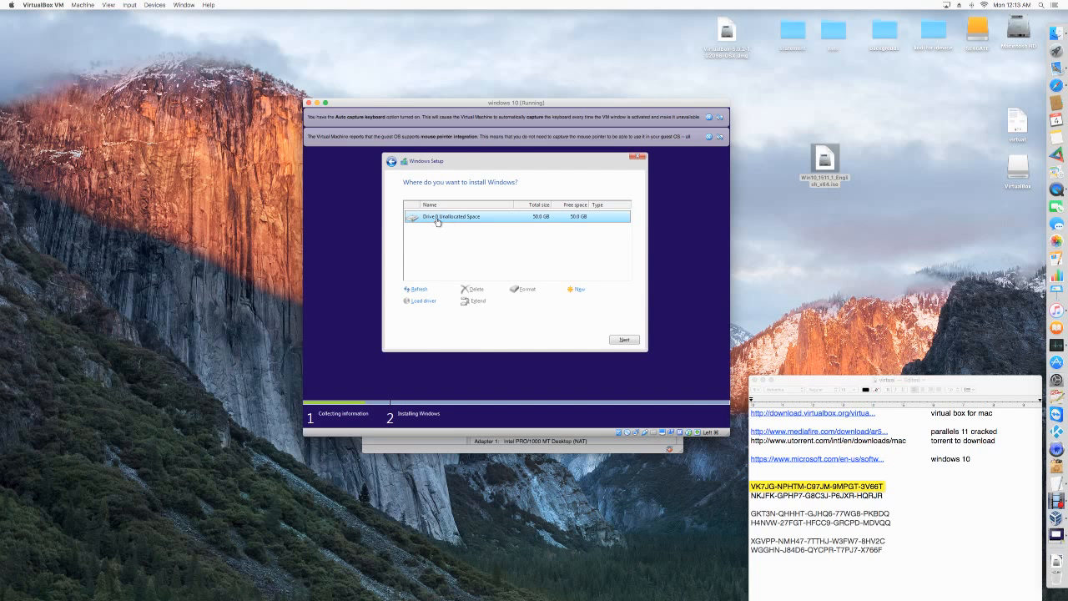
Start installing Windows on the unallocated space of Drive 0.
click(628, 340)
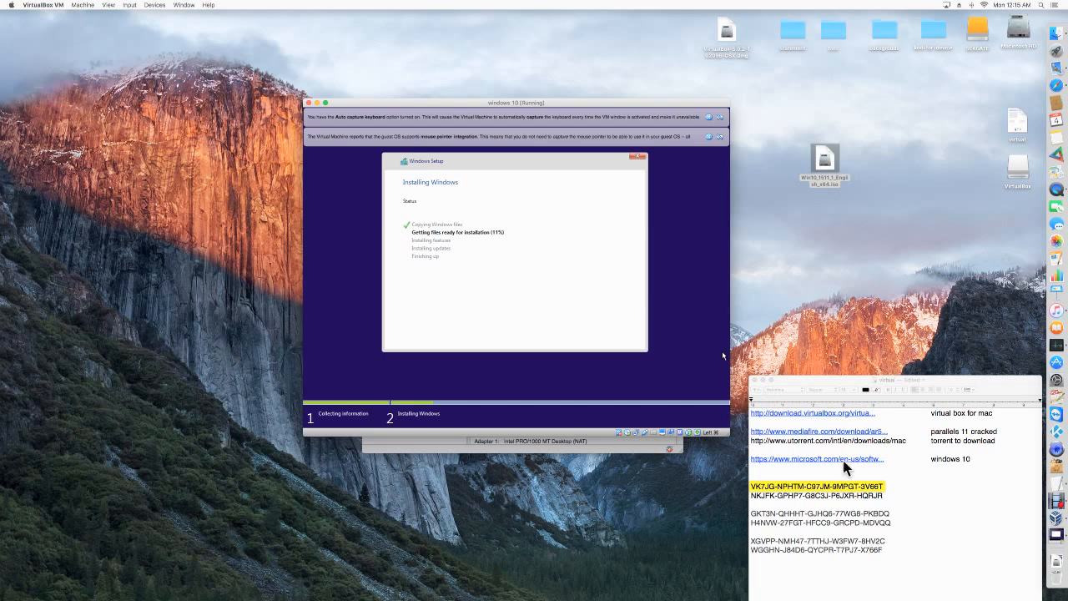
click(1056, 501)
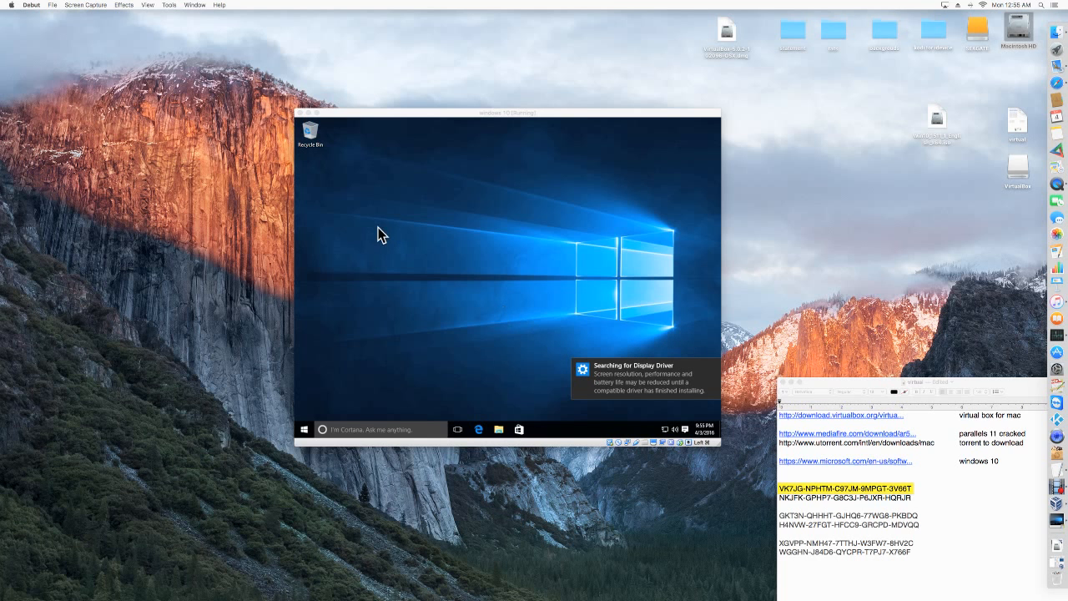
Reposition the virtual machine window on the Mac desktop and dismiss the OneDrive update and display driver notifications in Windows.
drag(521, 116, 563, 119)
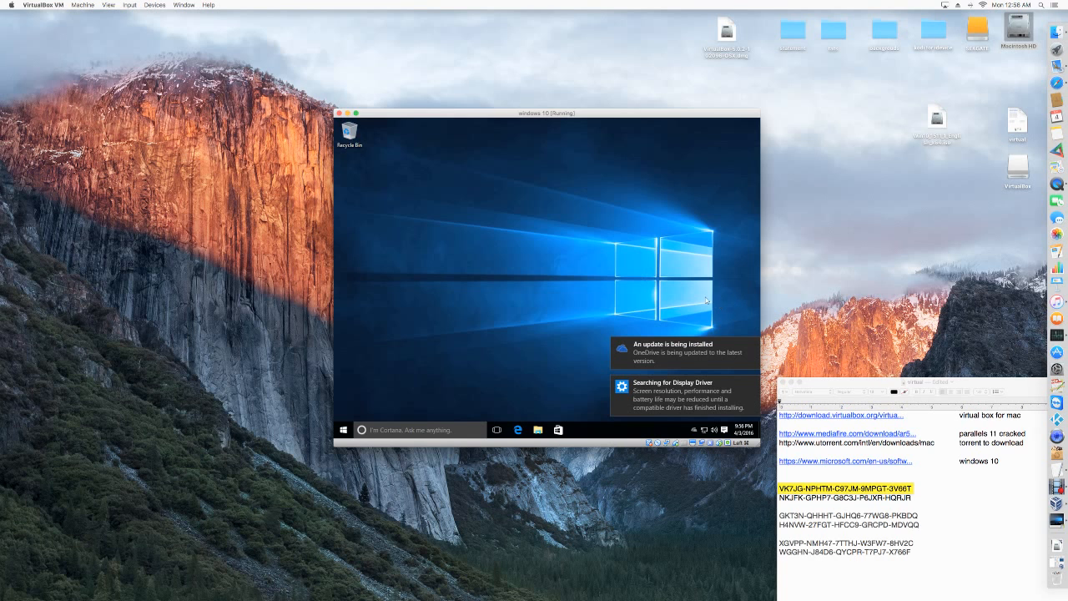
click(752, 345)
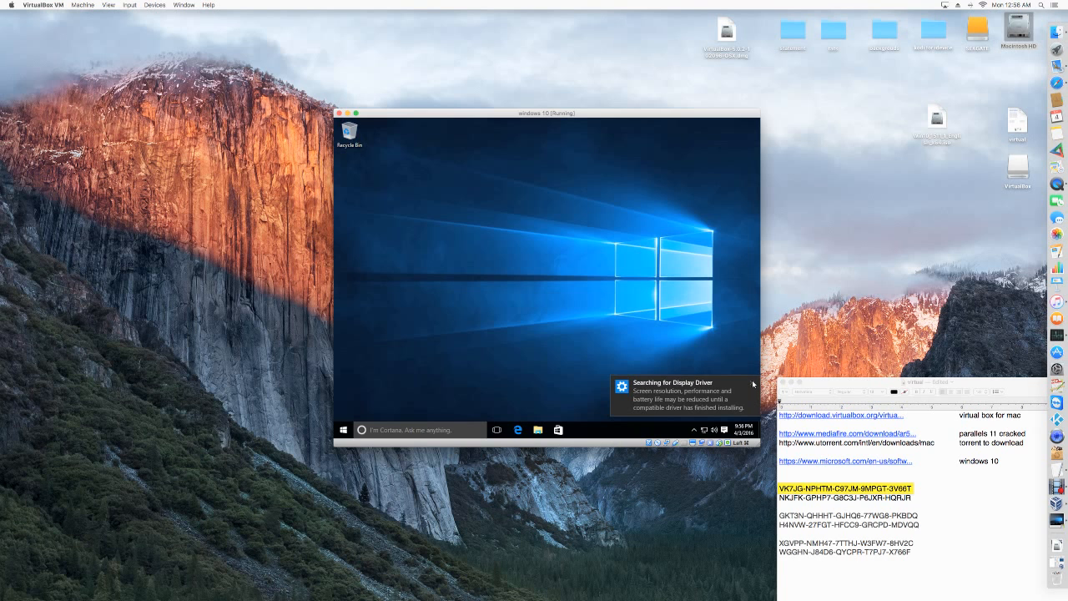
click(753, 384)
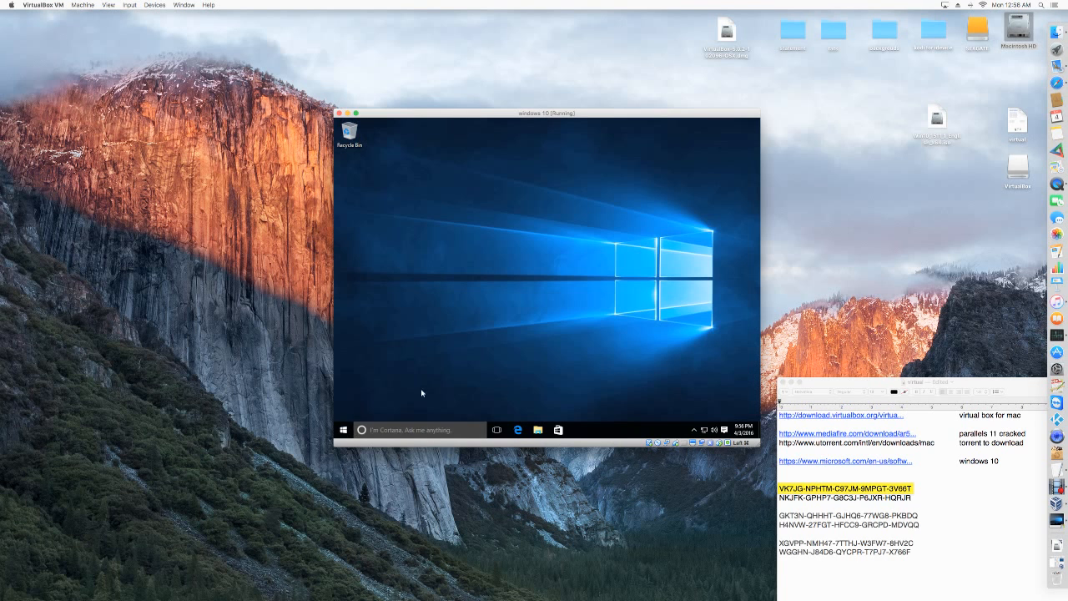
Open the Windows Start menu and switch the virtual machine to full screen and back to a window.
click(343, 429)
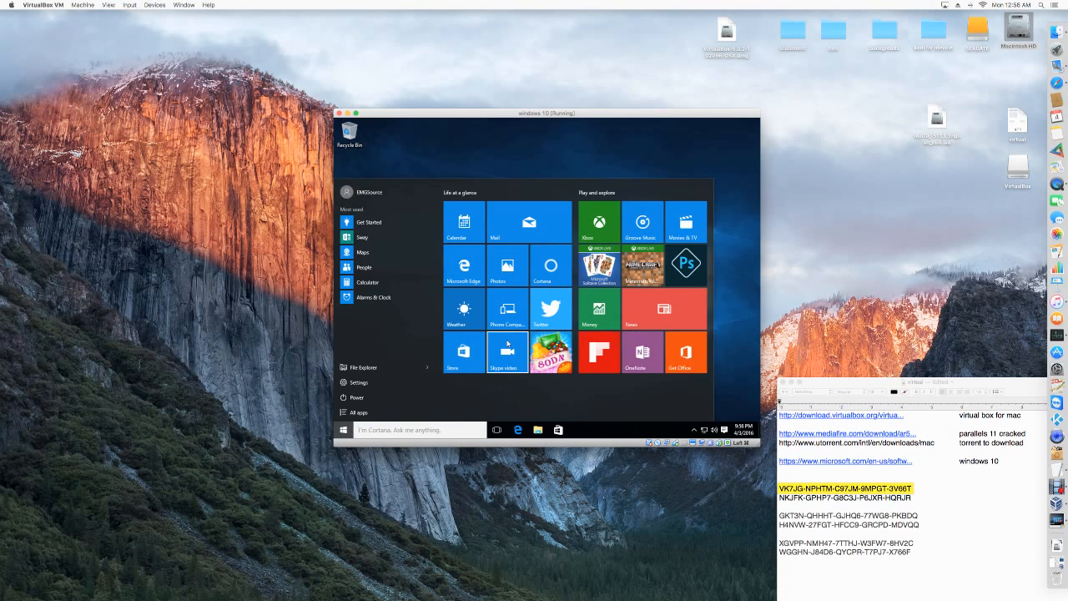
click(343, 430)
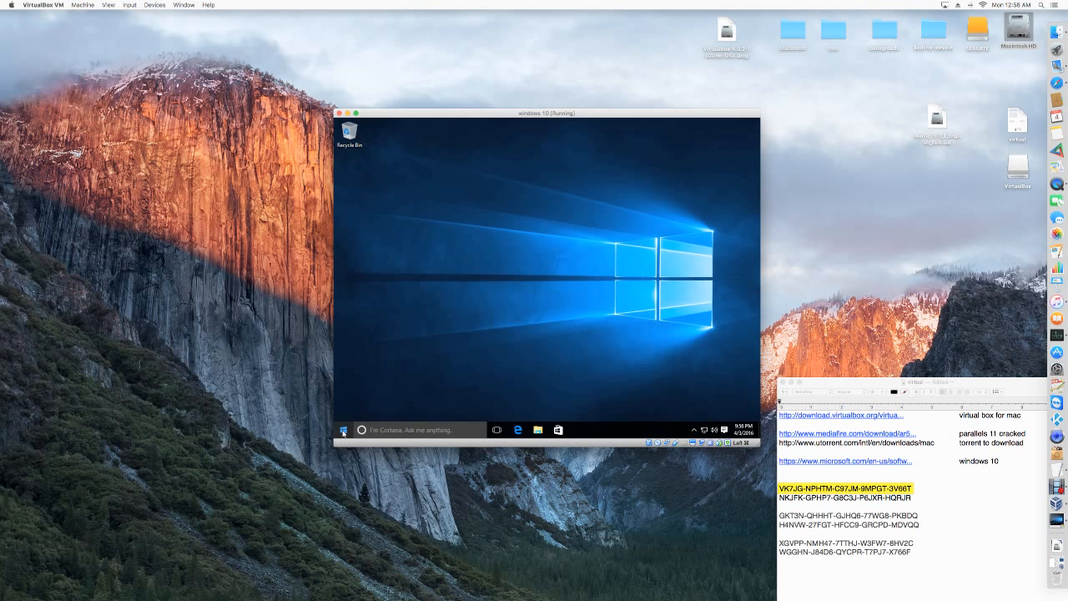
click(343, 431)
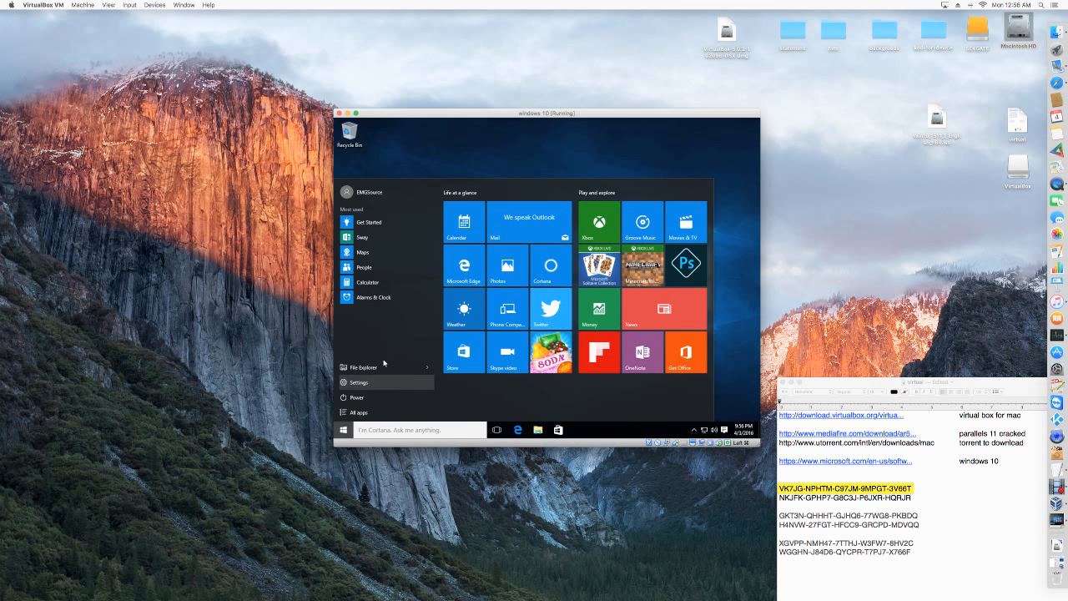
click(355, 114)
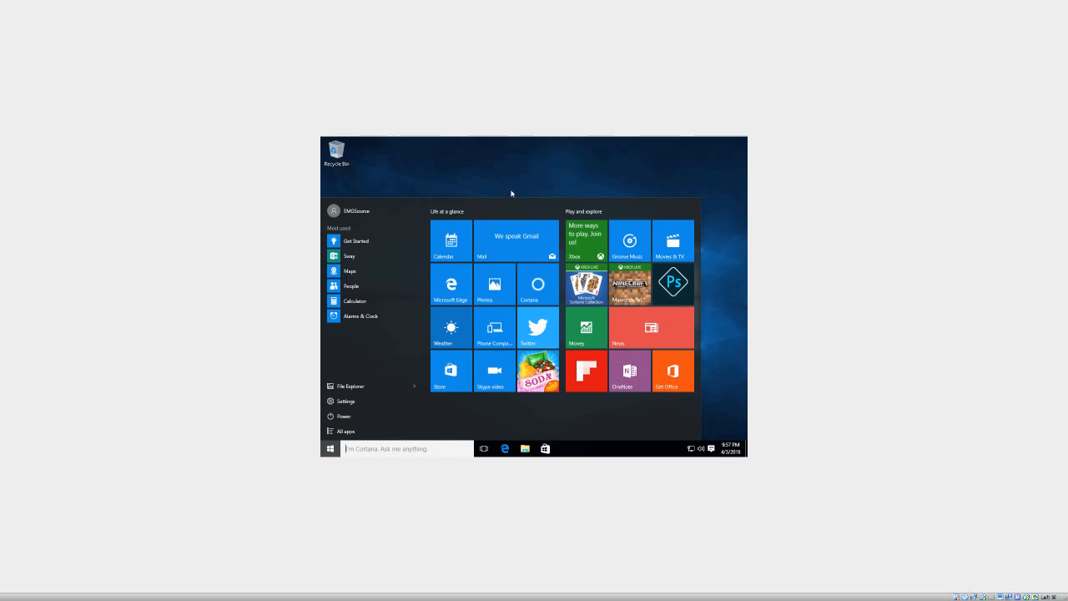
mouse_move(60, 5)
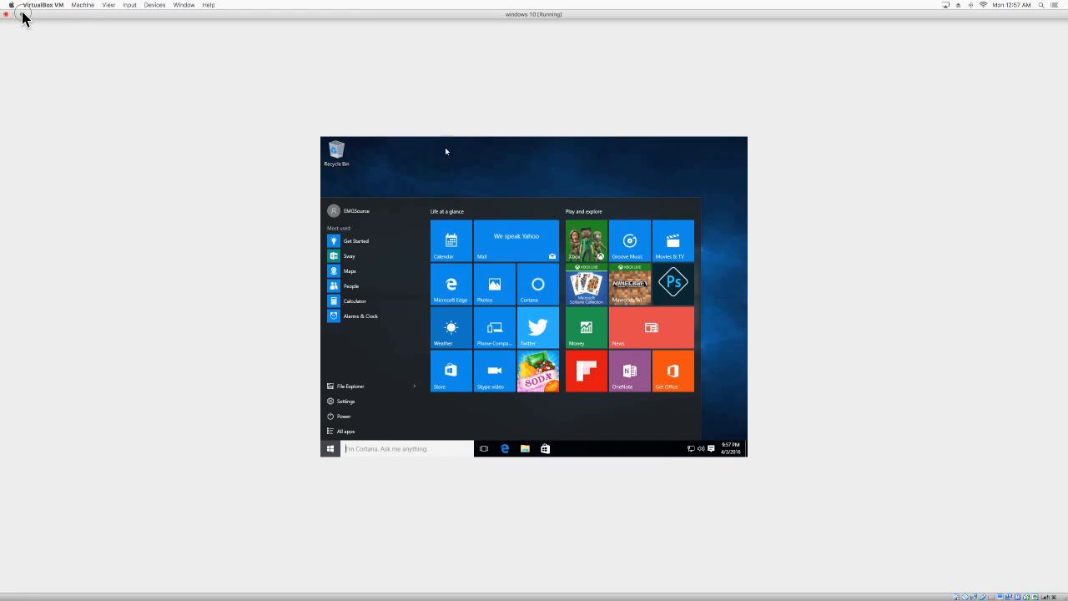
click(21, 14)
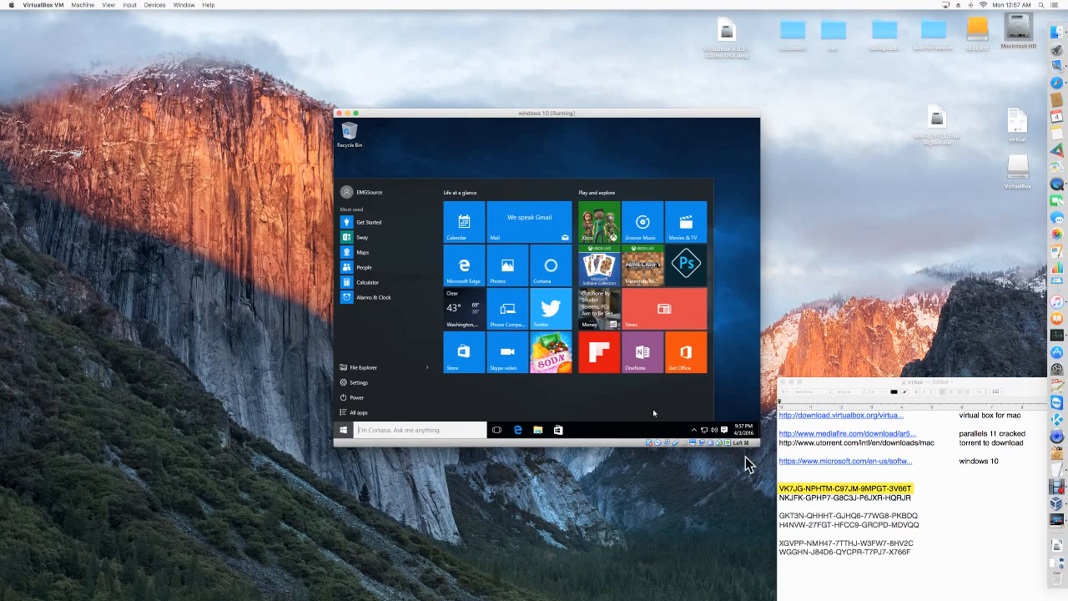
Enlarge the virtual machine window slightly, move it closer to the notes document, and close the Start menu.
mouse_move(760, 447)
mouse_down()
mouse_move(866, 523)
mouse_move(737, 475)
mouse_move(863, 510)
mouse_move(960, 558)
mouse_move(759, 508)
mouse_move(961, 568)
mouse_move(732, 487)
mouse_move(732, 444)
mouse_move(767, 499)
mouse_move(763, 450)
mouse_up()
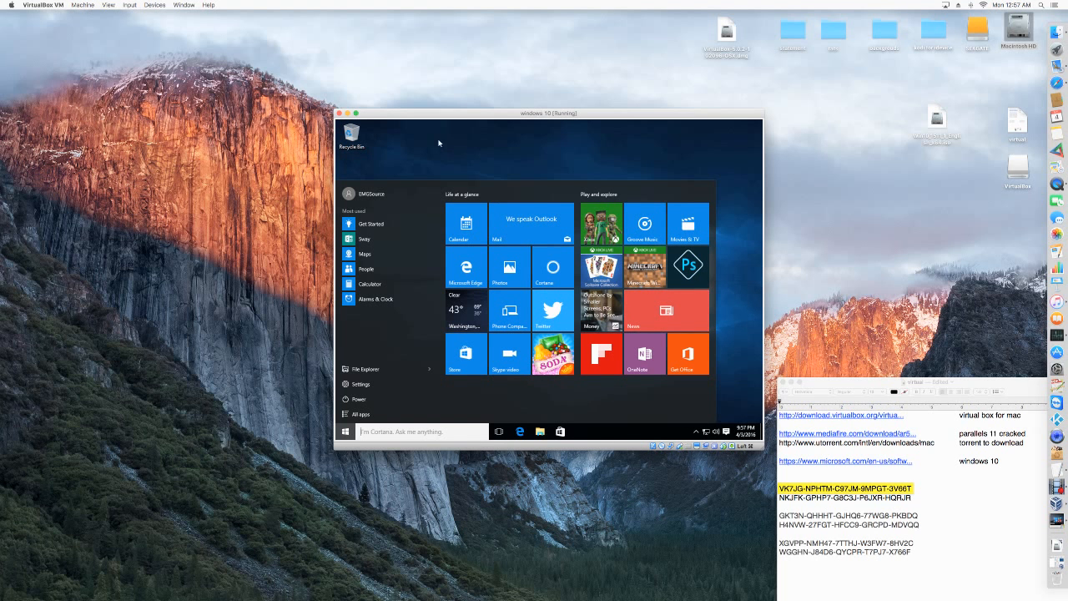
drag(460, 113, 540, 100)
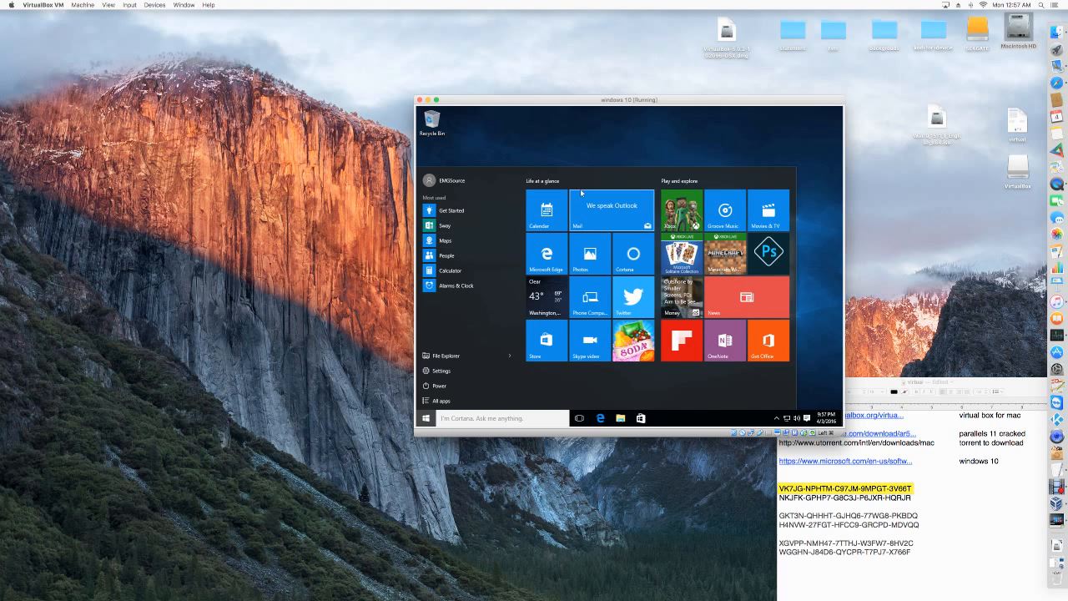
click(594, 156)
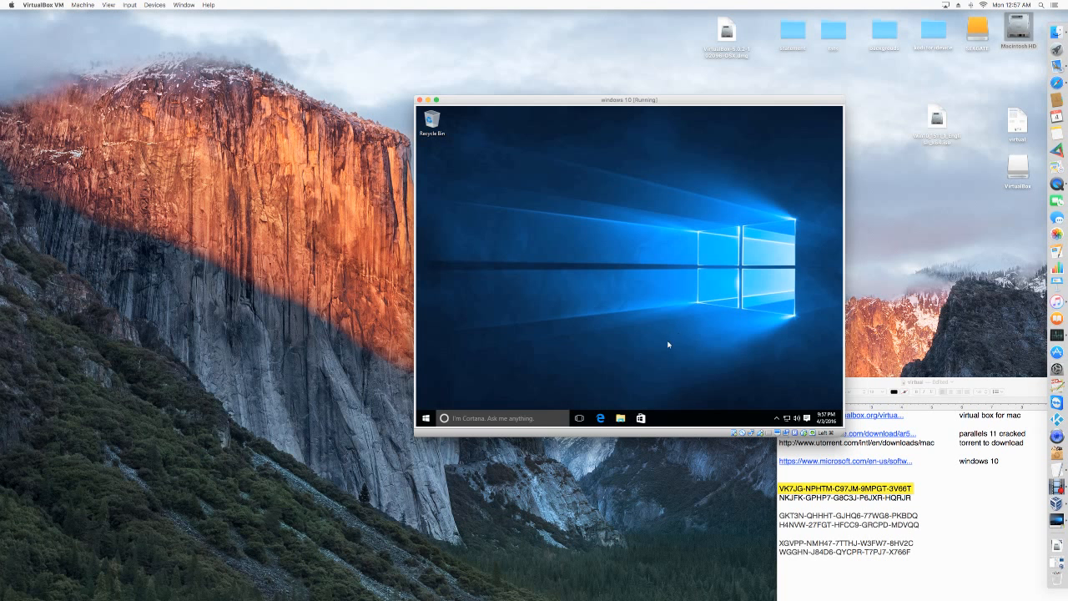
Open File Explorer in Windows and view the available actions for the highlighted product key in the Mac notes document.
click(620, 417)
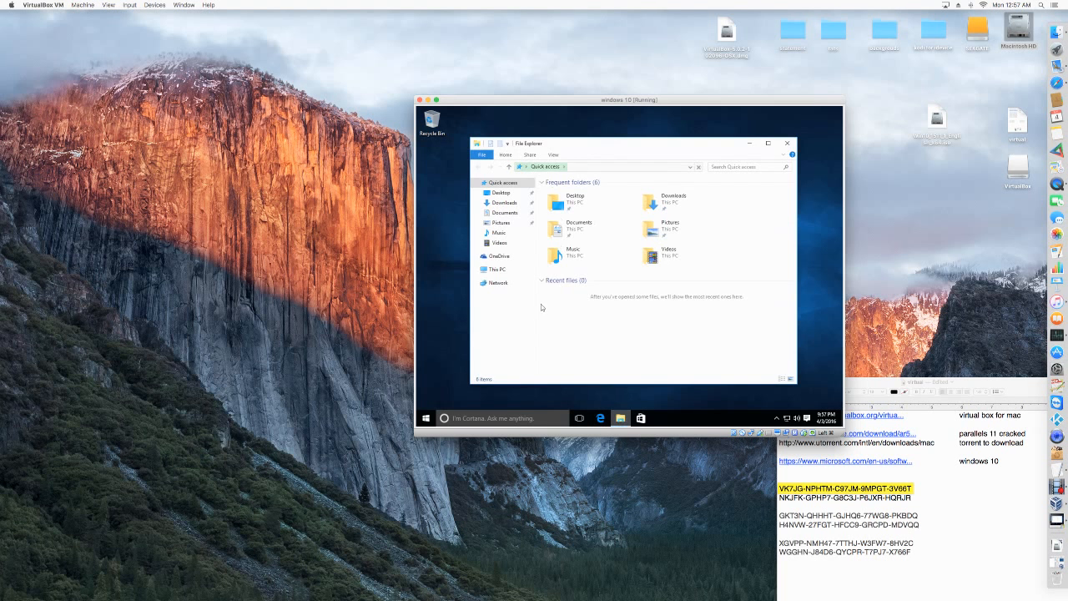
right_click(862, 489)
click(828, 486)
right_click(840, 488)
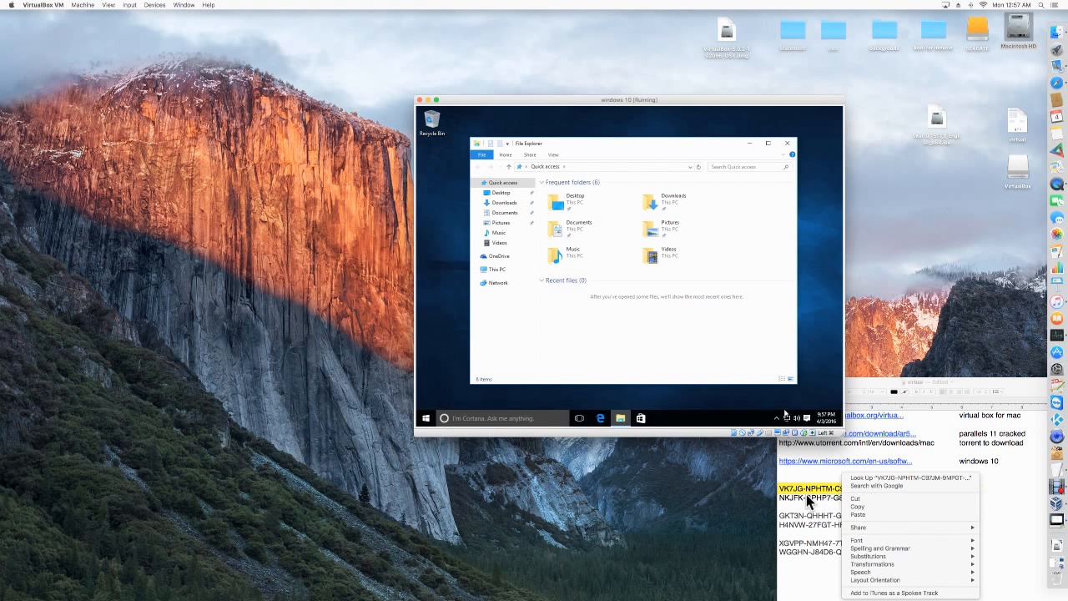
right_click(802, 487)
click(992, 505)
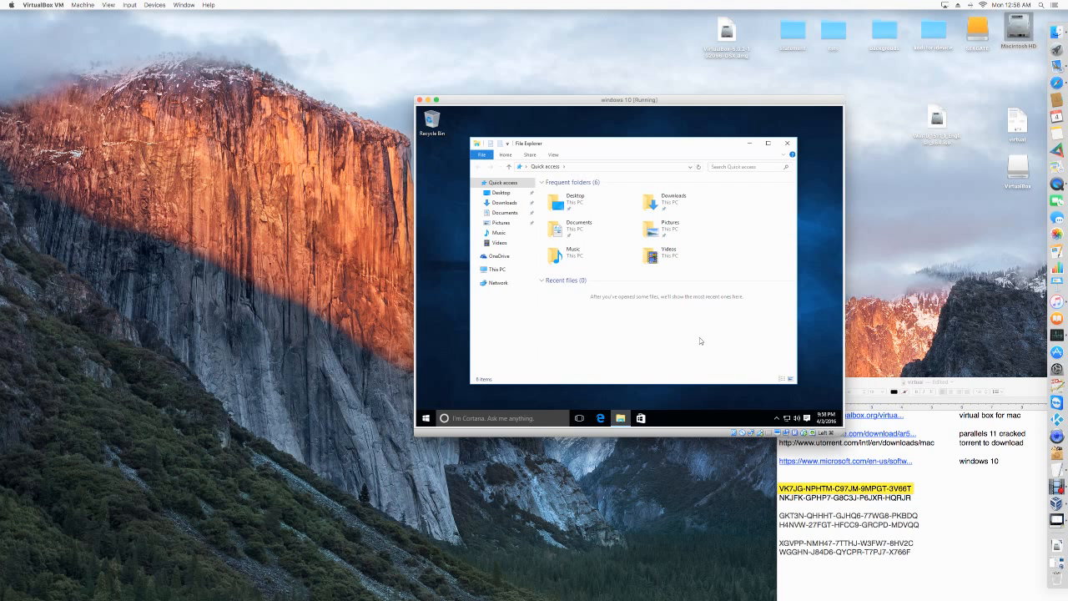
Browse the Downloads folder, This PC and the contents of Local Disk (C:) in File Explorer.
click(449, 243)
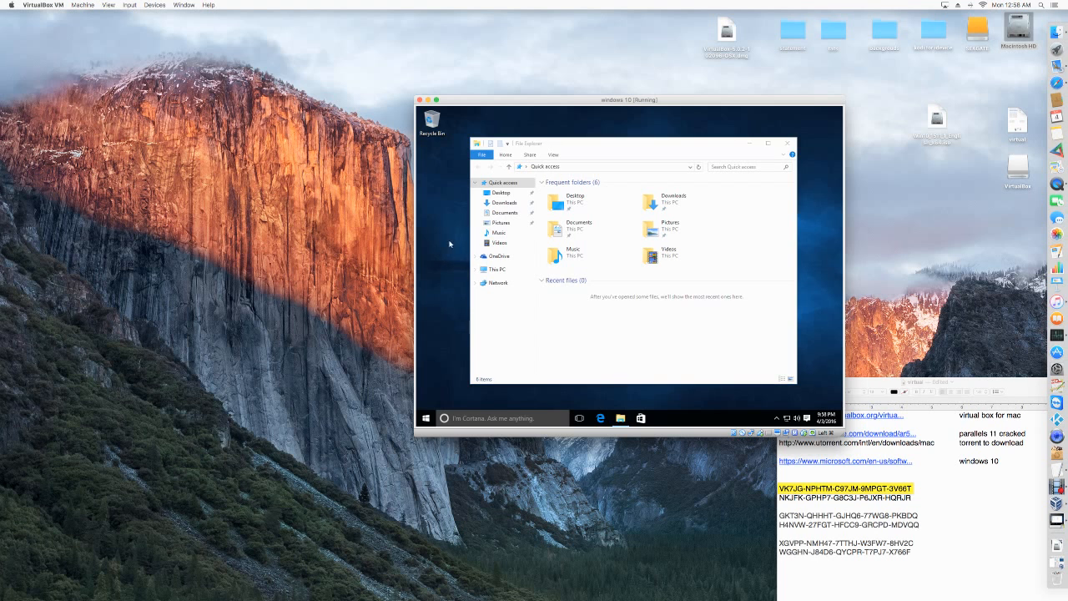
click(505, 203)
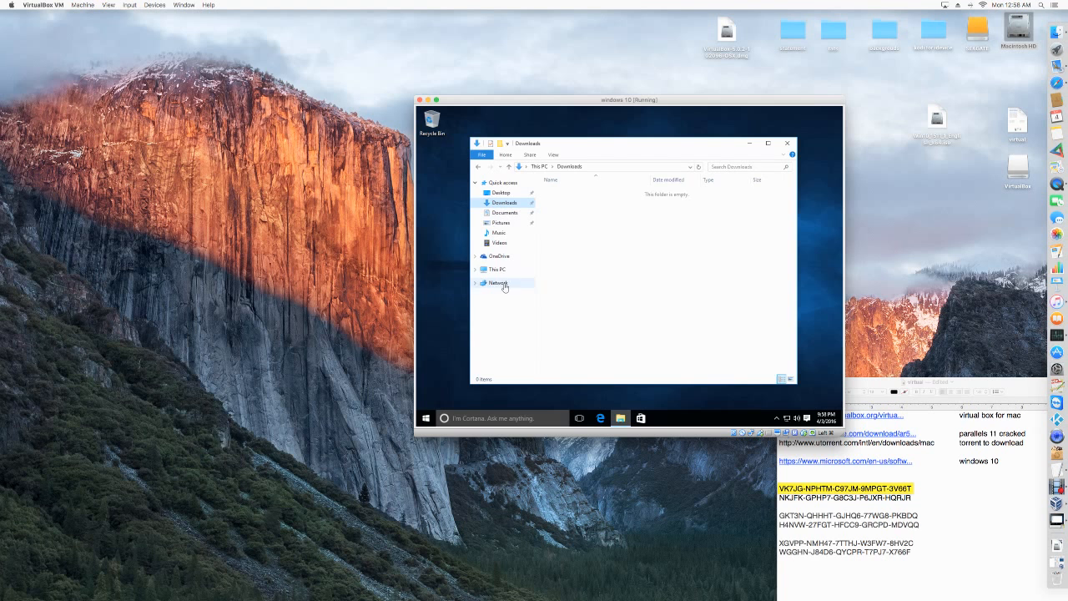
click(497, 269)
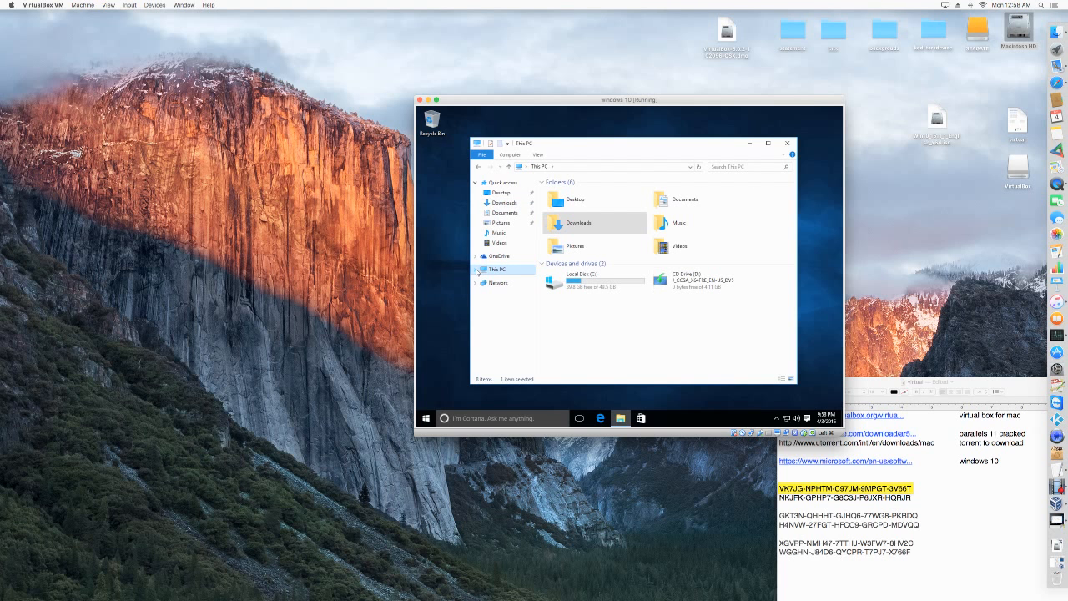
click(594, 286)
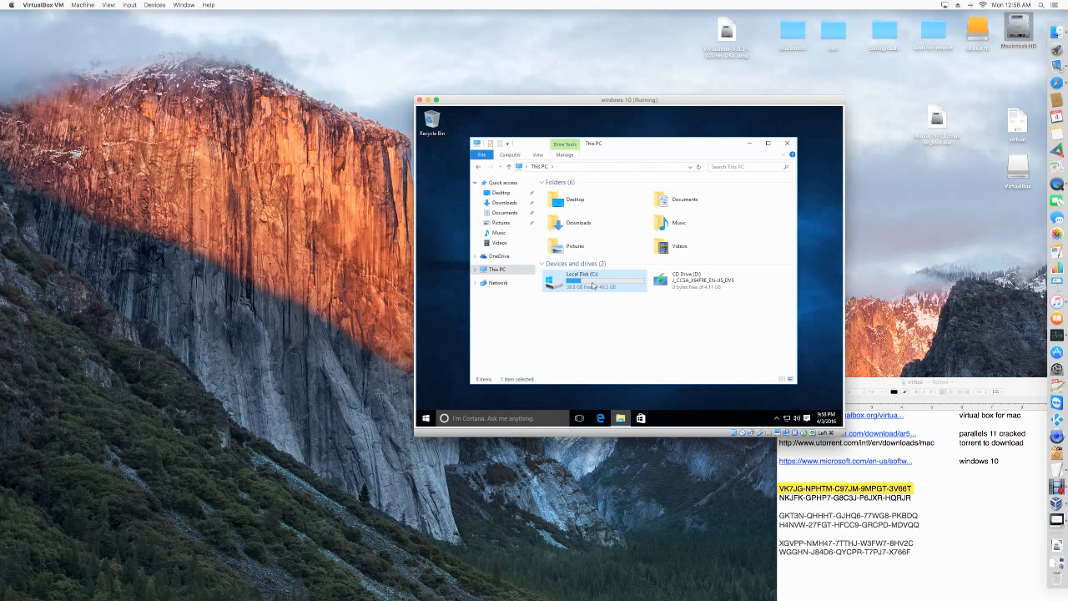
double_click(621, 286)
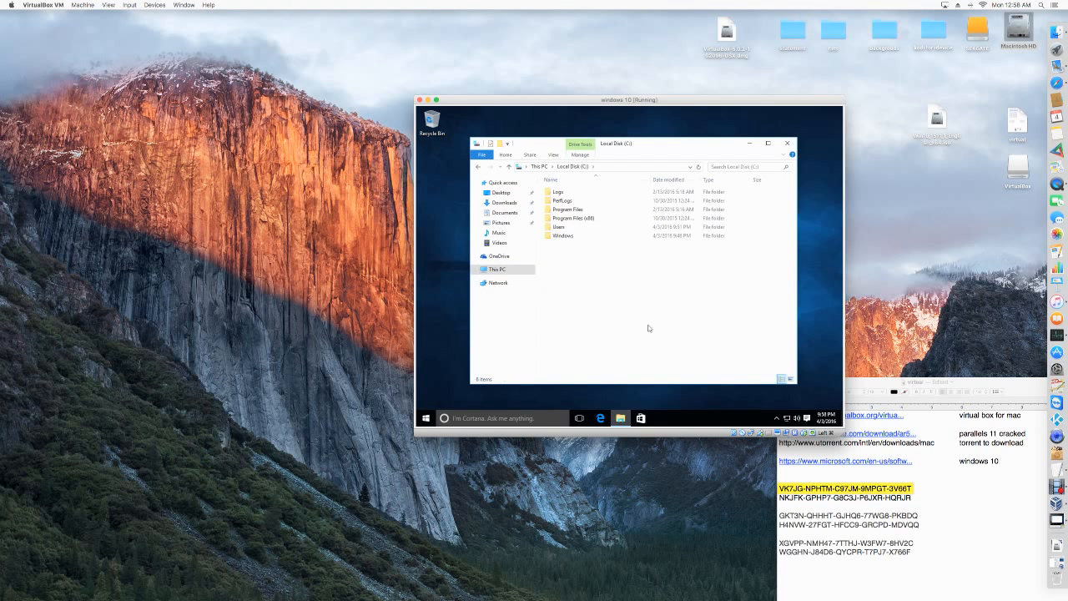
click(452, 204)
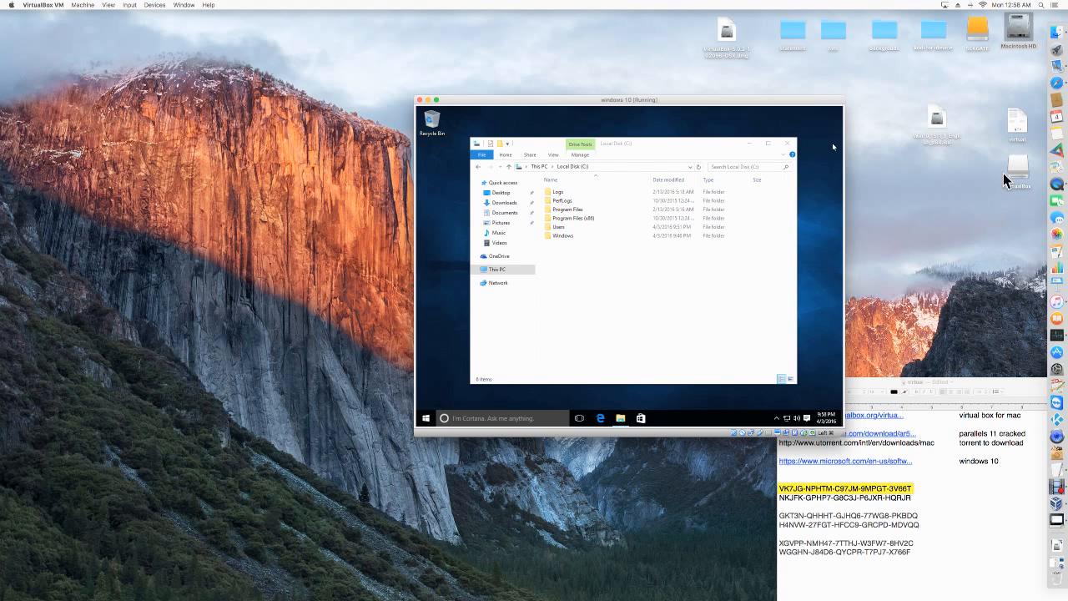
Close File Explorer and try to copy the virtual document from the Mac desktop onto the Windows desktop.
click(787, 143)
drag(1018, 123, 734, 208)
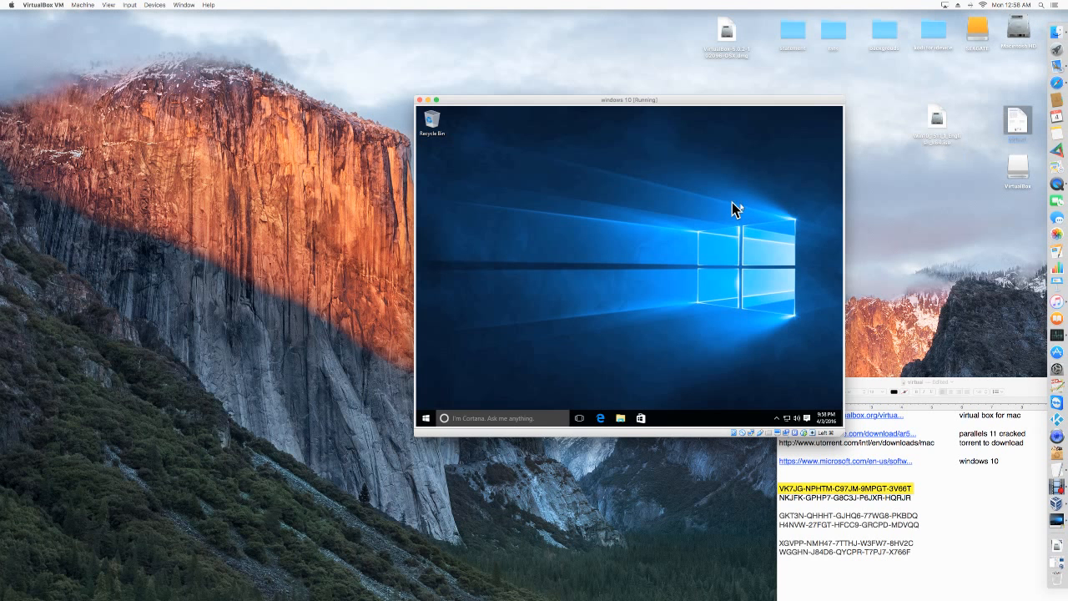
Look over the Windows Start menu, the types of new items offered on the desktop, and Task View.
click(426, 419)
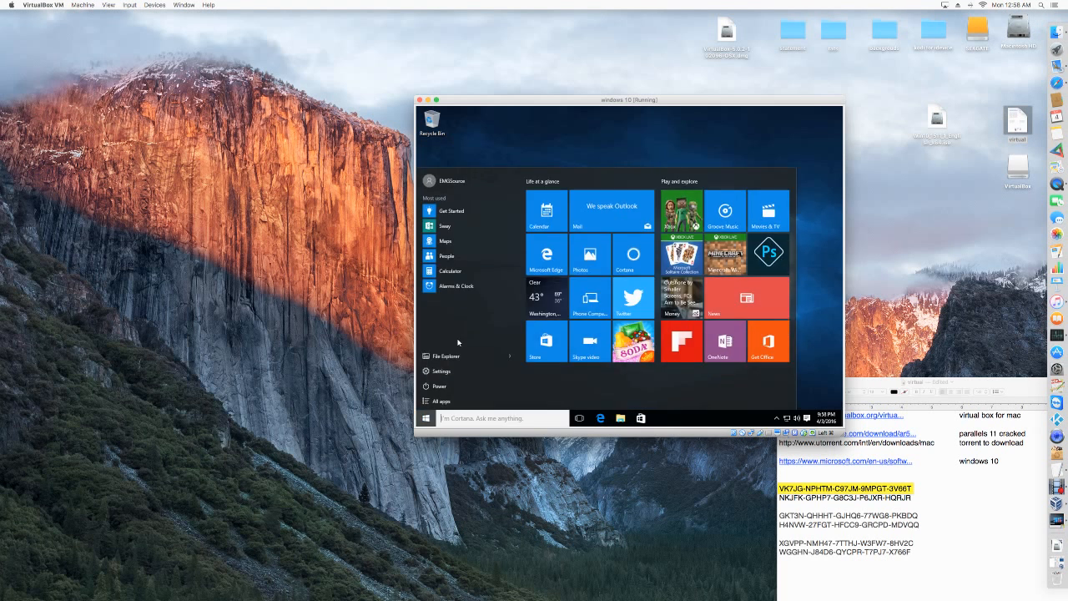
click(520, 162)
right_click(505, 166)
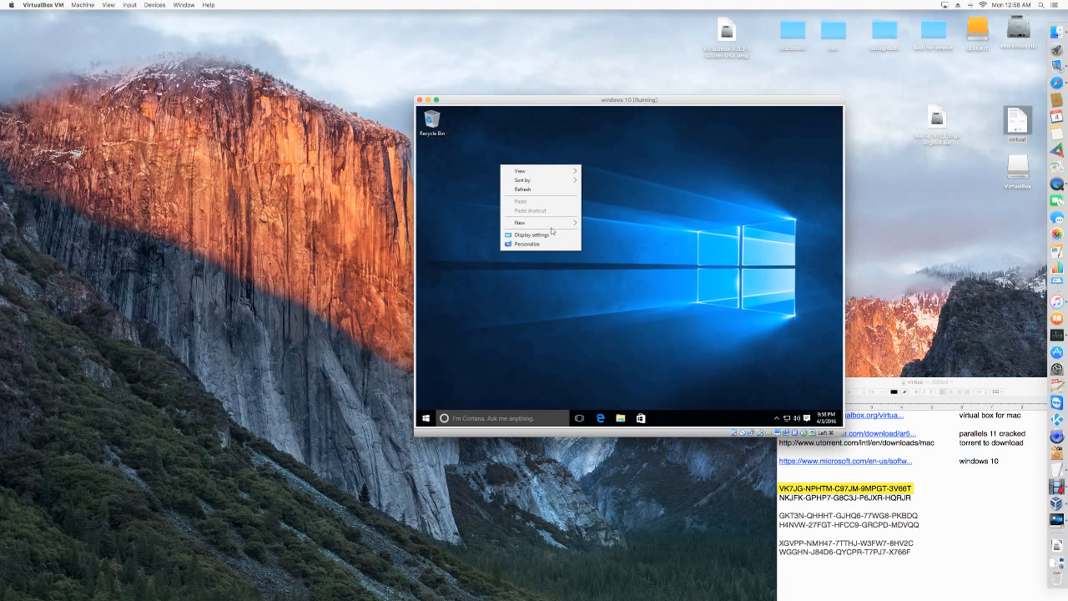
mouse_move(558, 226)
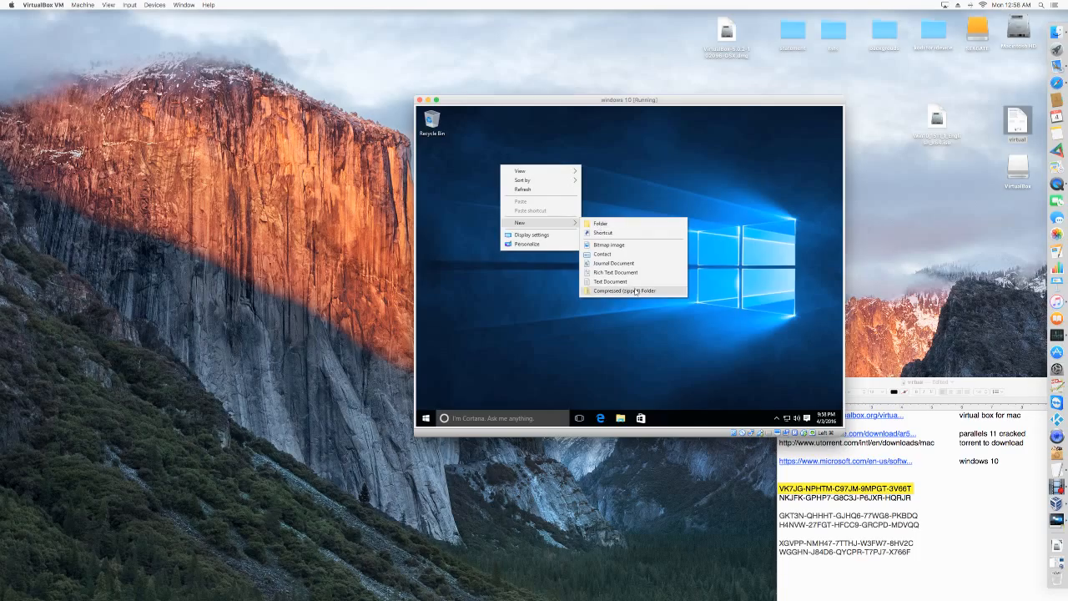
click(640, 196)
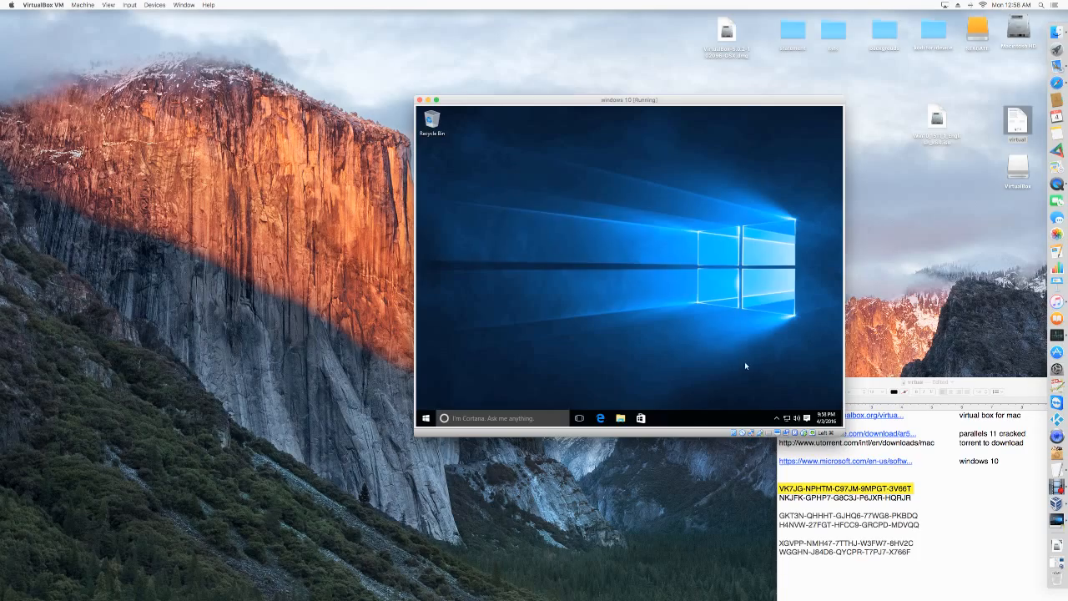
click(580, 418)
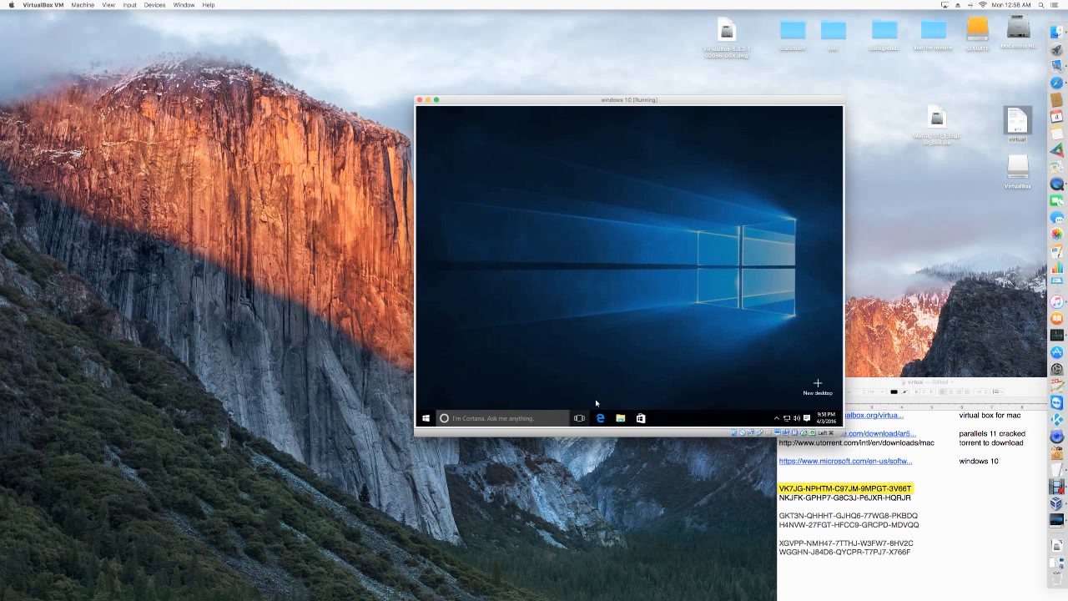
click(677, 358)
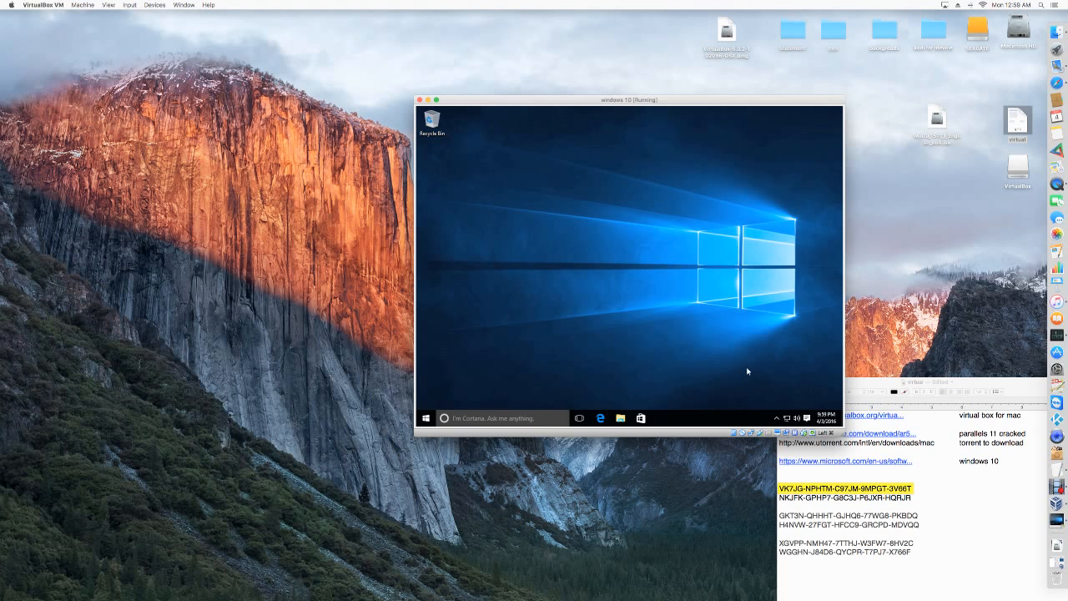
Reopen File Explorer and examine the Windows Downloads and Desktop folders alongside the Mac's Downloads.
click(621, 418)
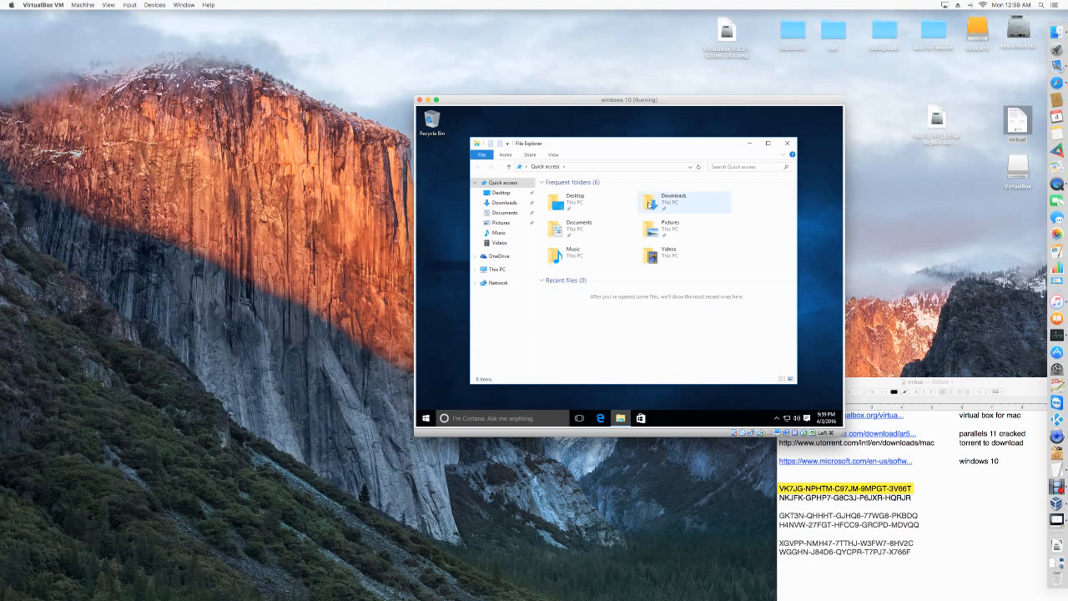
click(673, 210)
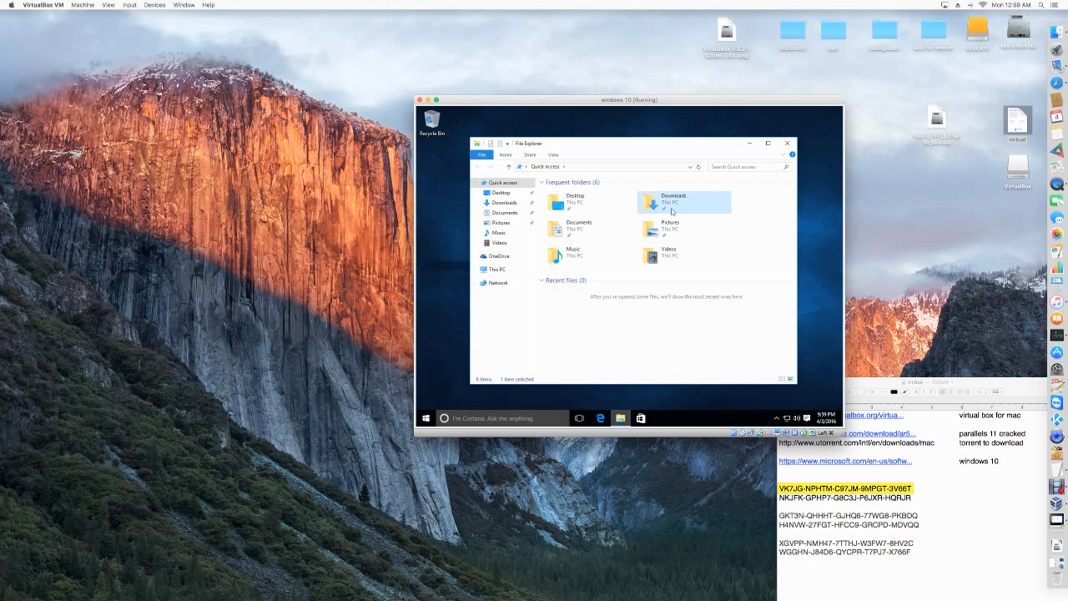
click(1059, 542)
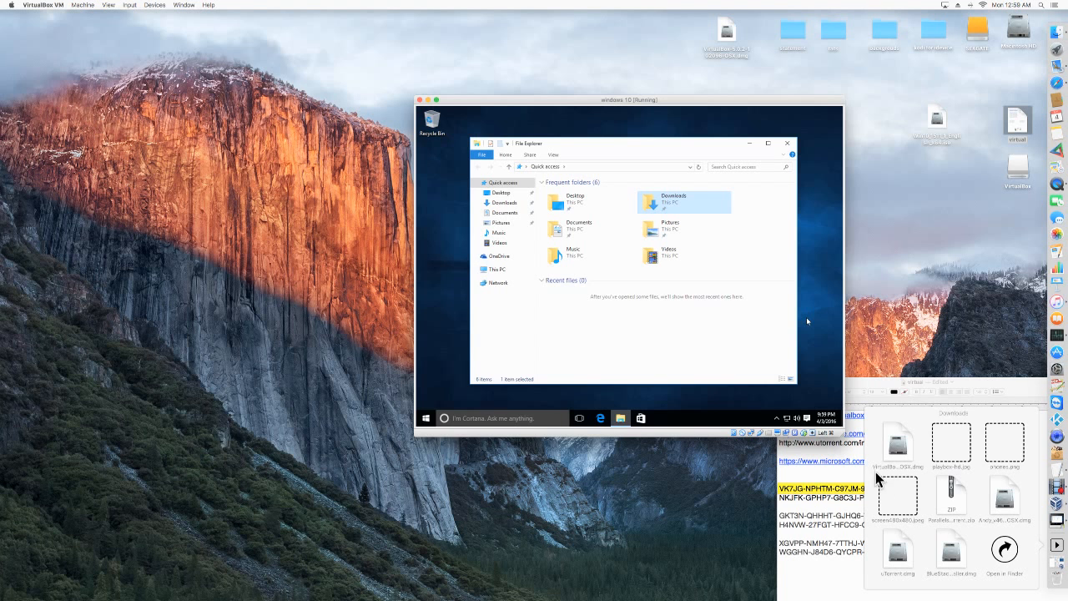
double_click(673, 201)
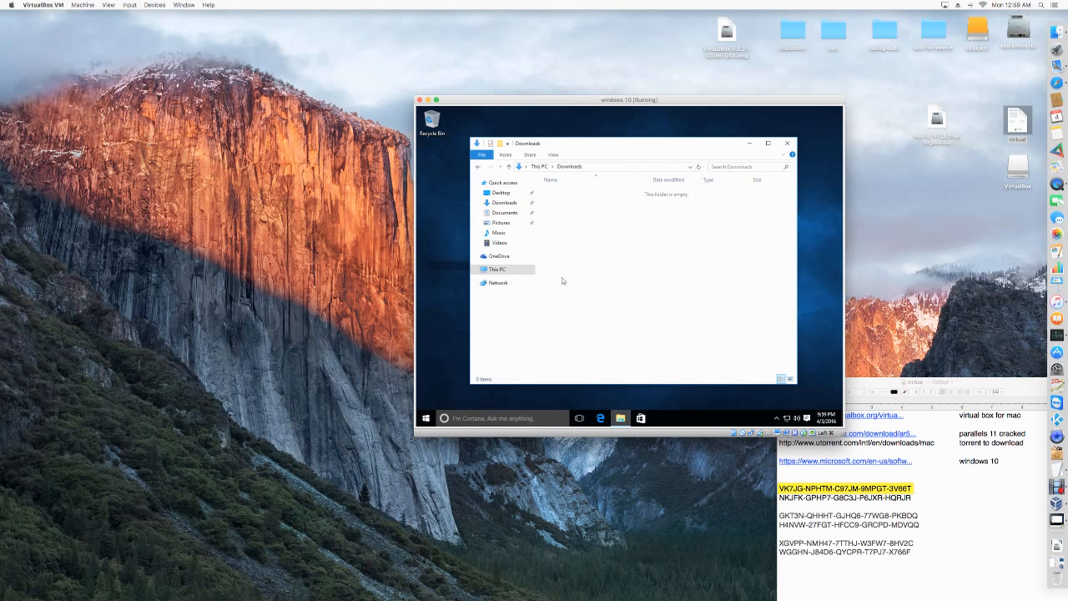
click(524, 192)
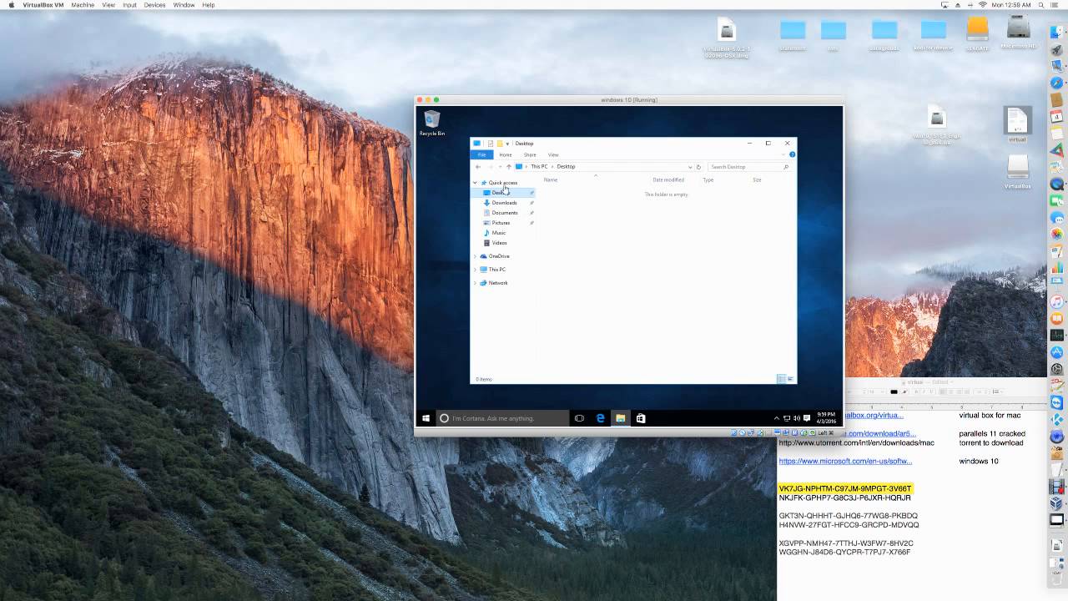
Check the Windows Downloads folder and the folders on Local Disk (C:) under This PC, and close File Explorer.
click(509, 204)
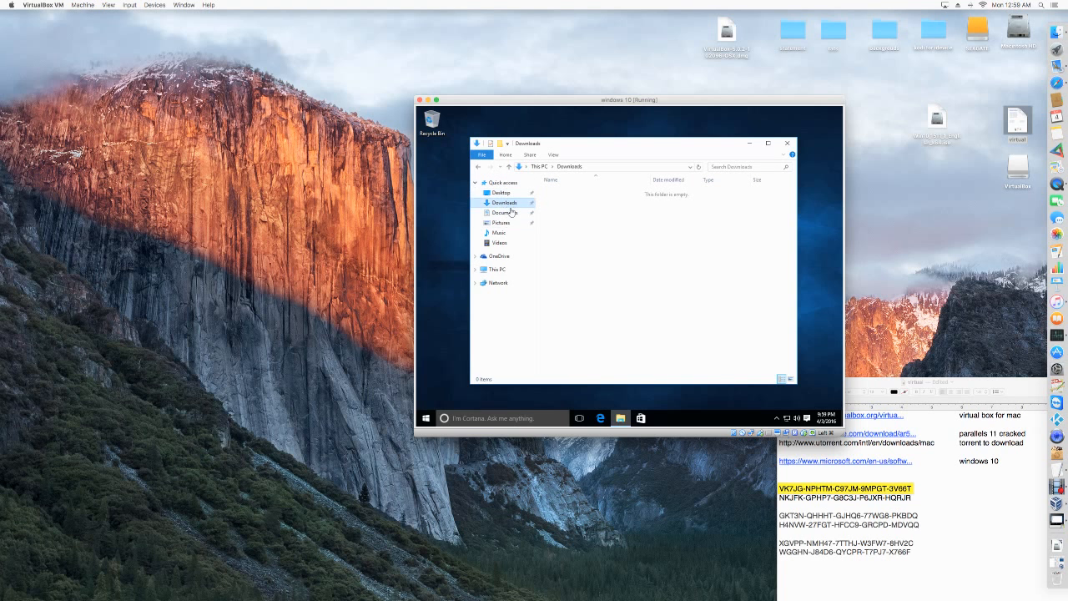
click(501, 269)
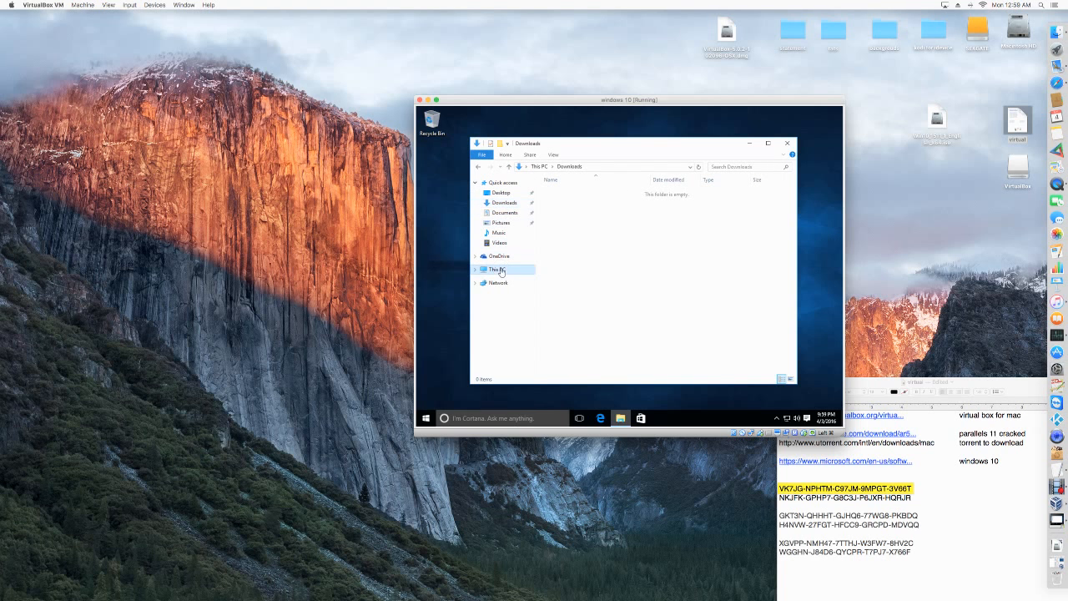
double_click(600, 280)
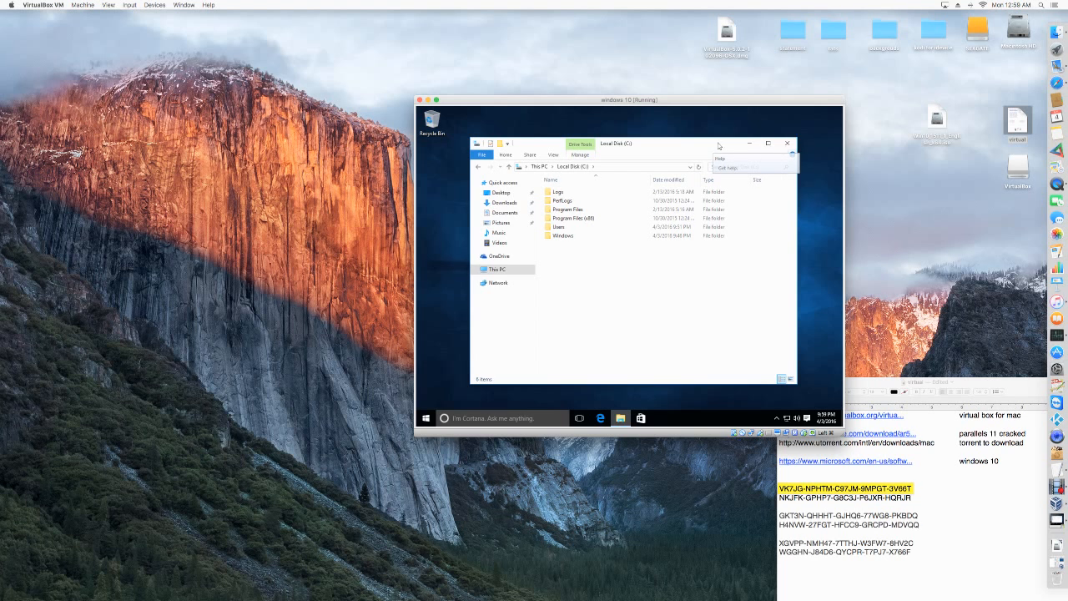
click(787, 142)
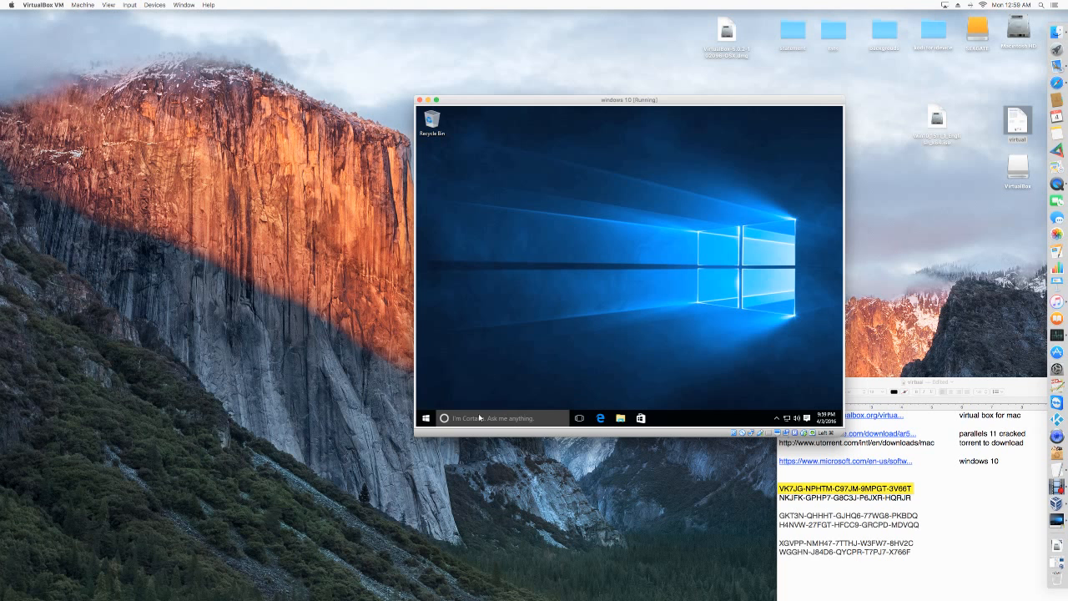
Look over the Windows Start menu, close it, and move the virtual machine window clear of the notes document on the Mac desktop.
click(426, 417)
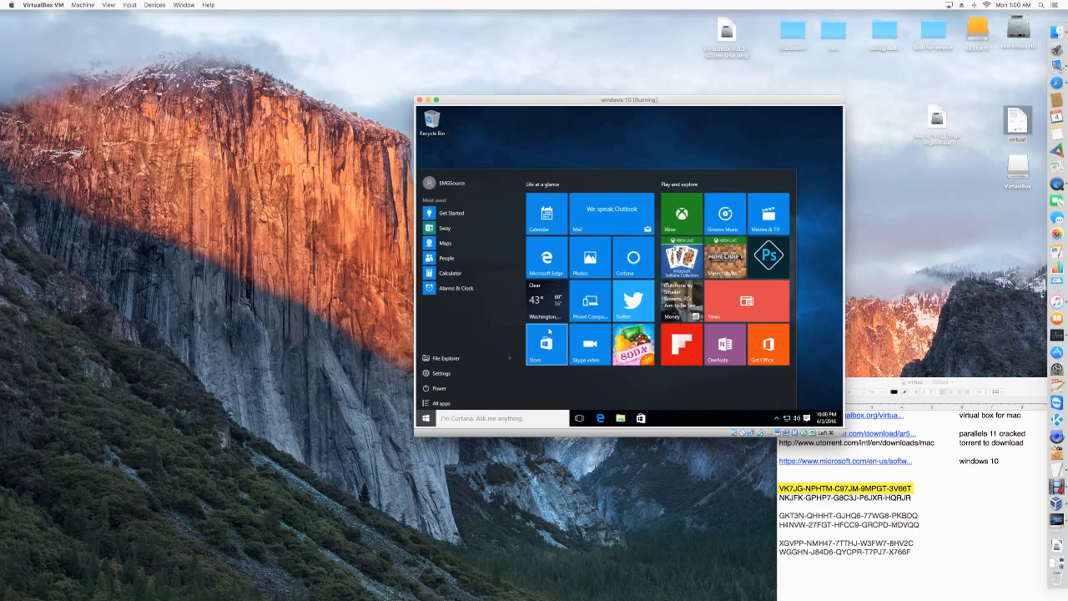
click(643, 153)
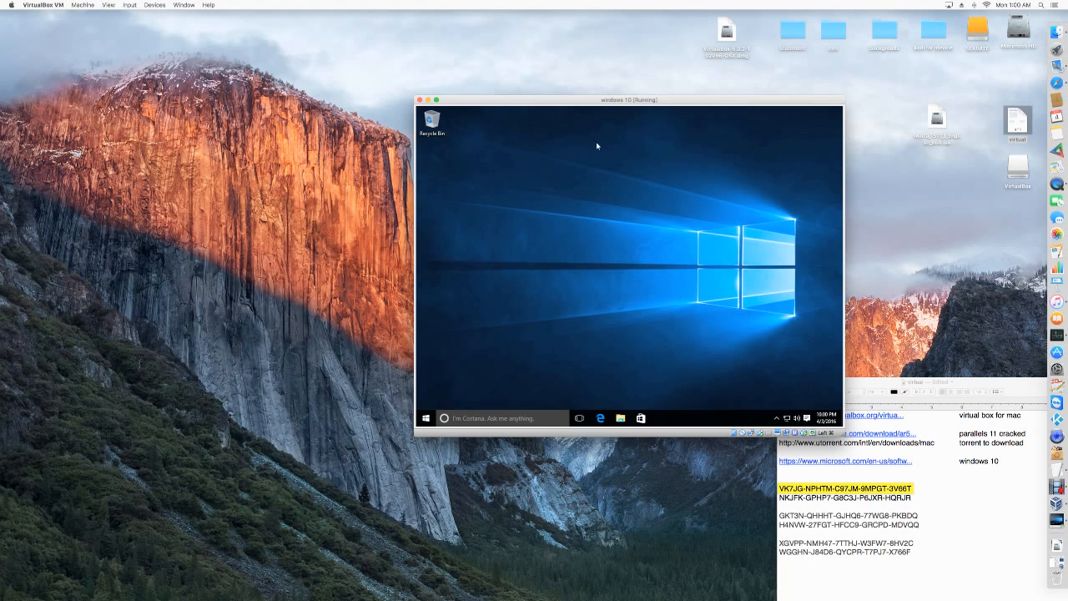
drag(584, 99, 476, 86)
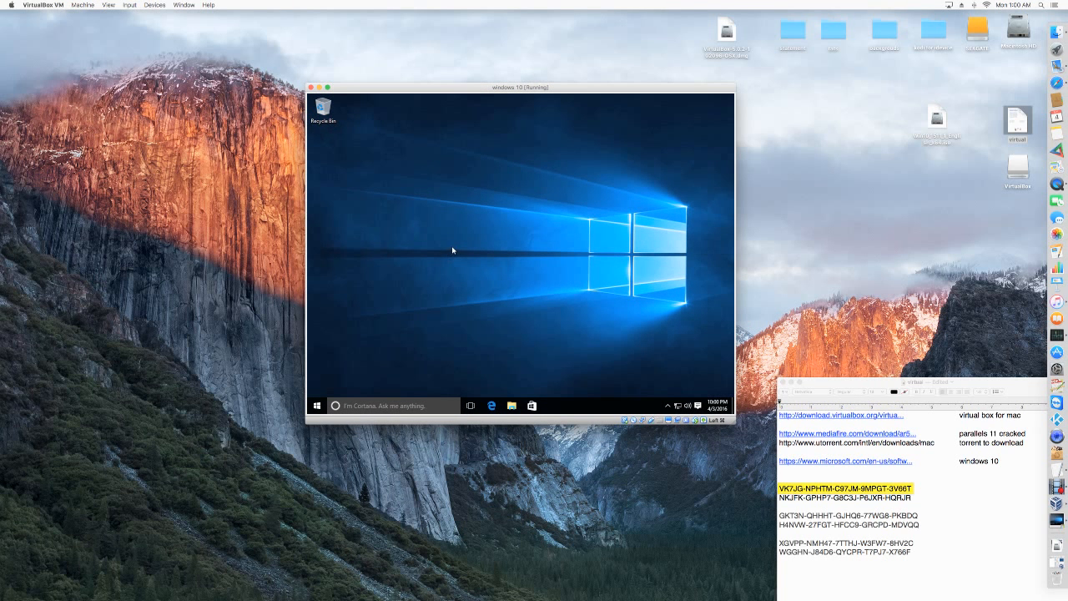
drag(472, 88, 513, 82)
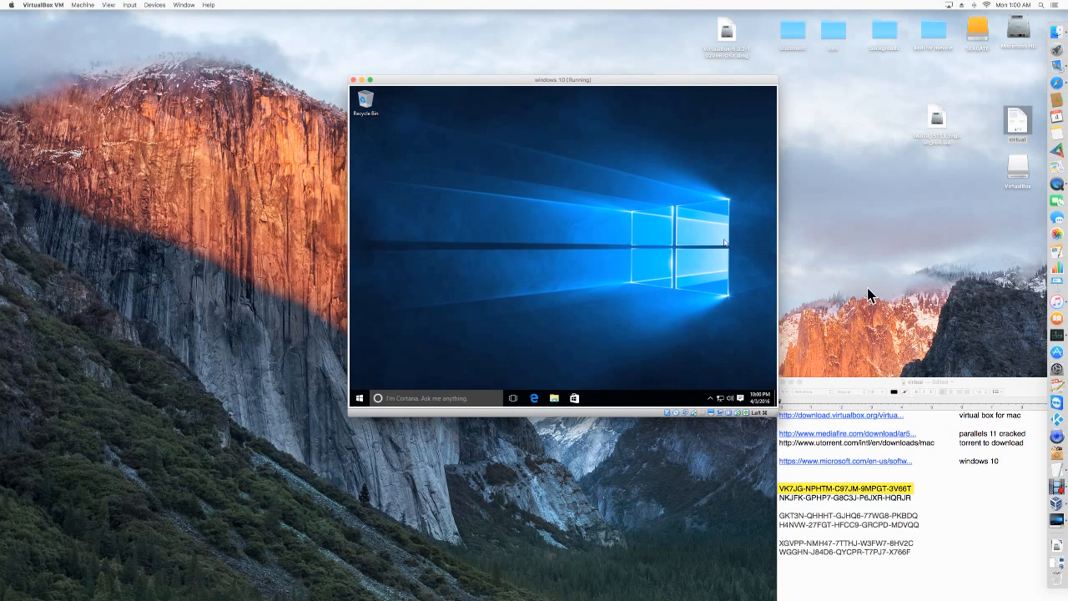